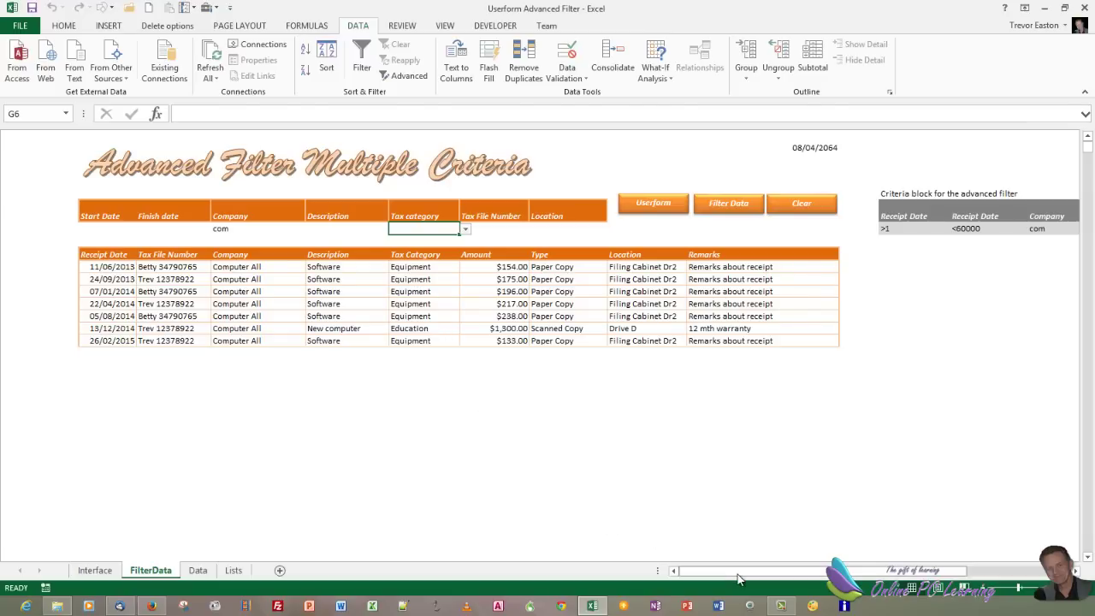
- Scroll to the criteria block and inspect the IF formula in M6 that produces >1
left_click_drag(740, 579, 843, 571)
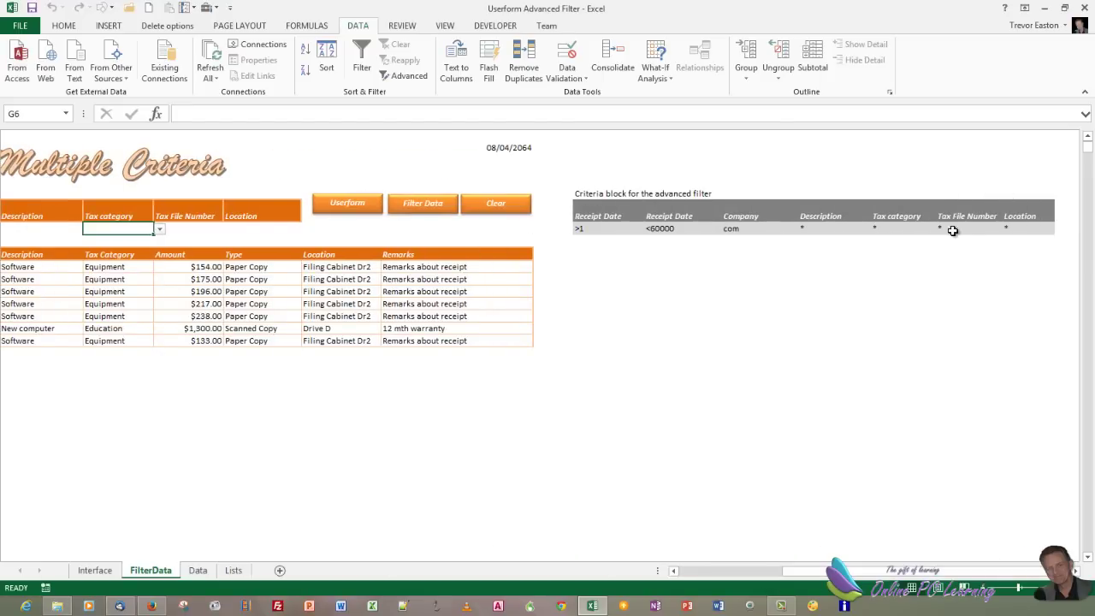
left_click(589, 230)
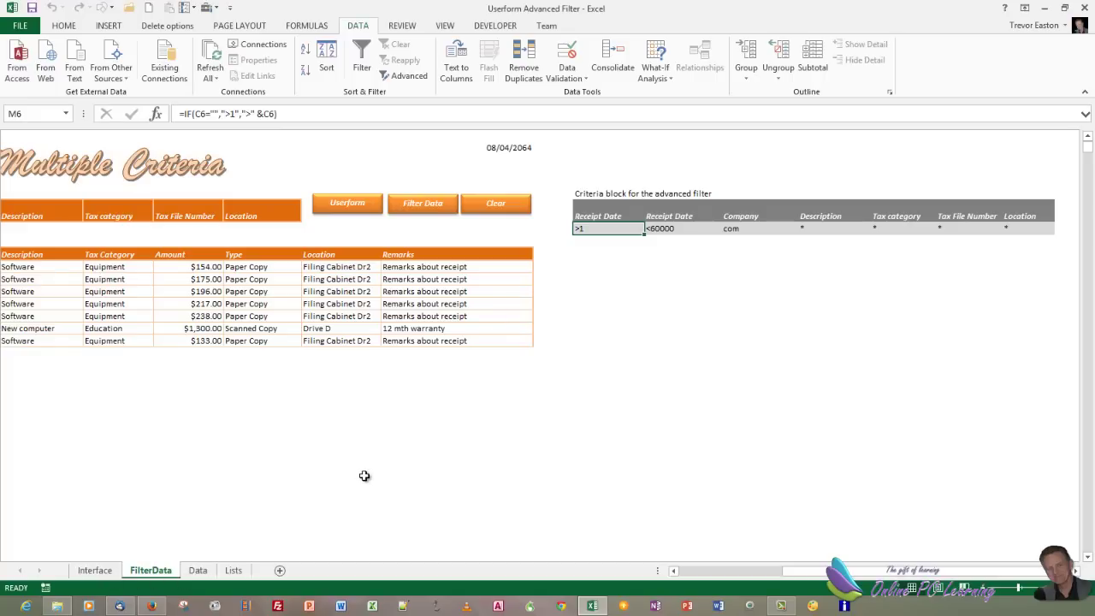
- Look through the Data and Lists sheets, then return to the FilterData sheet
left_click(203, 573)
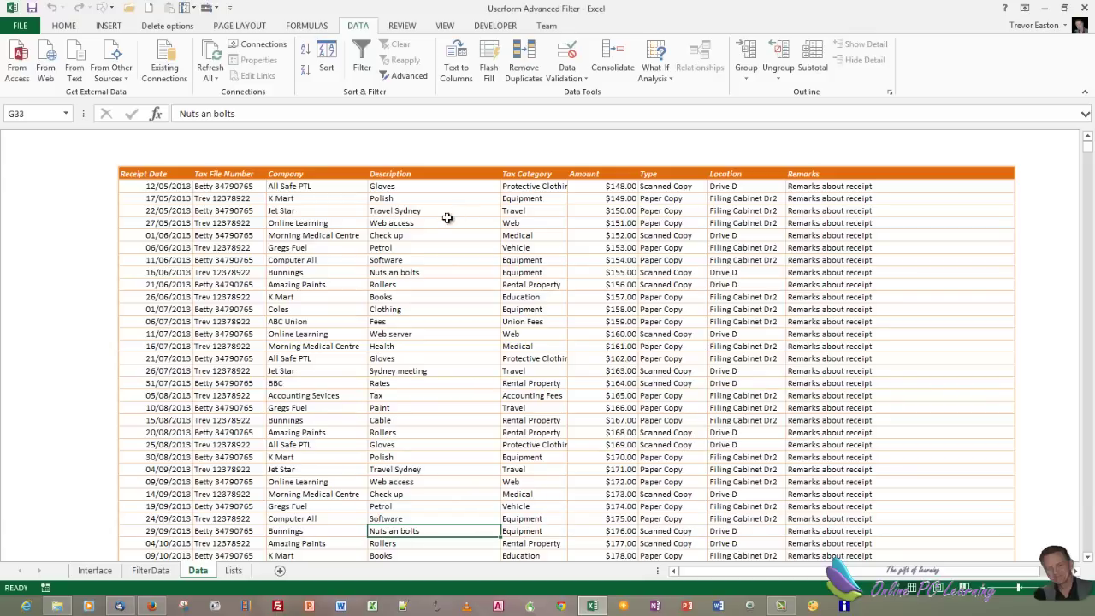
left_click(233, 570)
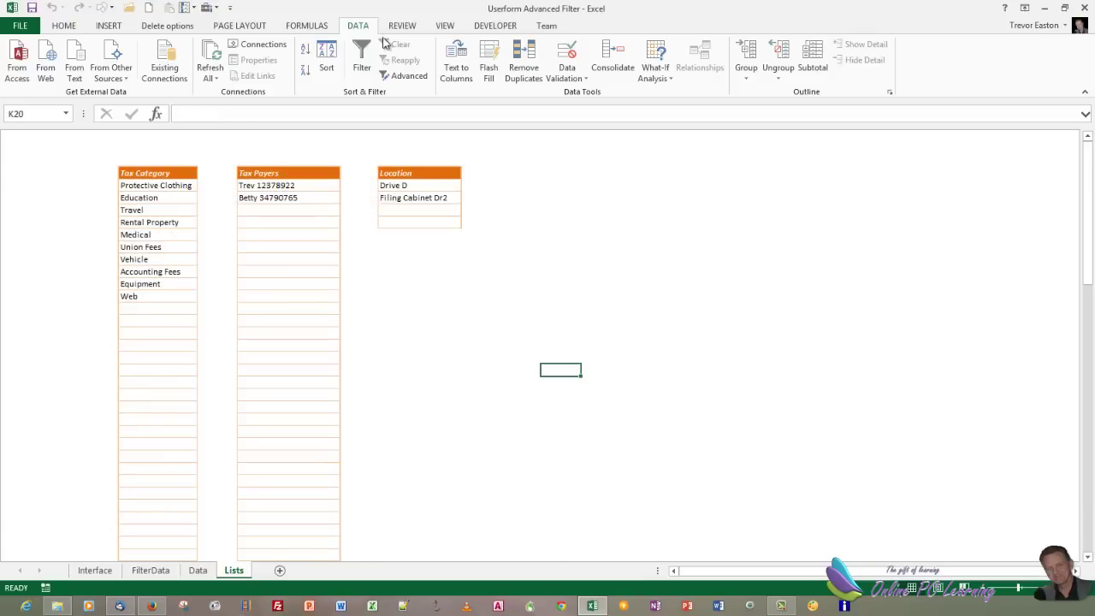
left_click(198, 573)
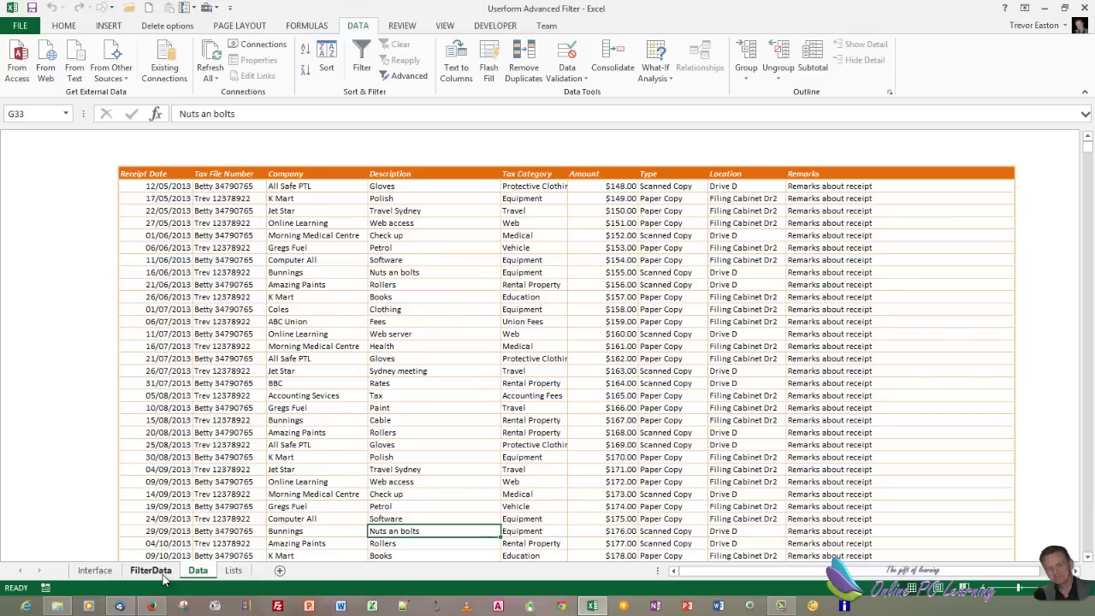
left_click(151, 570)
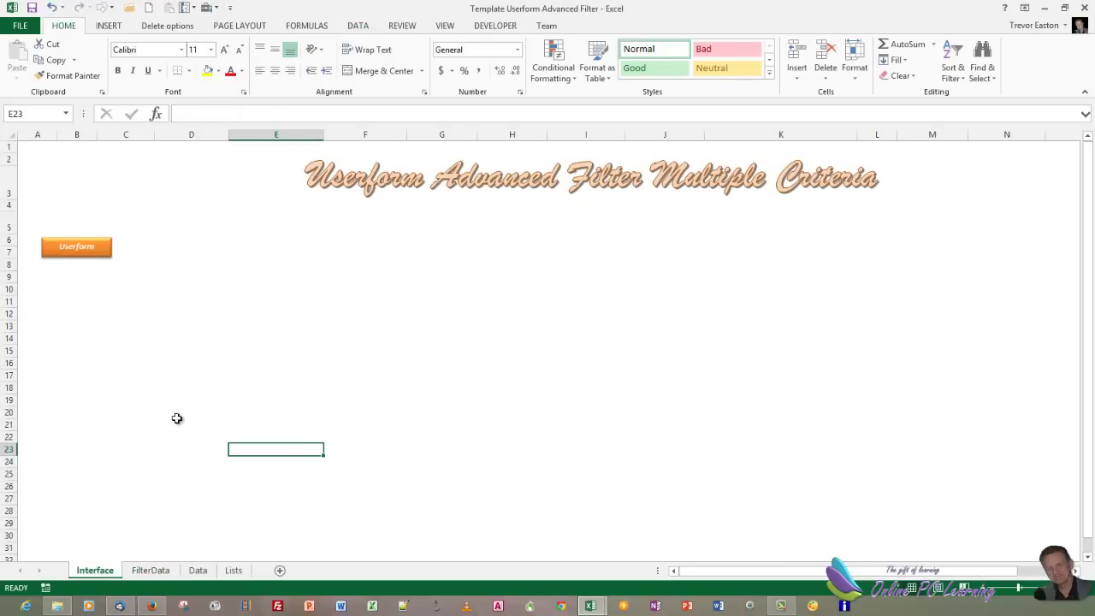
- Browse the template's FilterData and Data sheets, then select the Tax Category heading on Lists
left_click(152, 571)
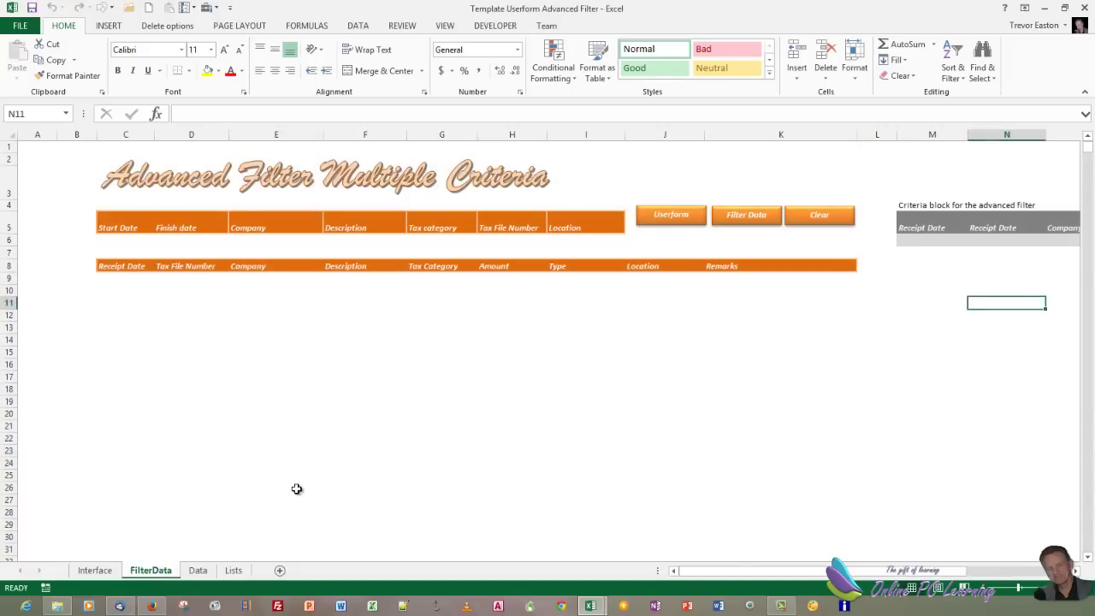
left_click(198, 571)
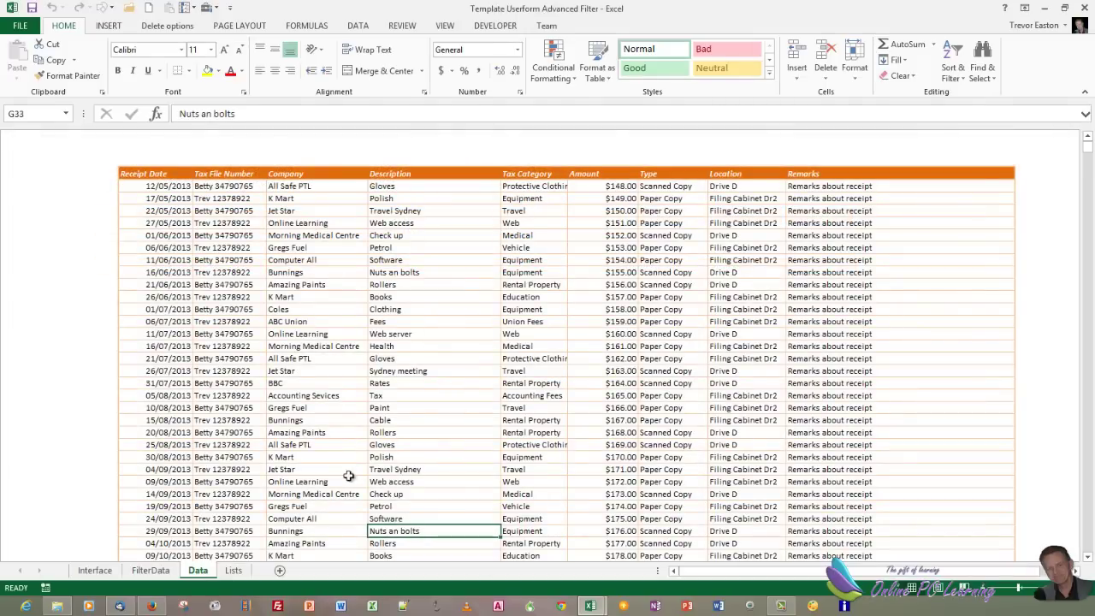
left_click(233, 570)
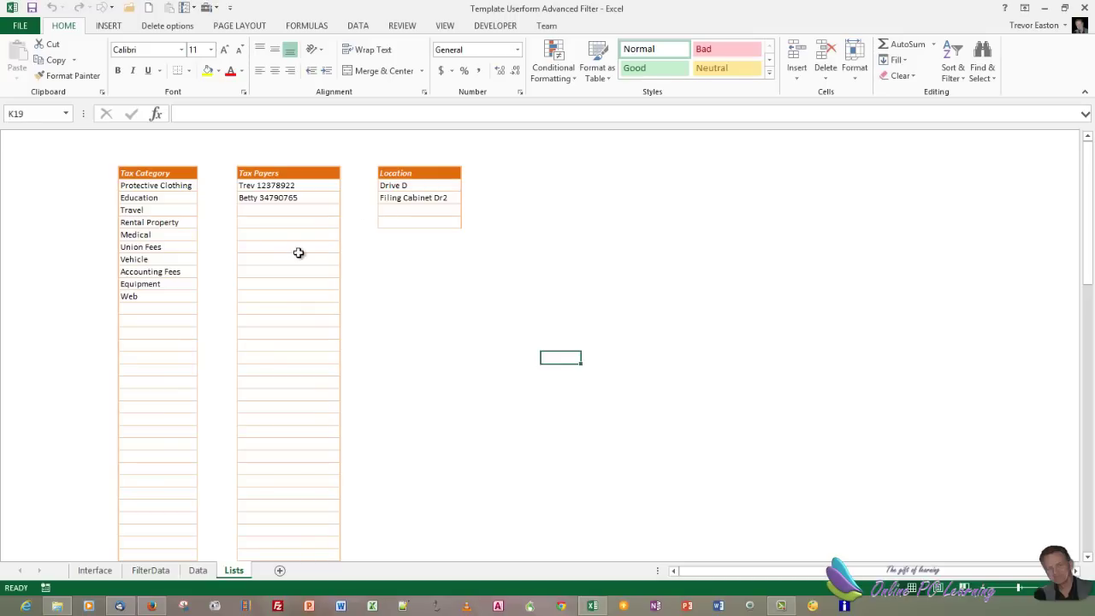
left_click(166, 173)
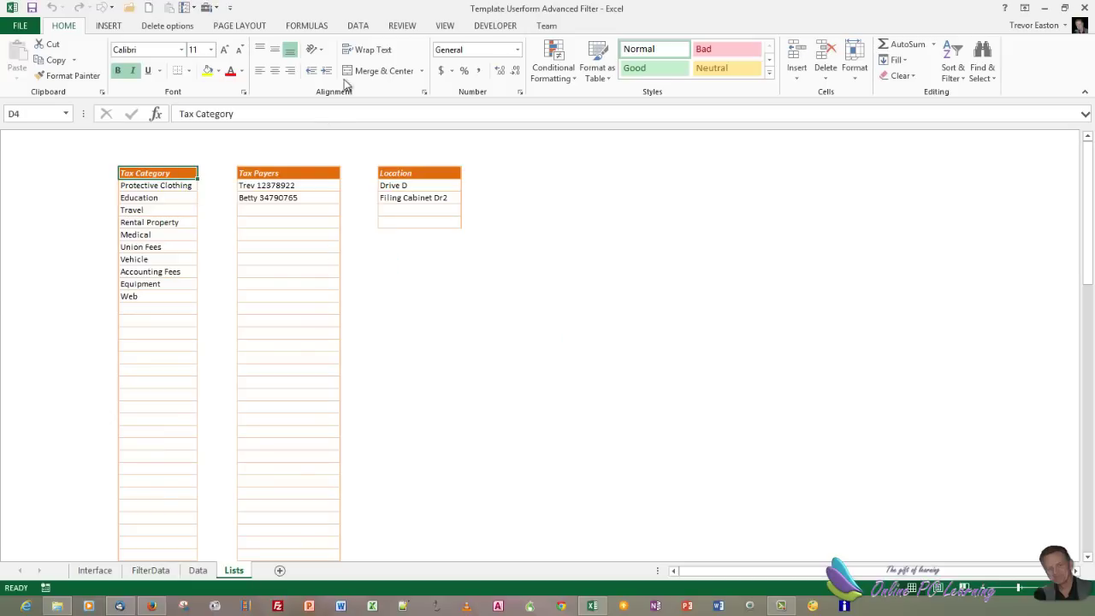
left_click(313, 26)
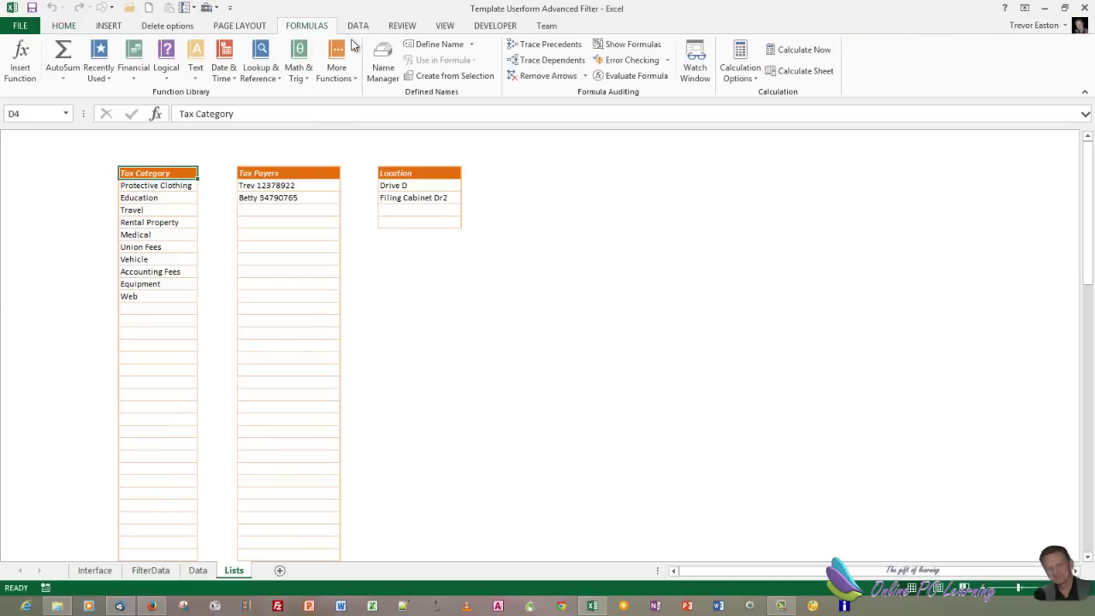
- Start a new defined name, trimming the suggested Tax_Category to Category
left_click(382, 62)
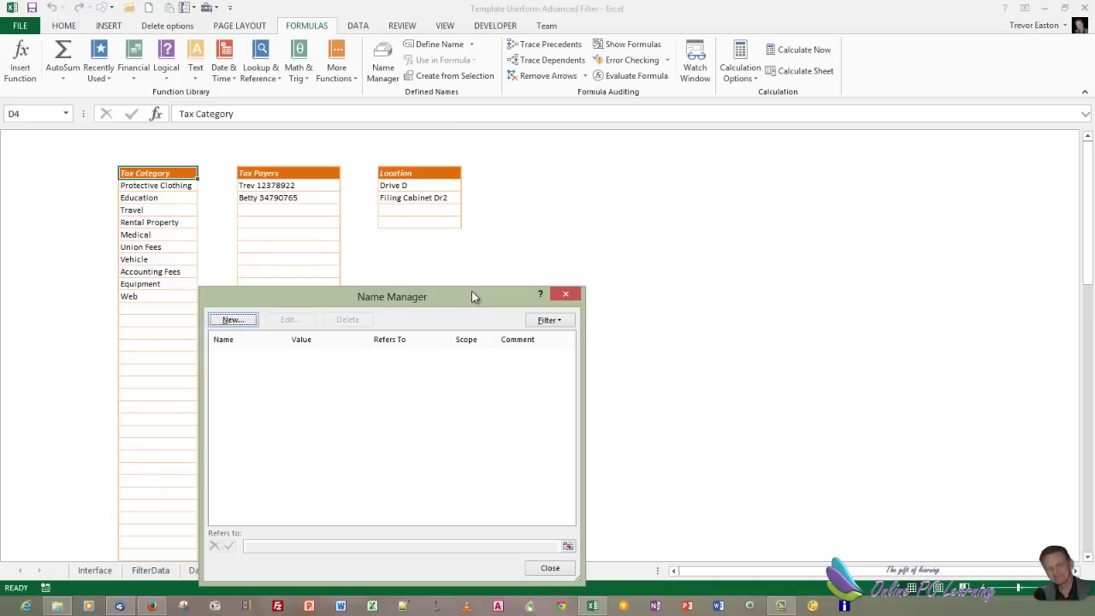
left_click_drag(473, 296, 499, 177)
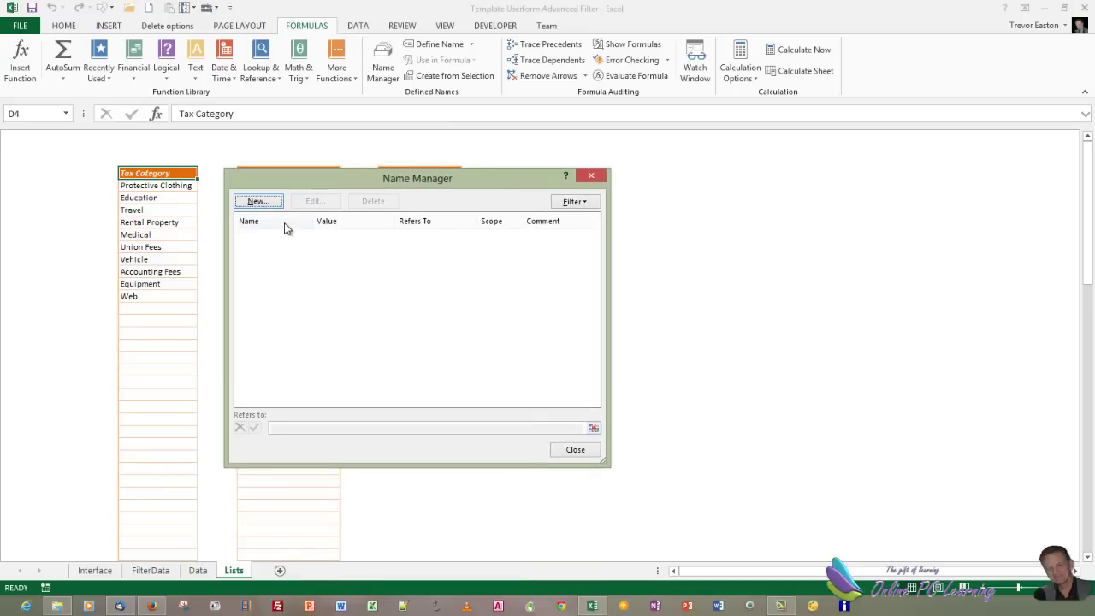
left_click(258, 202)
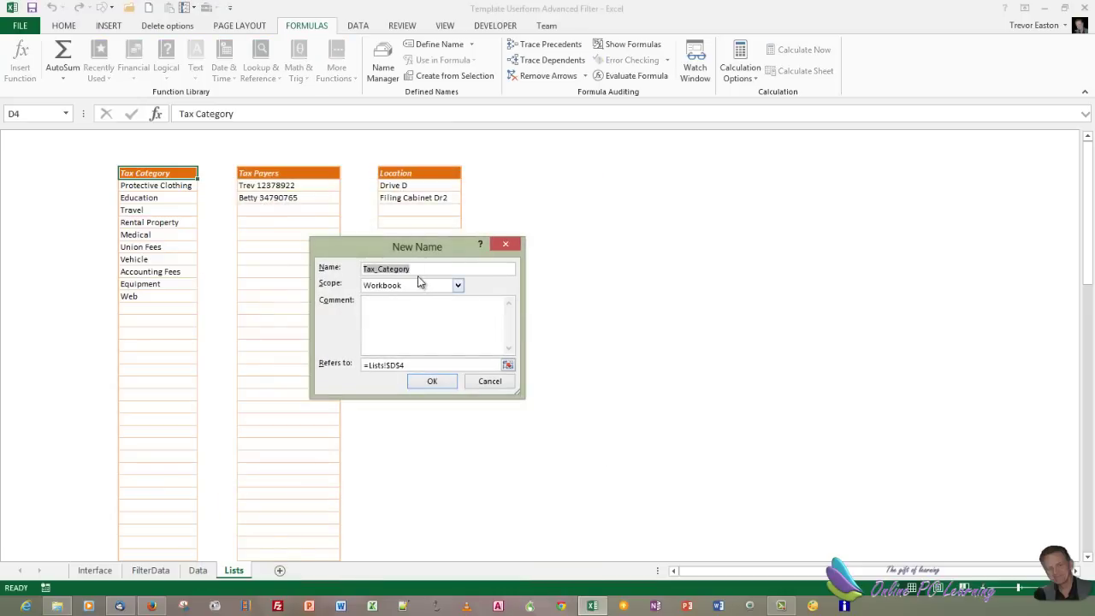
left_click(419, 271)
left_click(374, 269, "shift")
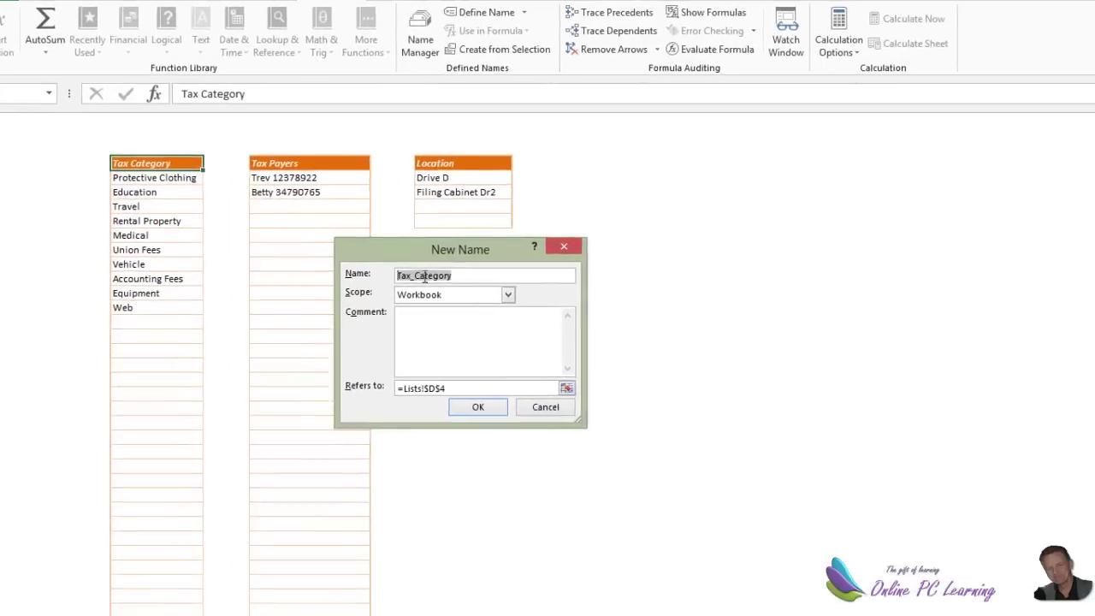
left_click(377, 269)
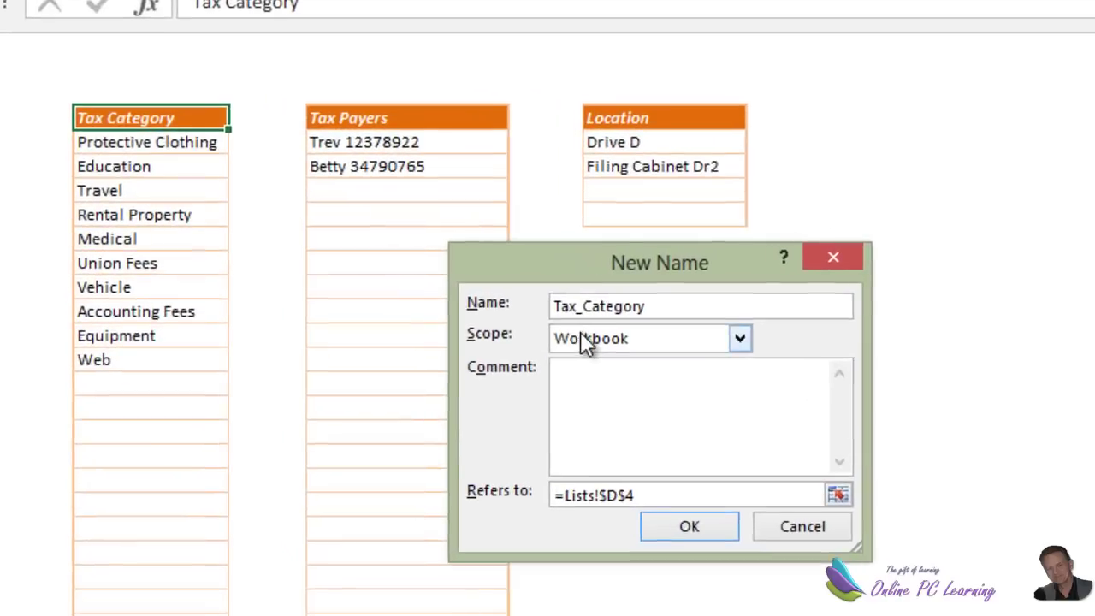
key("BackSpace")
key("BackSpace")
key("BackSpace")
key("BackSpace")
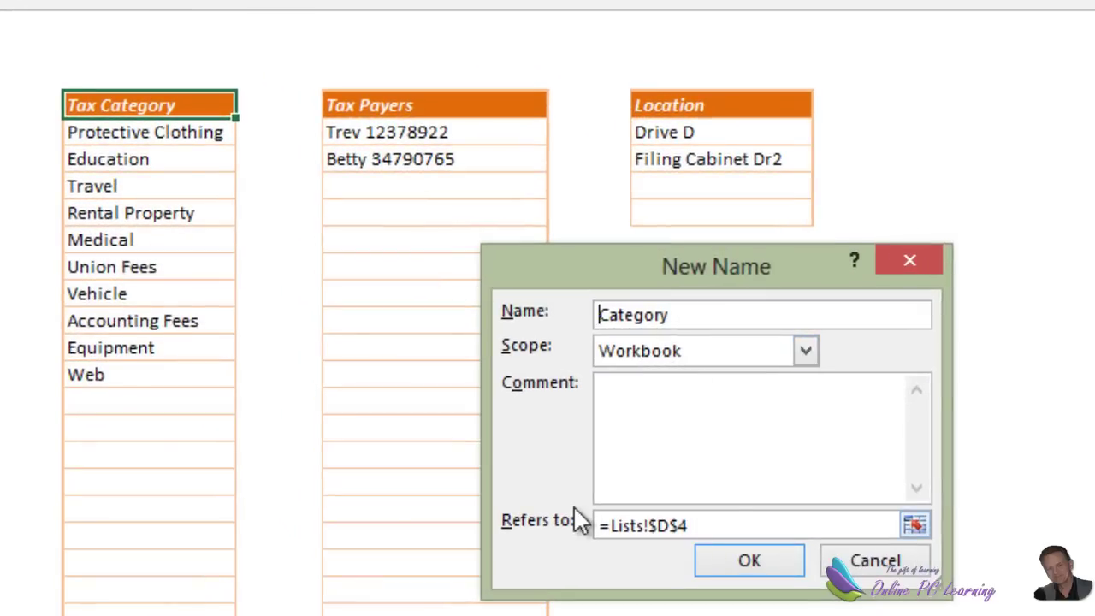
- Set Category to refer to =OFFSET(Lists!$D$5,,,COUNTA(Lists!$D$5:$D$100)) and confirm
left_click_drag(613, 525, 745, 529)
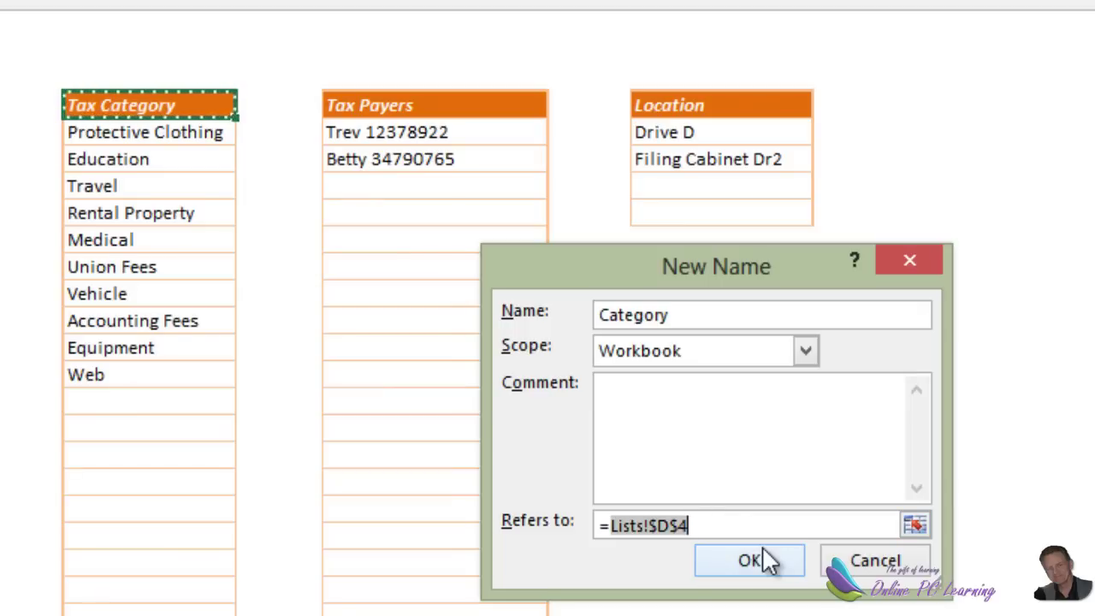
type("offset")
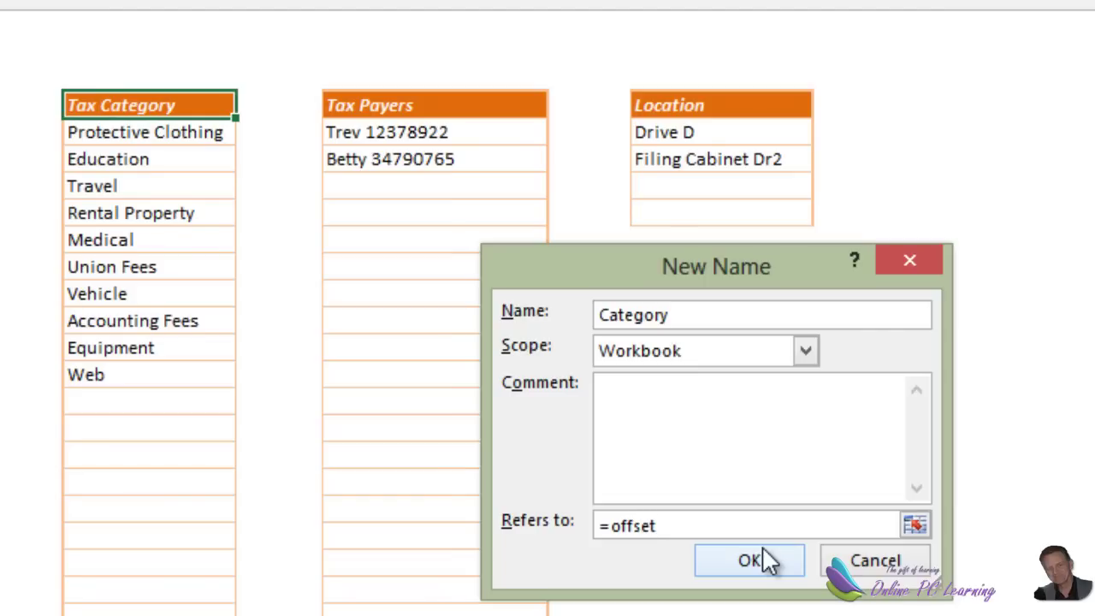
type("(")
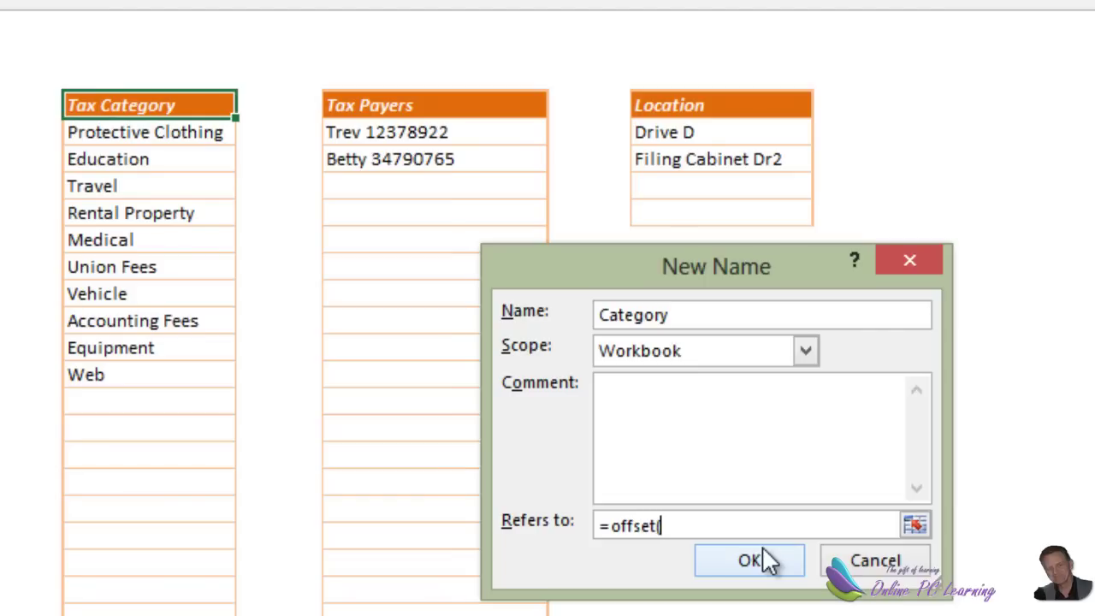
left_click(175, 132)
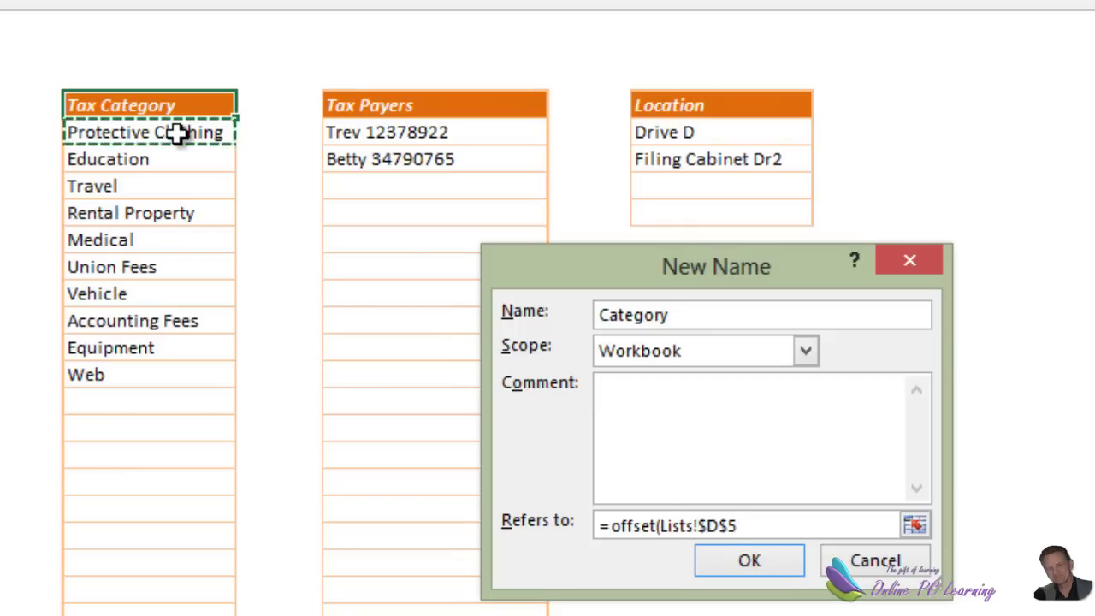
type(",,,")
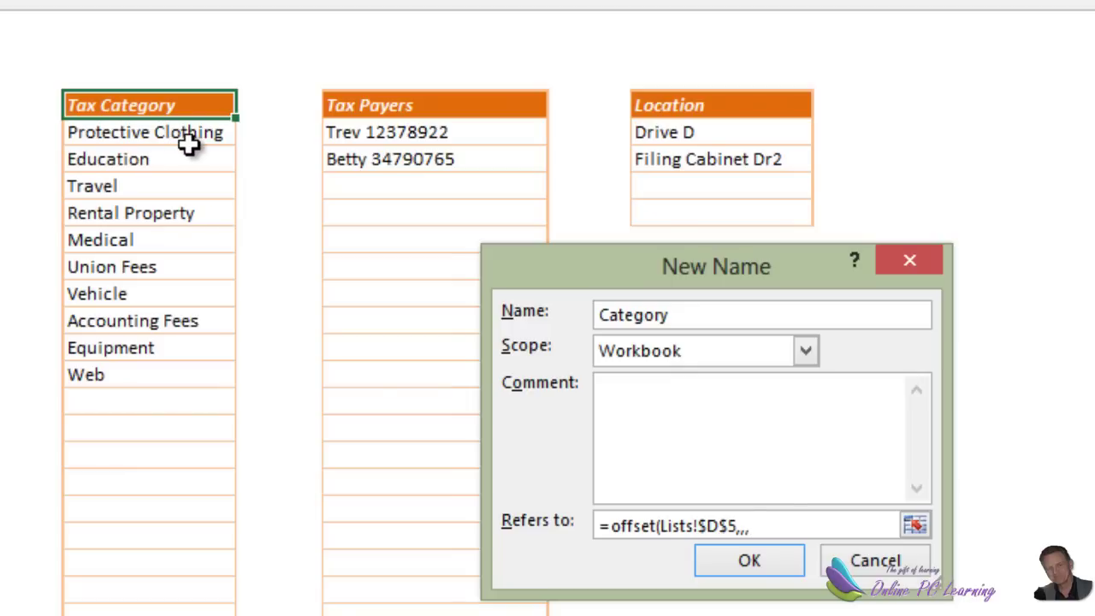
type("co")
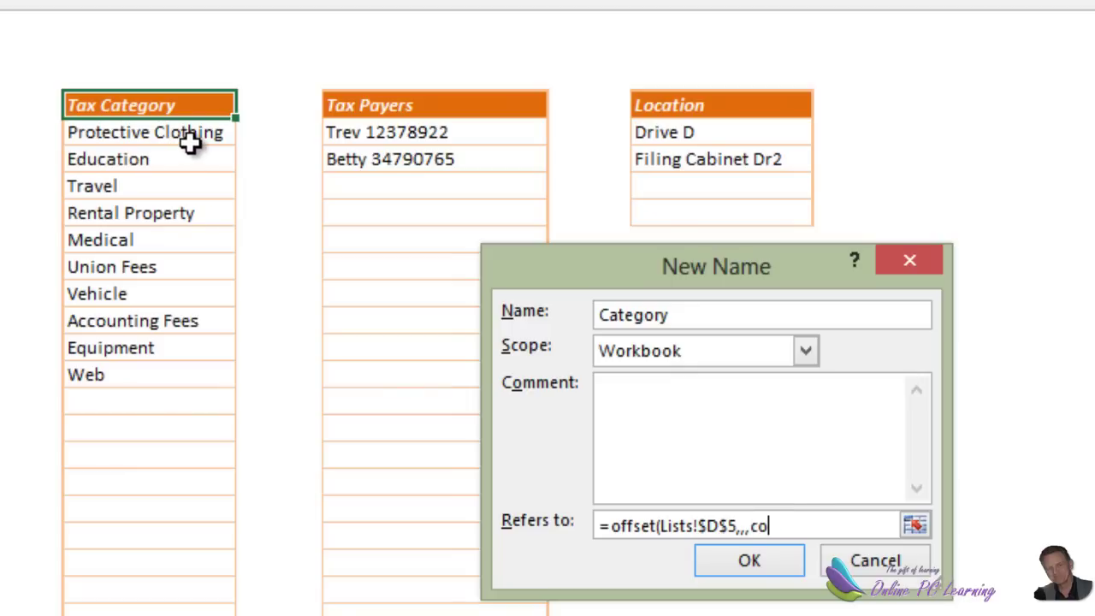
type("unta(")
left_click(181, 131)
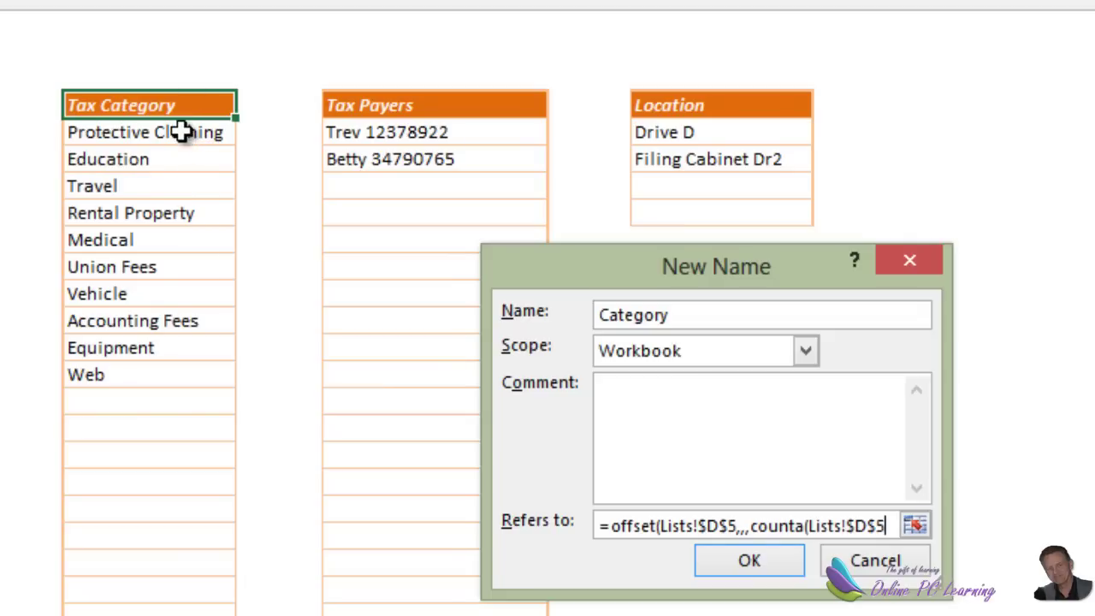
left_click_drag(181, 131, 214, 272)
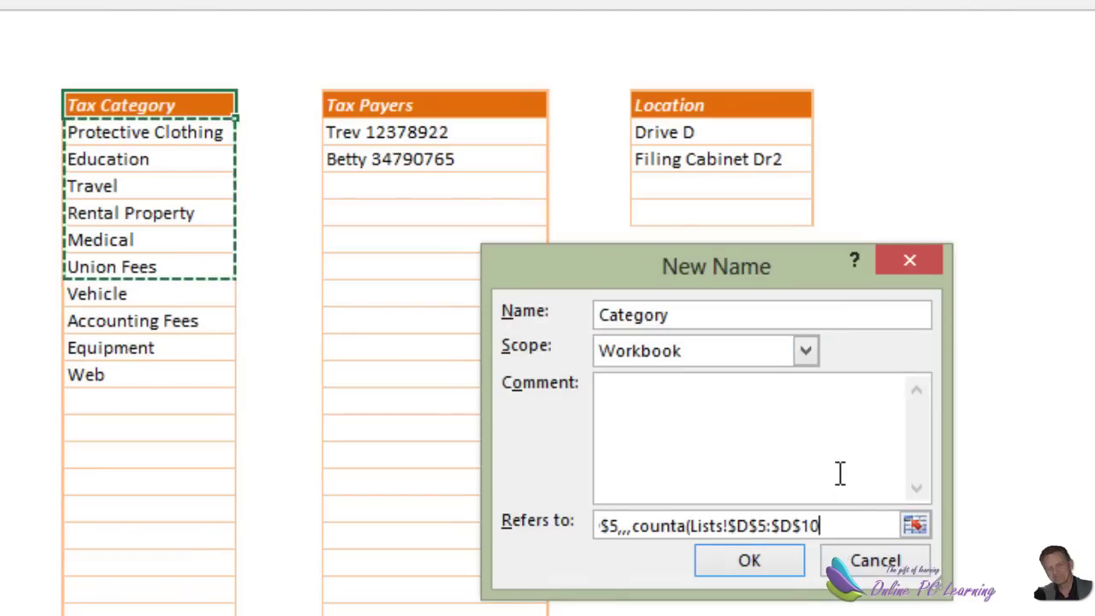
type("0")
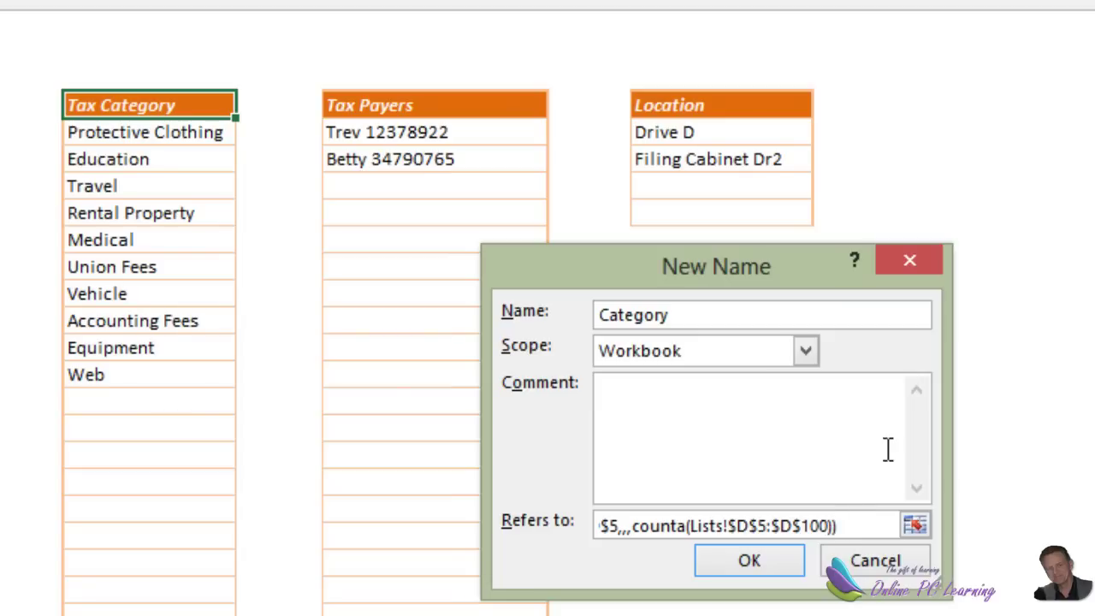
left_click(749, 560)
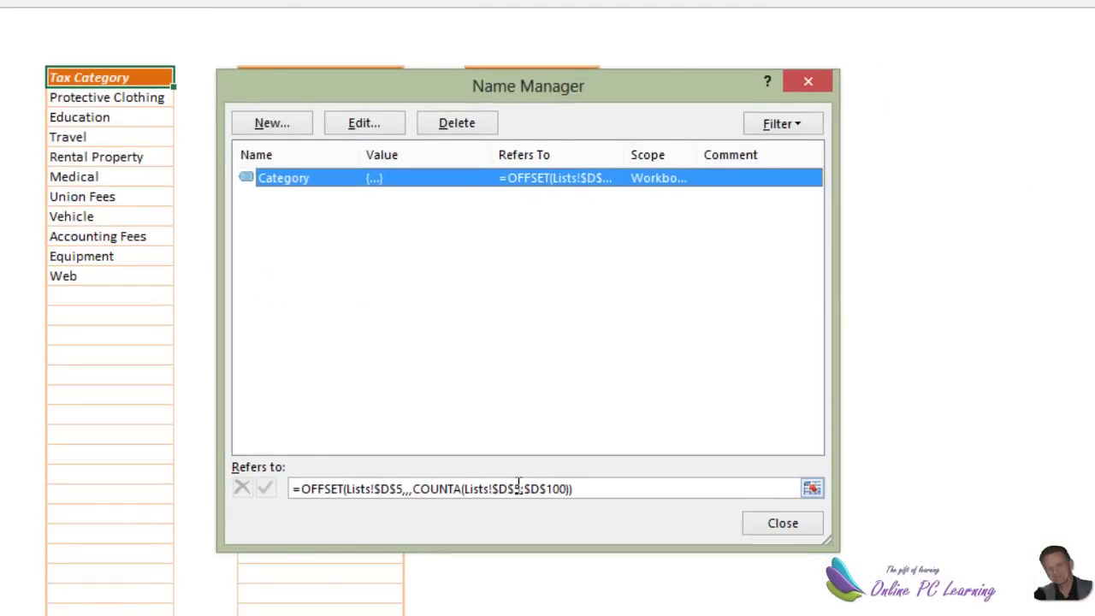
- Check the Category name's reference, then select the Tax Payers and Location headings
left_click(811, 488)
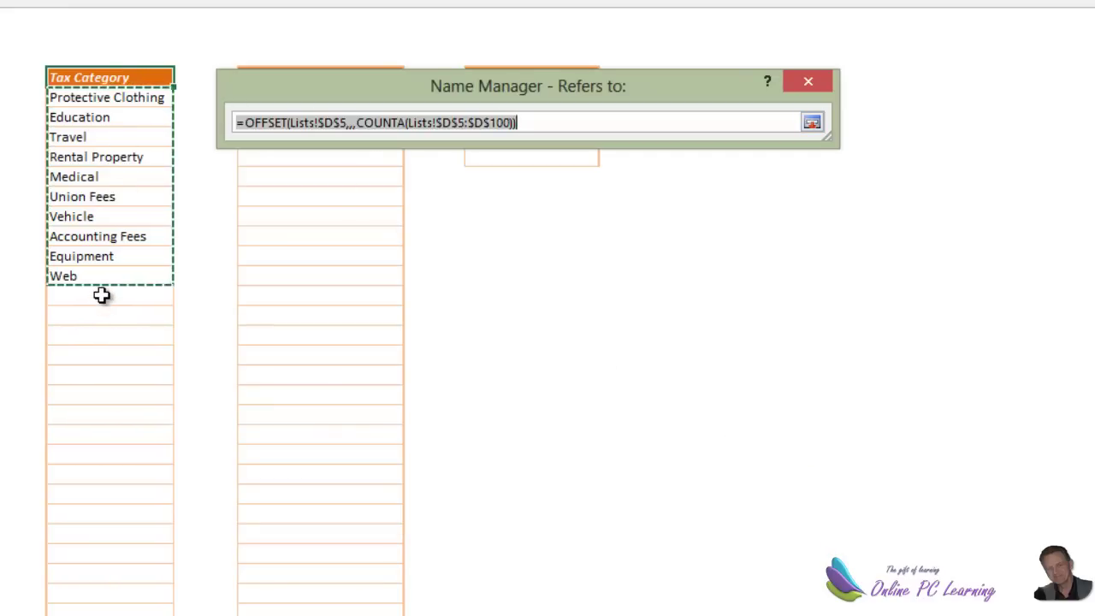
key("End")
left_click(808, 80)
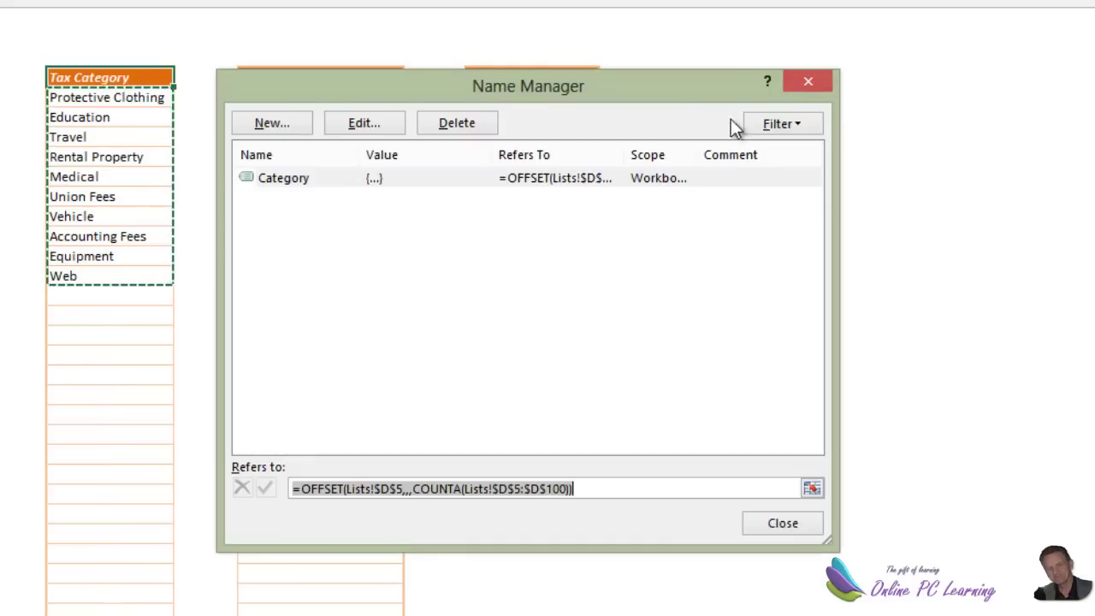
left_click(784, 525)
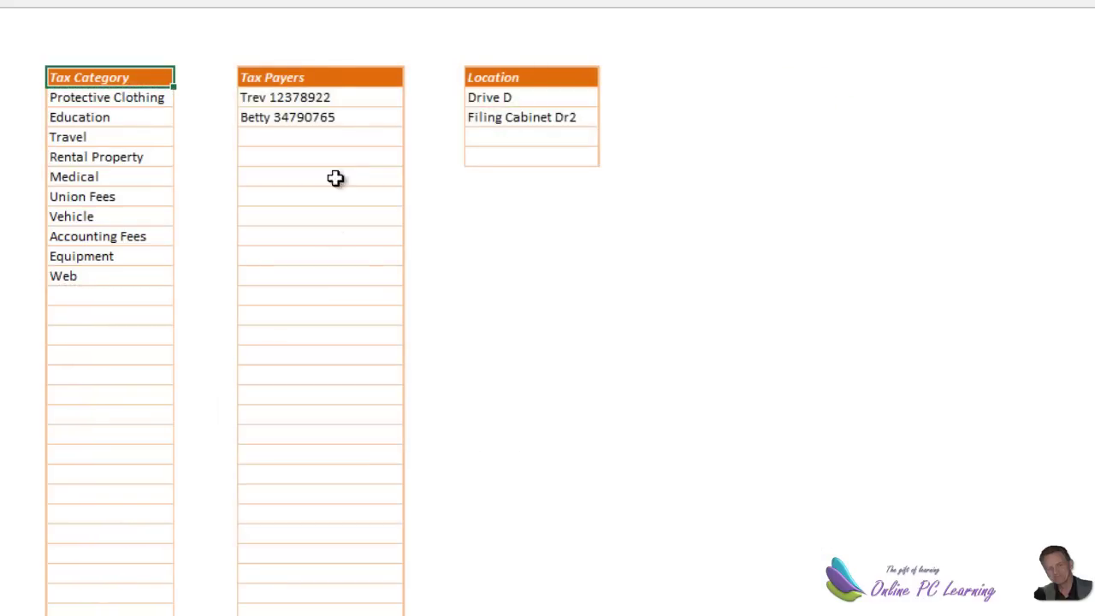
left_click(312, 81)
left_click(550, 78)
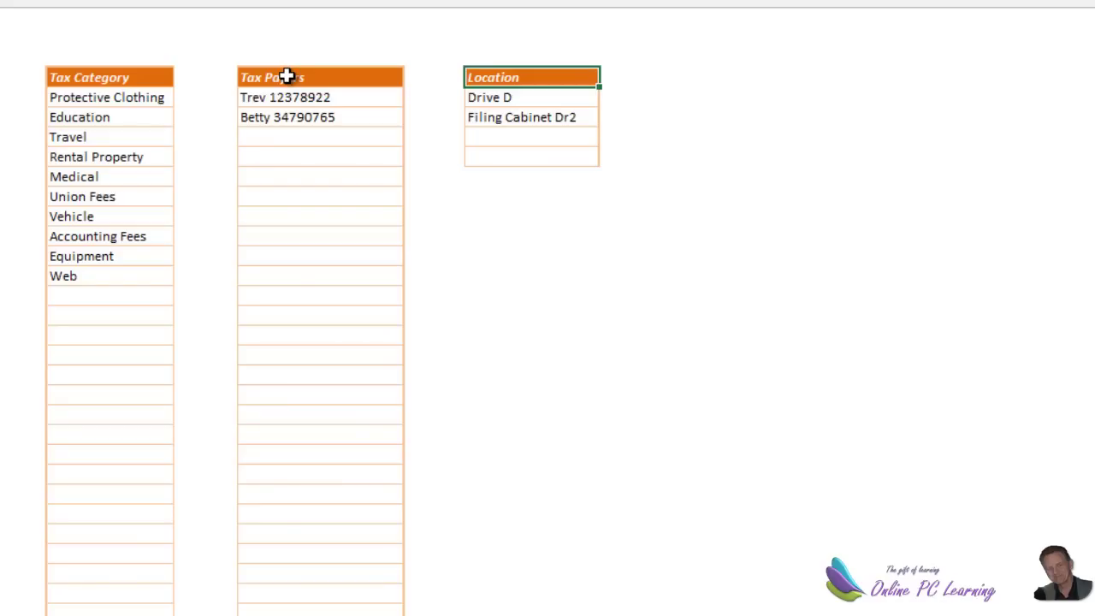
- Review the ranges behind Category, Location and TaxPayers, then select G6 on FilterData
key("ctrl+F3")
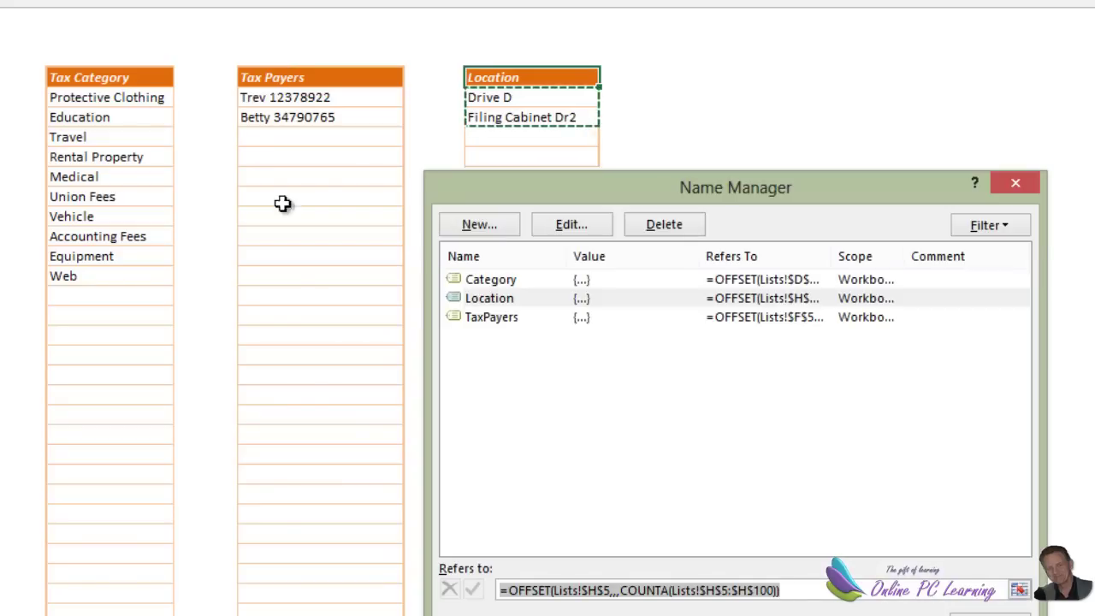
left_click(533, 279)
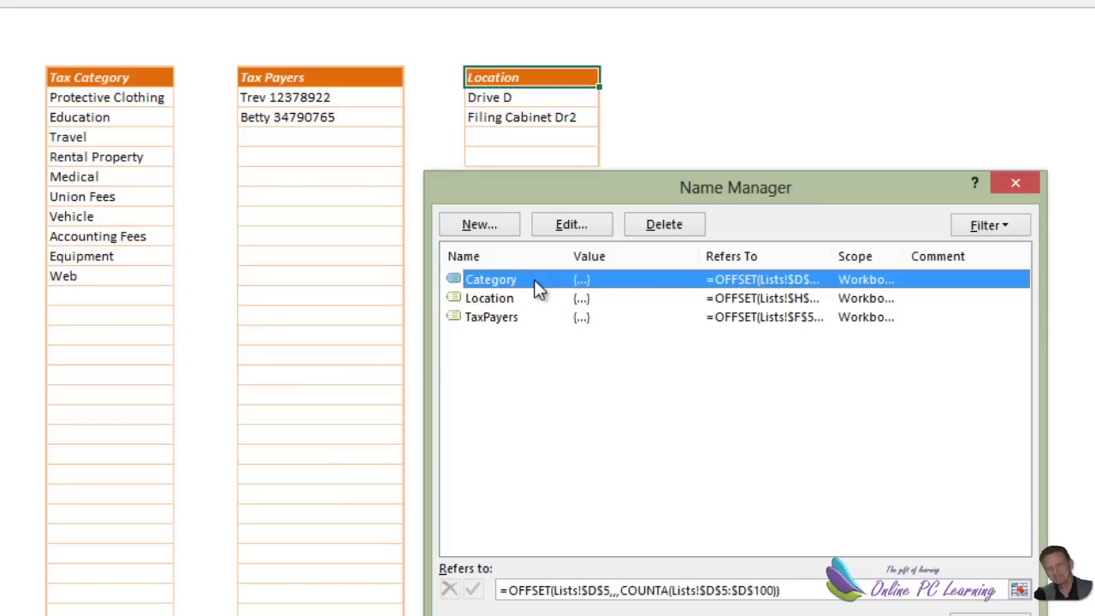
left_click(1018, 590)
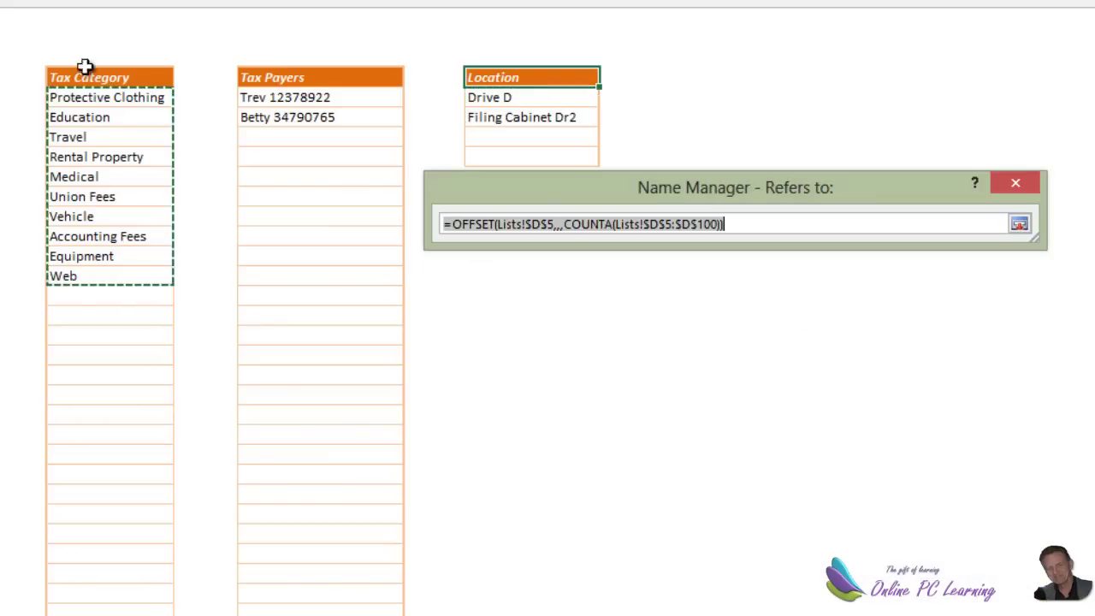
left_click(1019, 224)
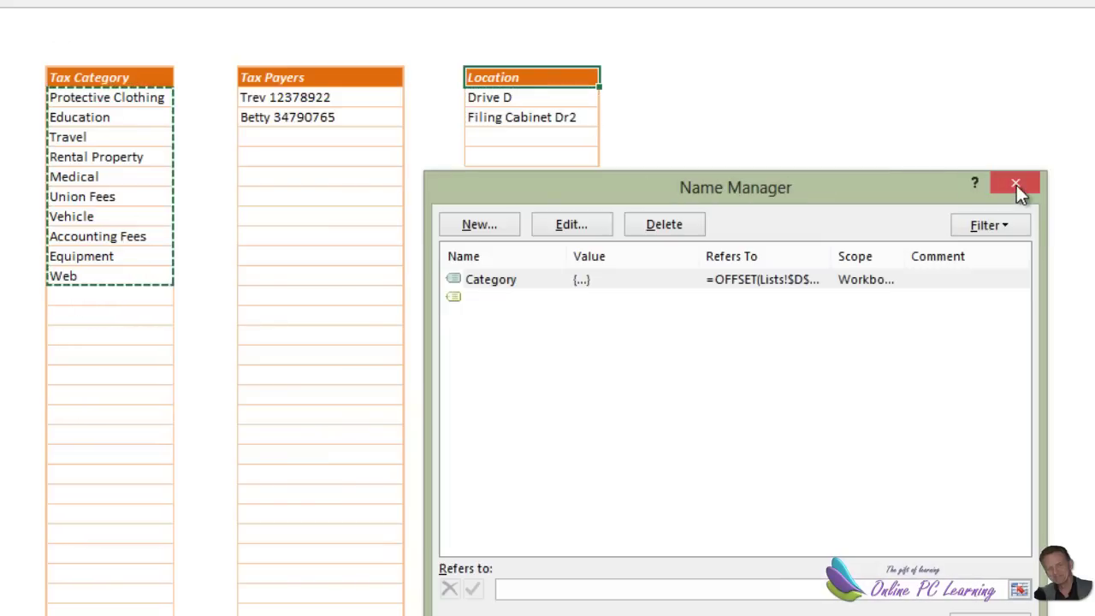
left_click(523, 296)
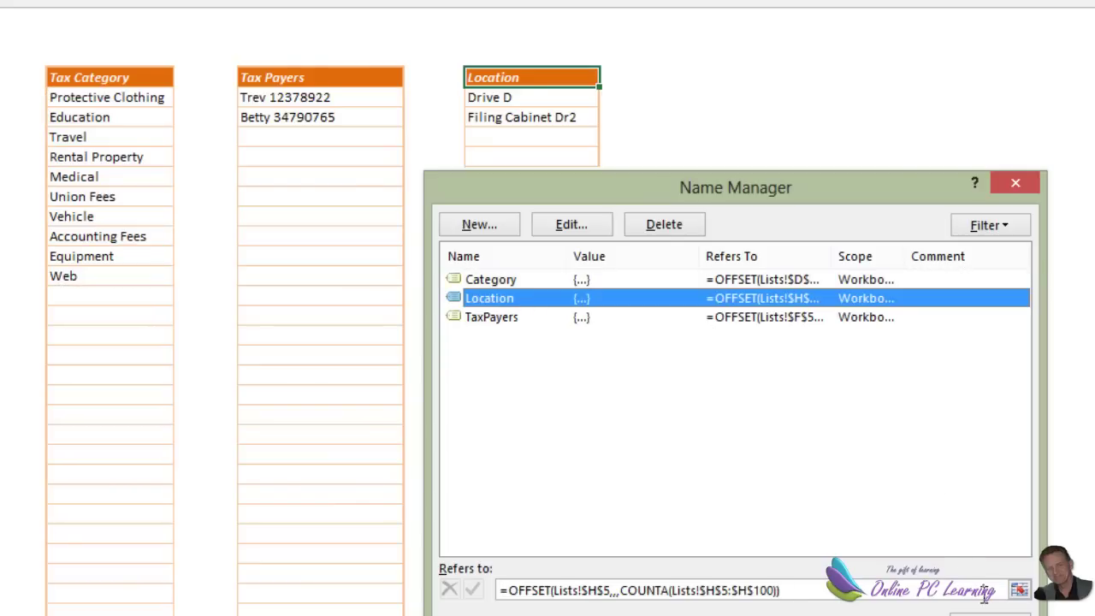
left_click(1018, 590)
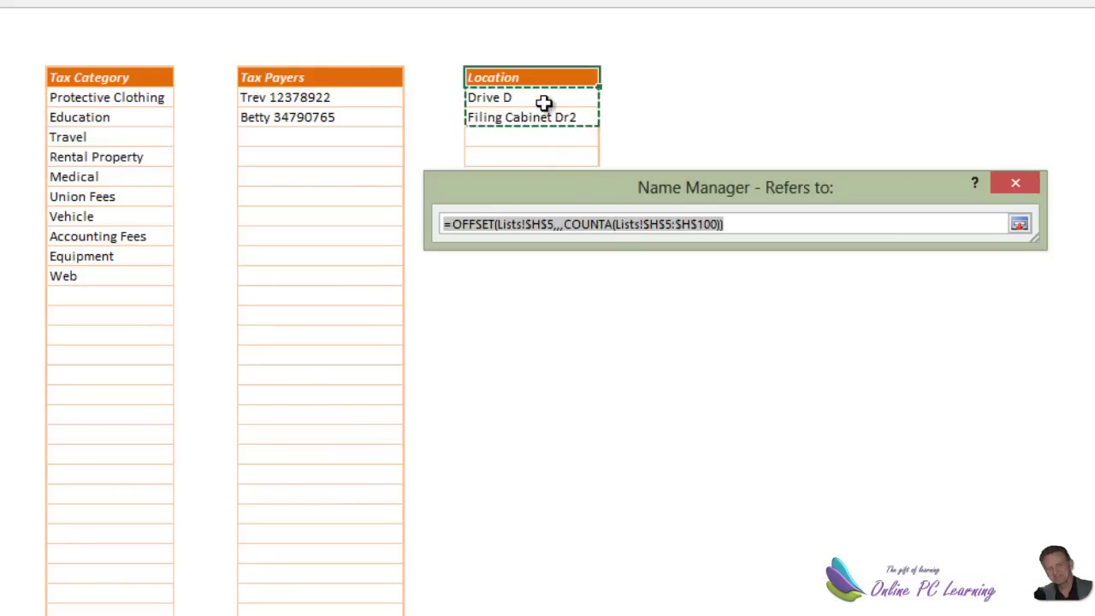
left_click(1016, 184)
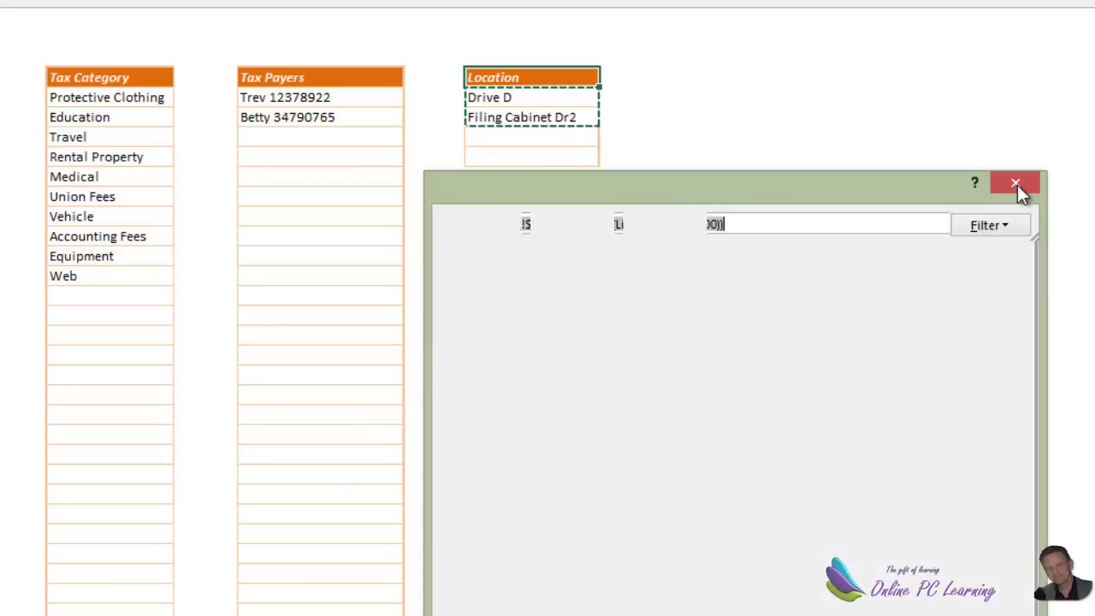
left_click(524, 318)
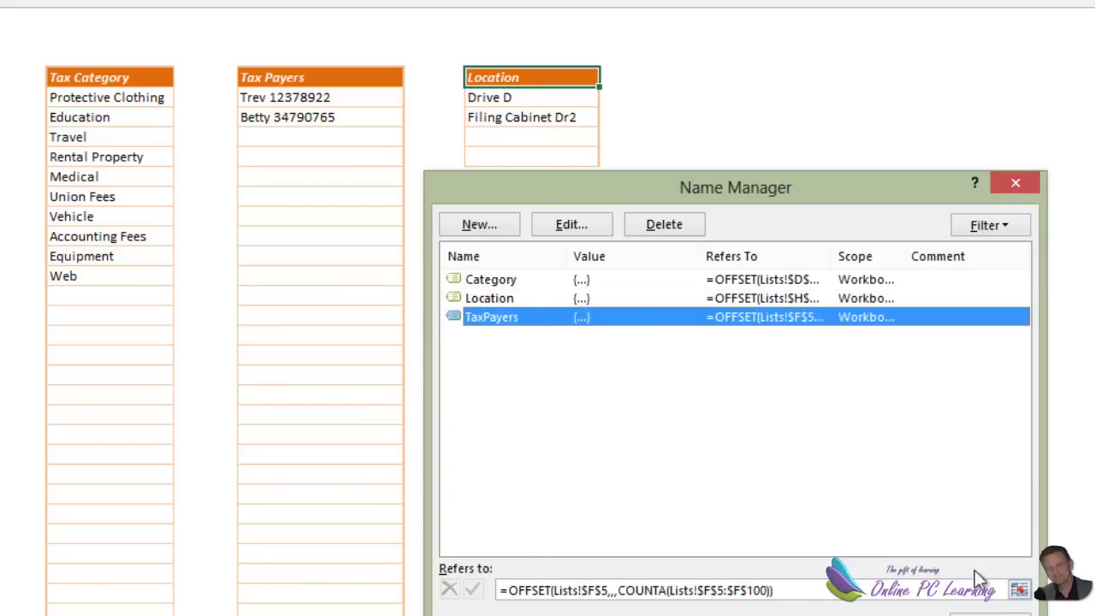
left_click(1018, 591)
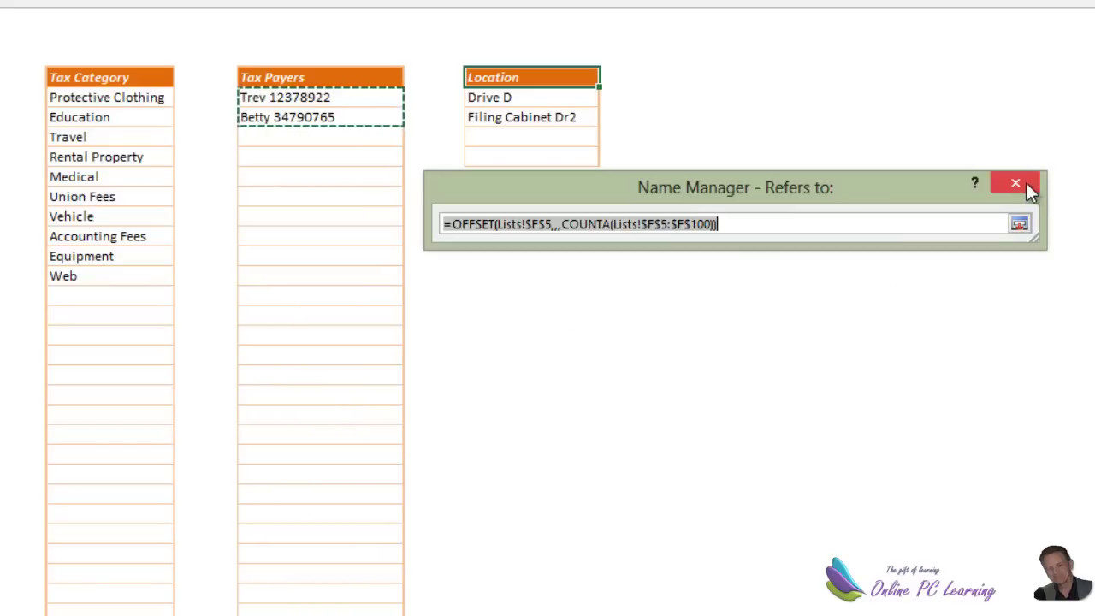
left_click(1027, 184)
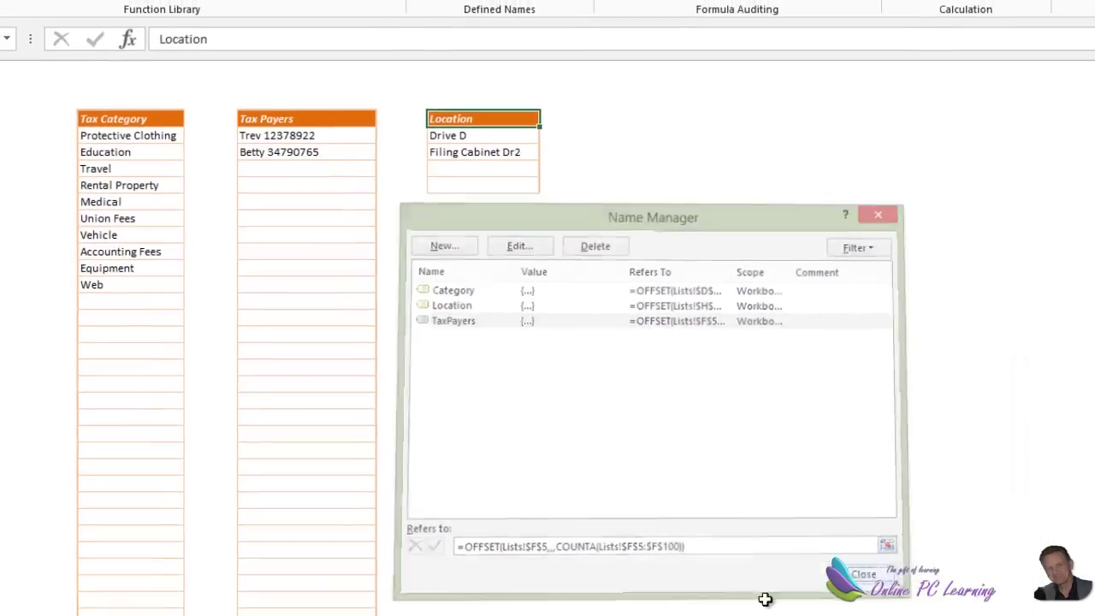
left_click(913, 594)
left_click(156, 582)
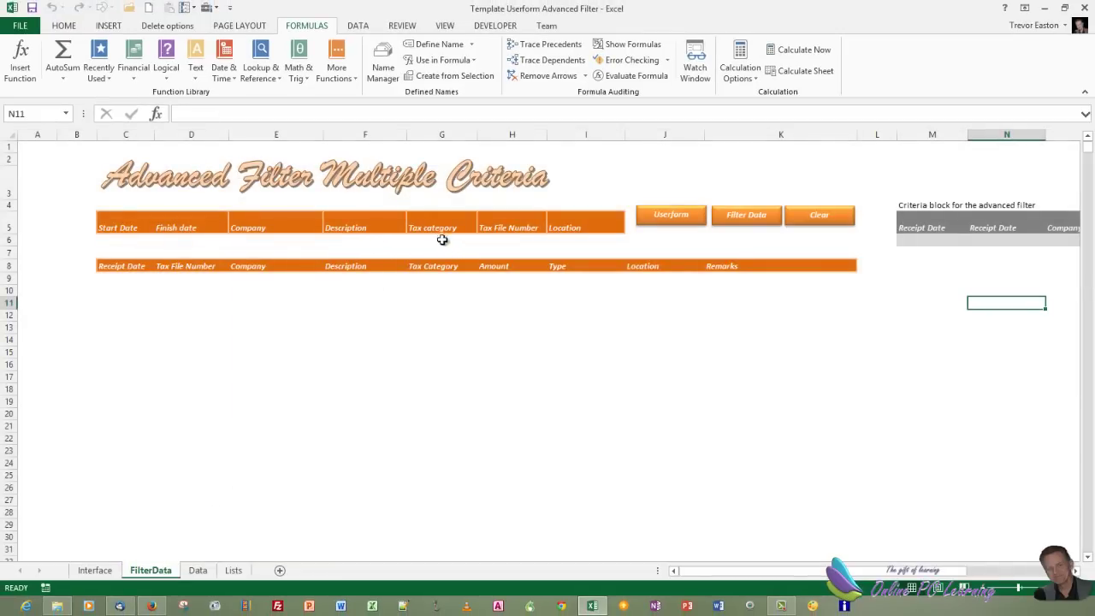
left_click(444, 238)
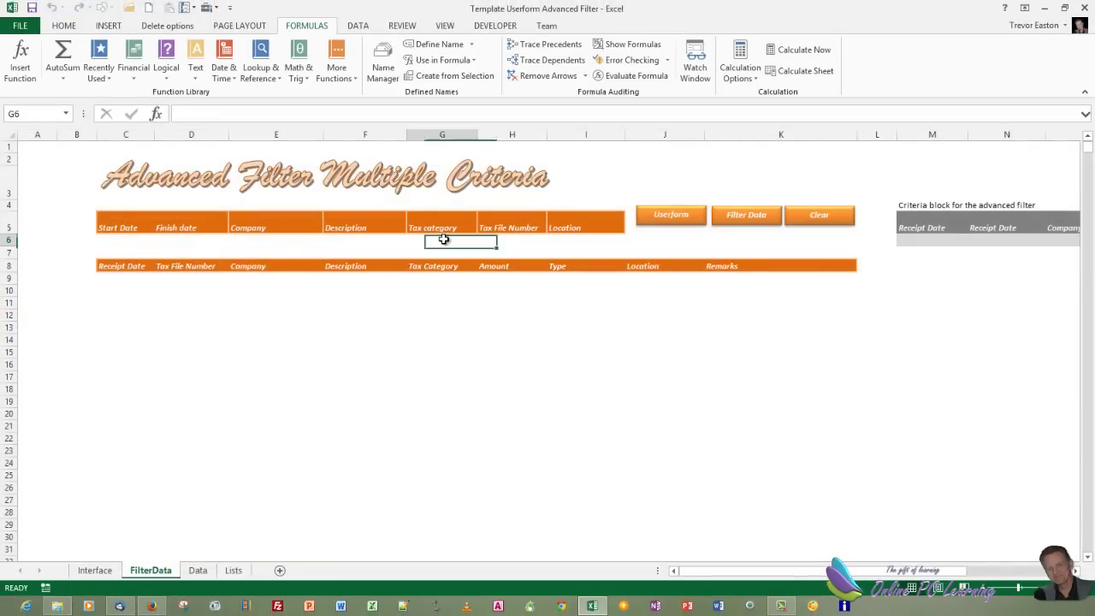
- Add list validation with source =Category to the Tax category cell G6
left_click(528, 239)
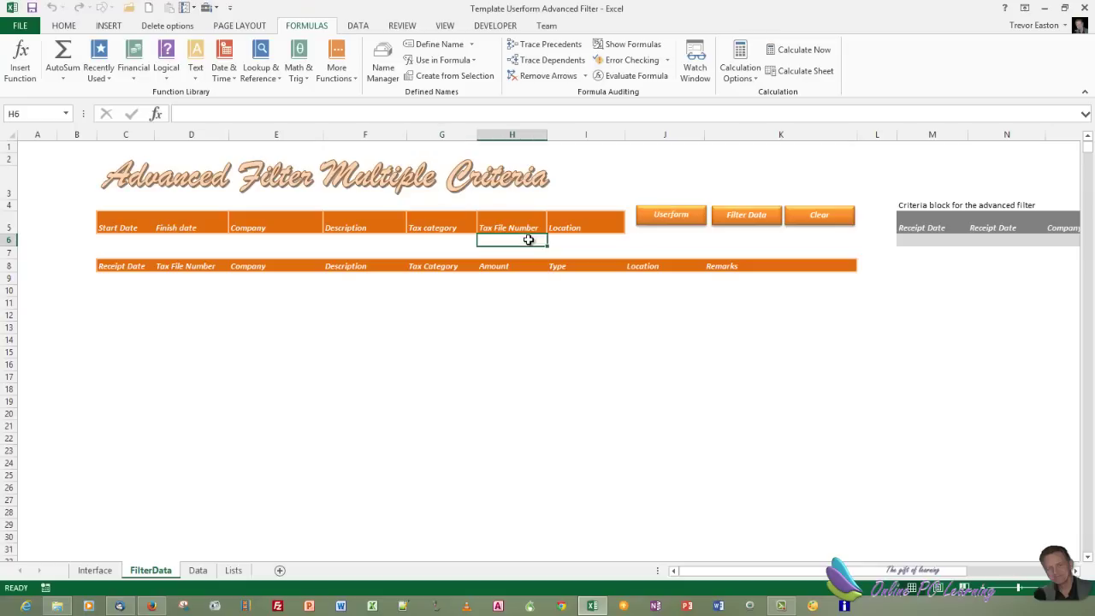
left_click(588, 240)
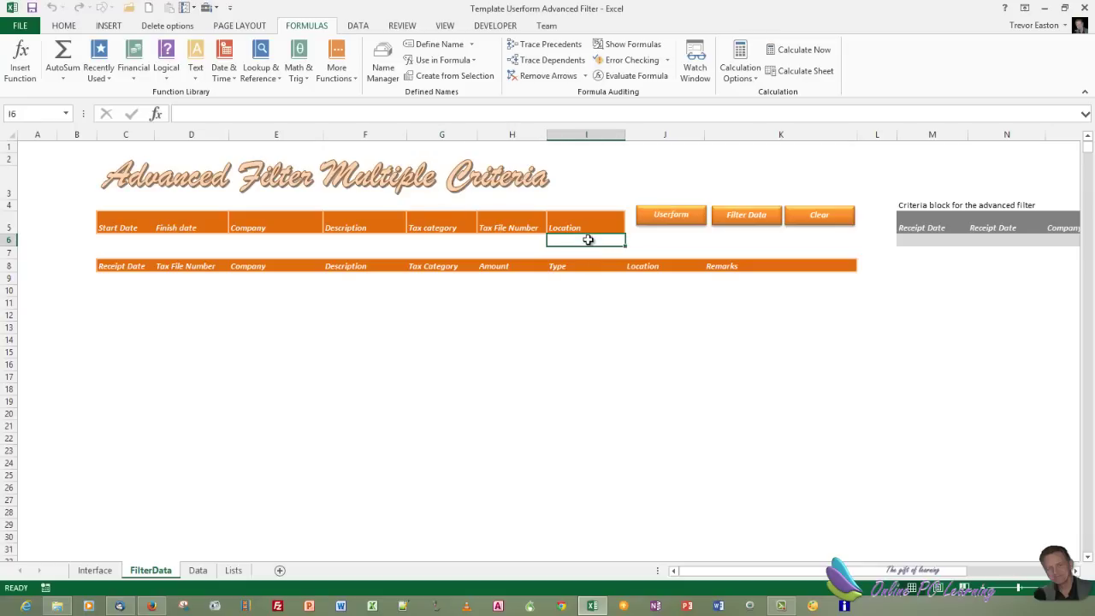
left_click(431, 244)
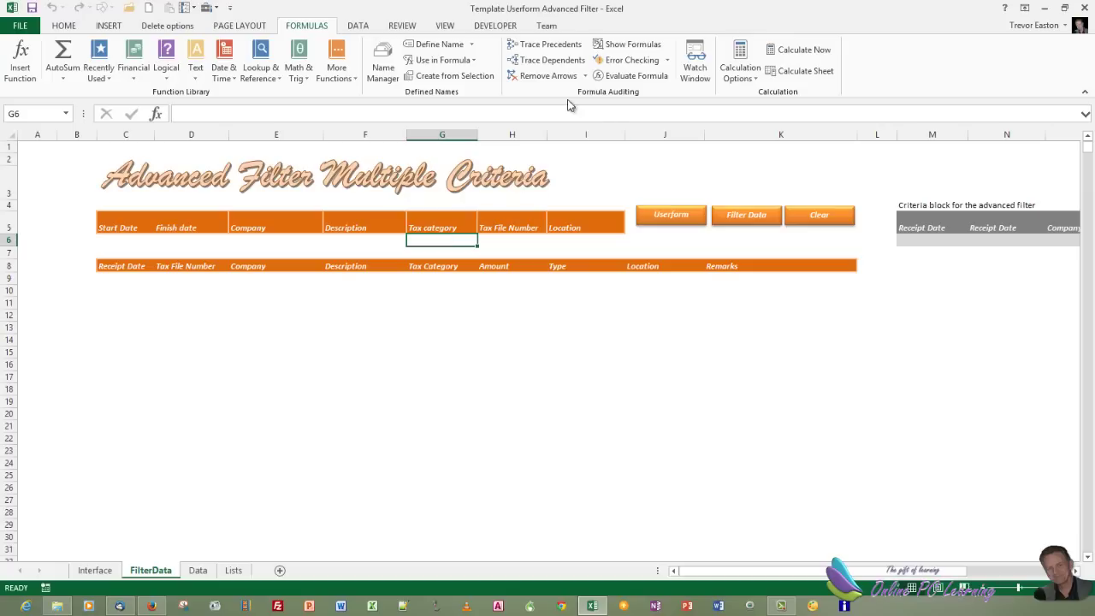
left_click(367, 27)
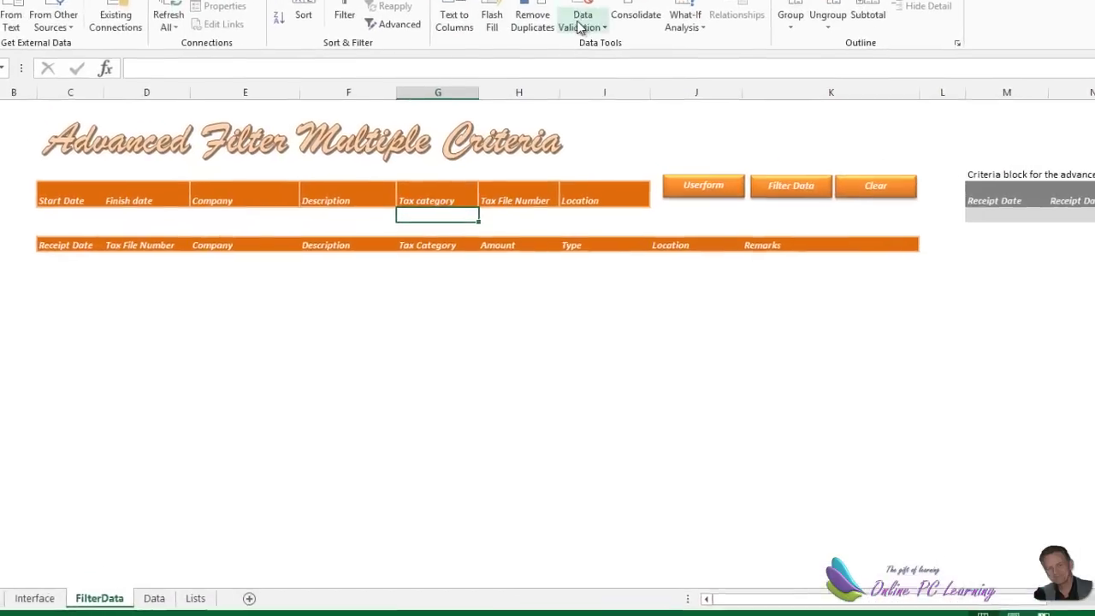
left_click(564, 79)
left_click(637, 0)
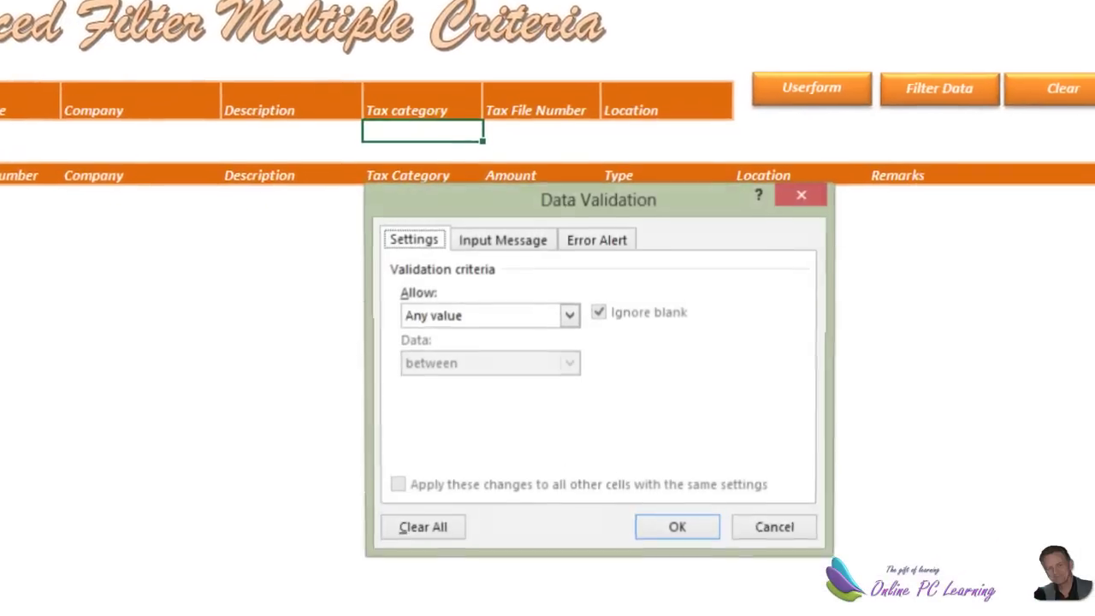
left_click(576, 310)
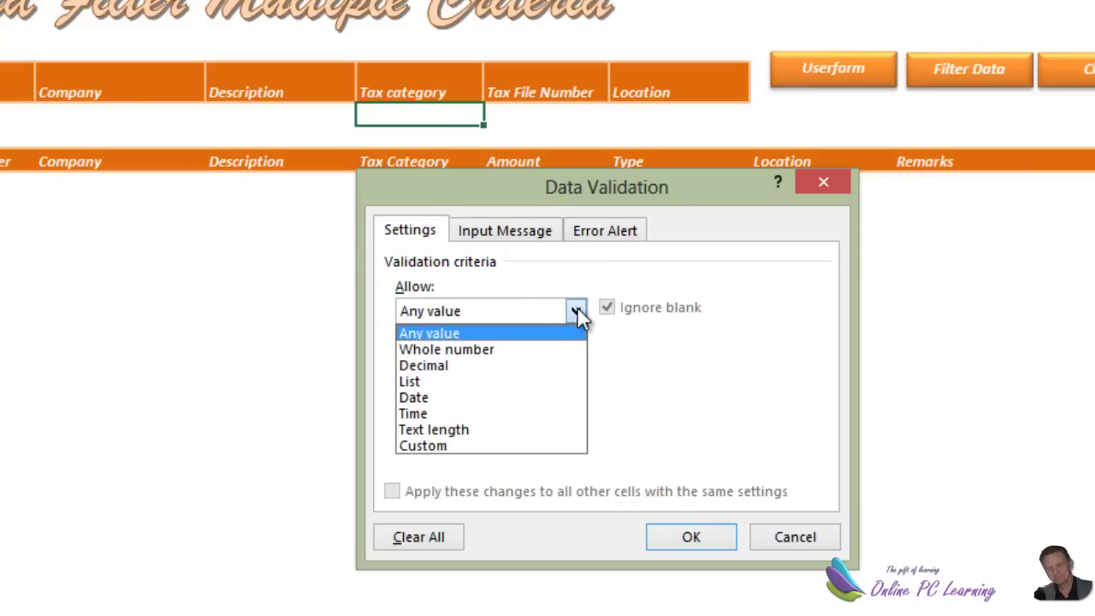
key("Escape")
left_click(485, 381)
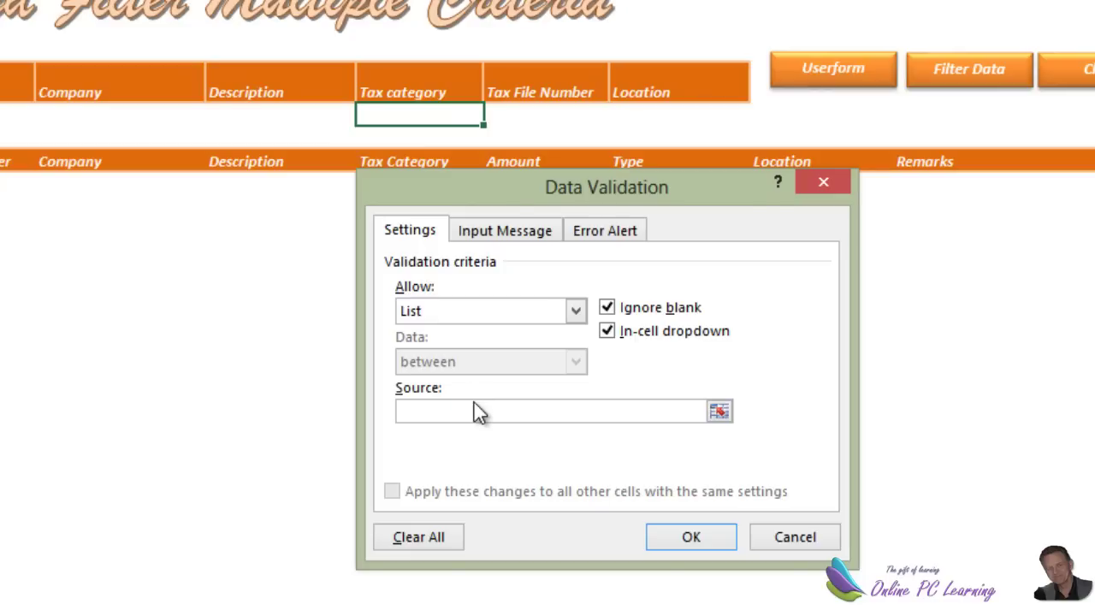
key("F3")
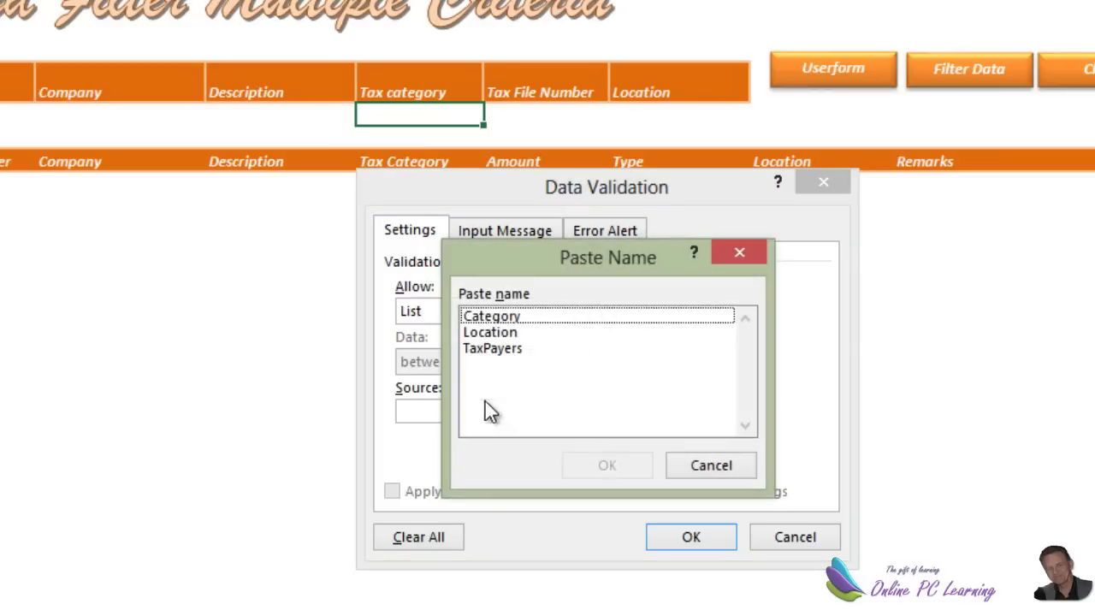
left_click(530, 315)
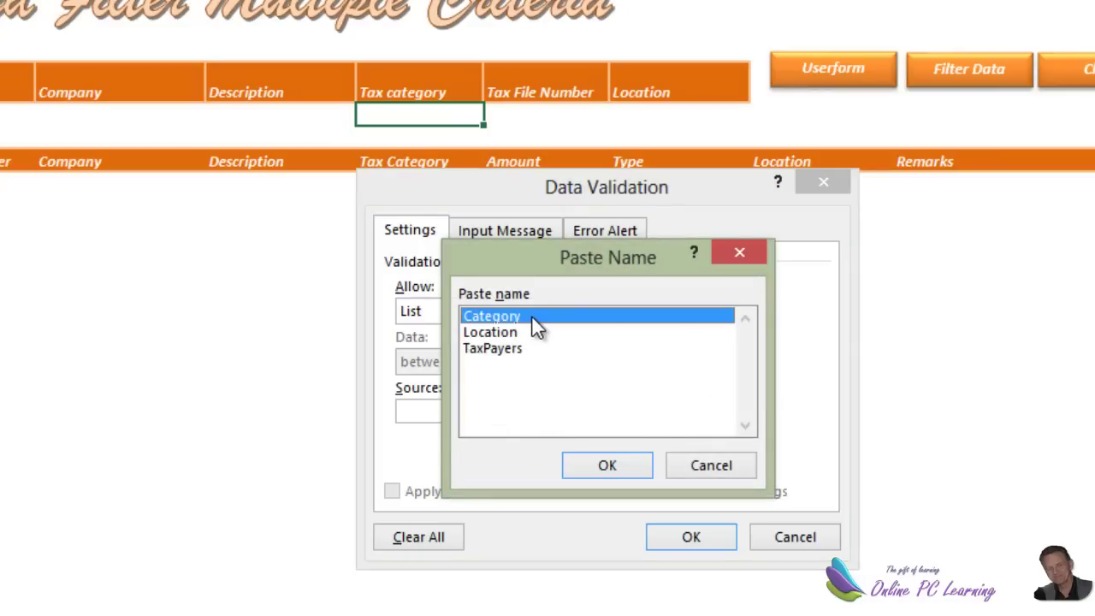
left_click(612, 465)
left_click(691, 536)
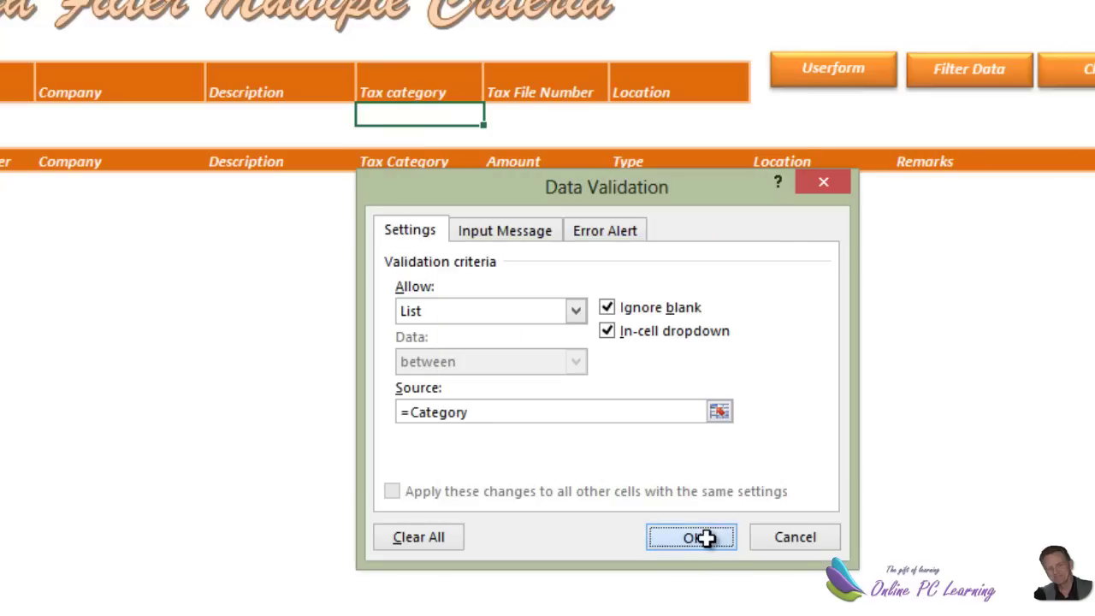
left_click(556, 115)
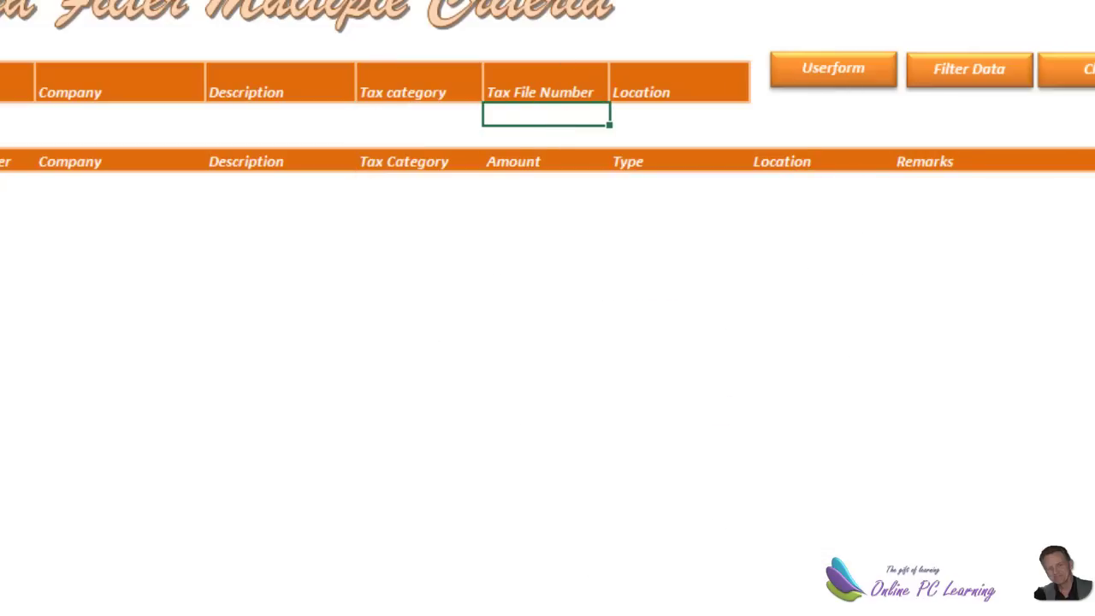
- Give the Tax File Number cell H6 list validation with source =TaxPayers
key("alt+a")
key("v")
key("v")
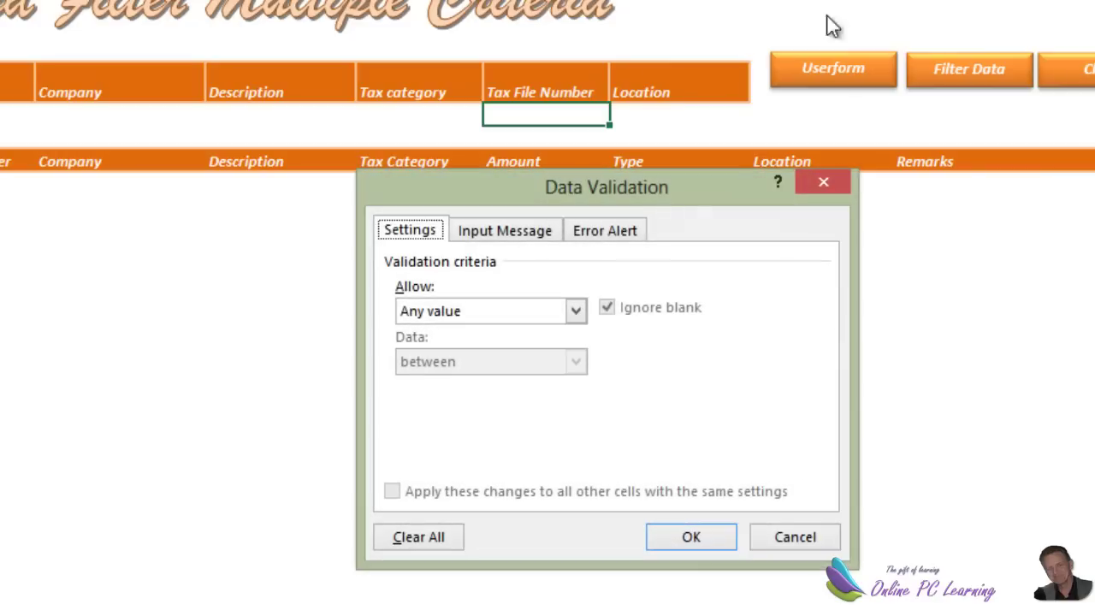
left_click(575, 311)
left_click(524, 383)
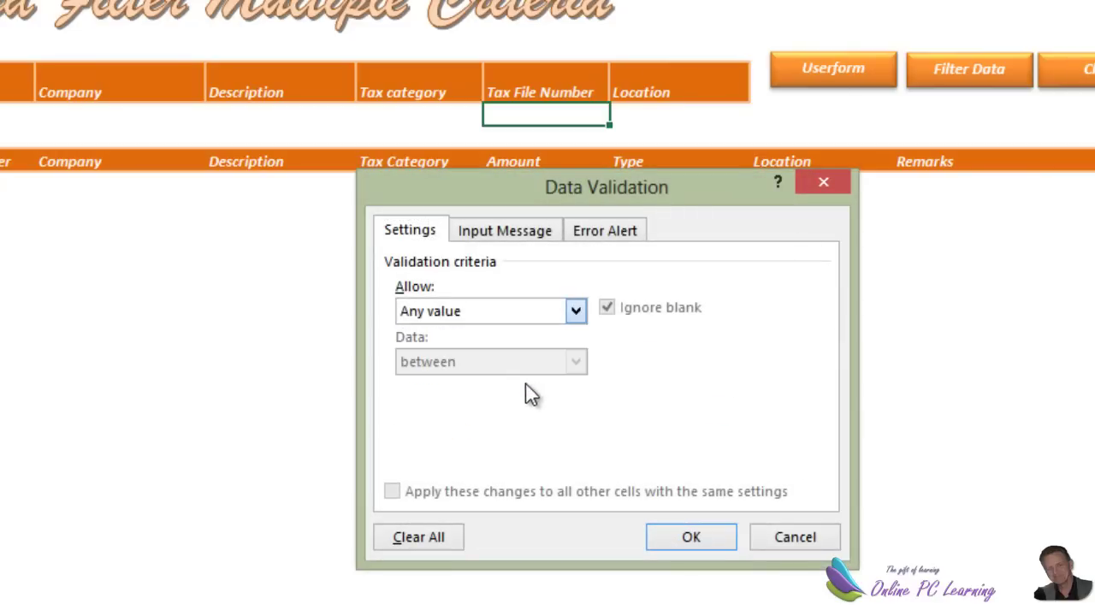
left_click(566, 412)
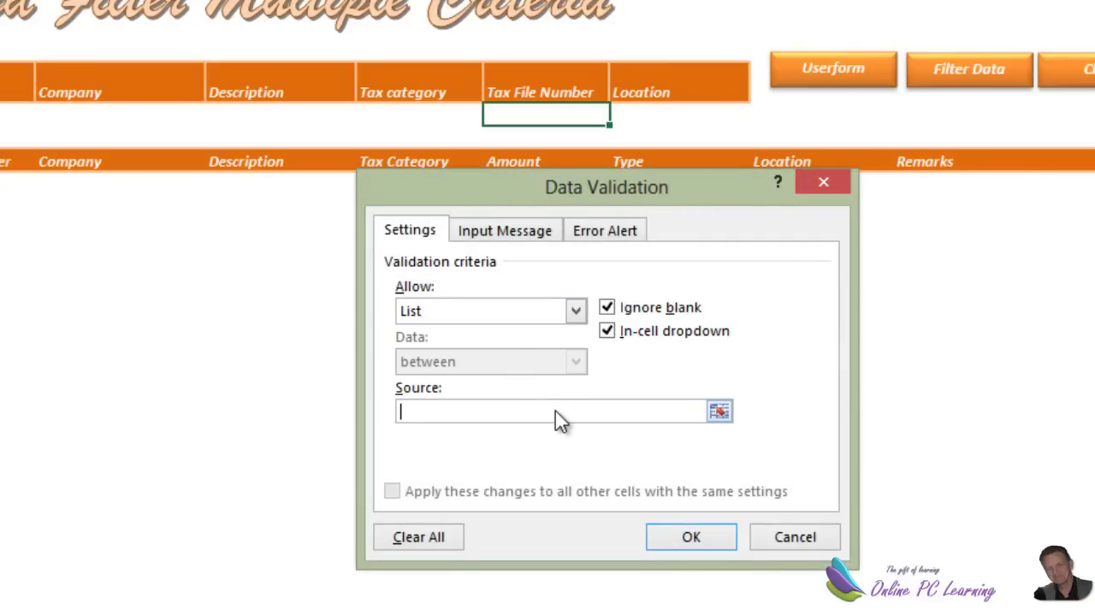
key("F3")
left_click(516, 350)
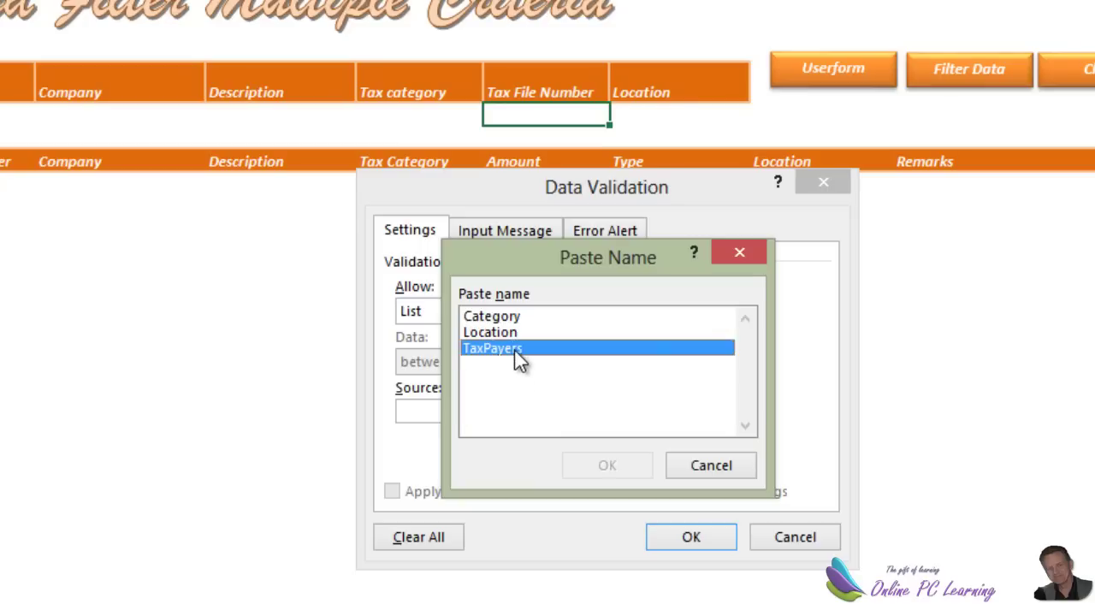
left_click(625, 463)
left_click(691, 537)
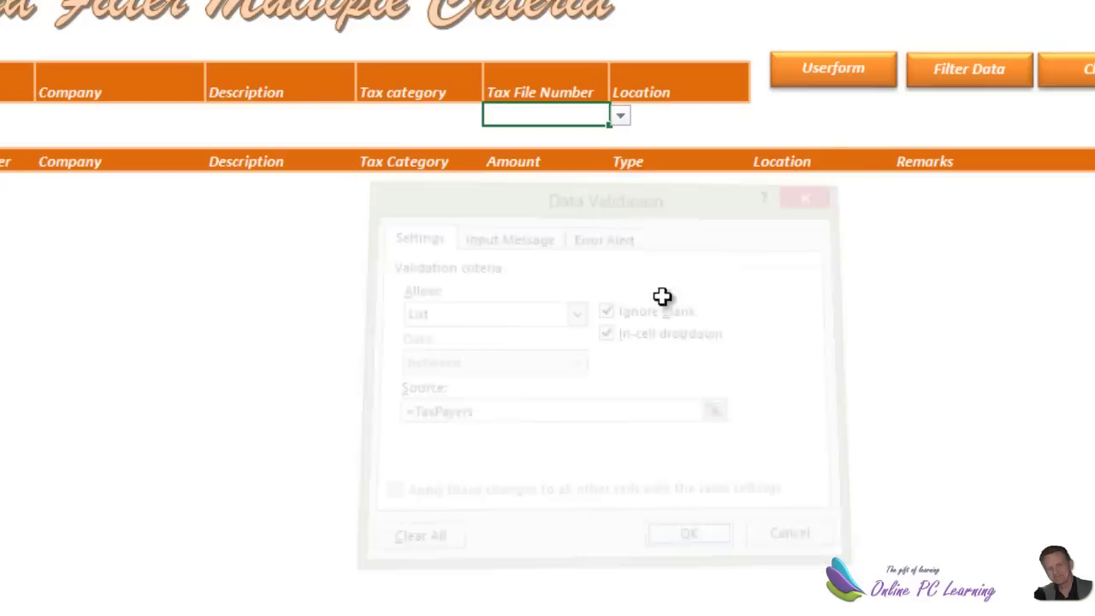
- Give the empty Location criteria cell list validation with source =Location
left_click(671, 98)
left_click(668, 120)
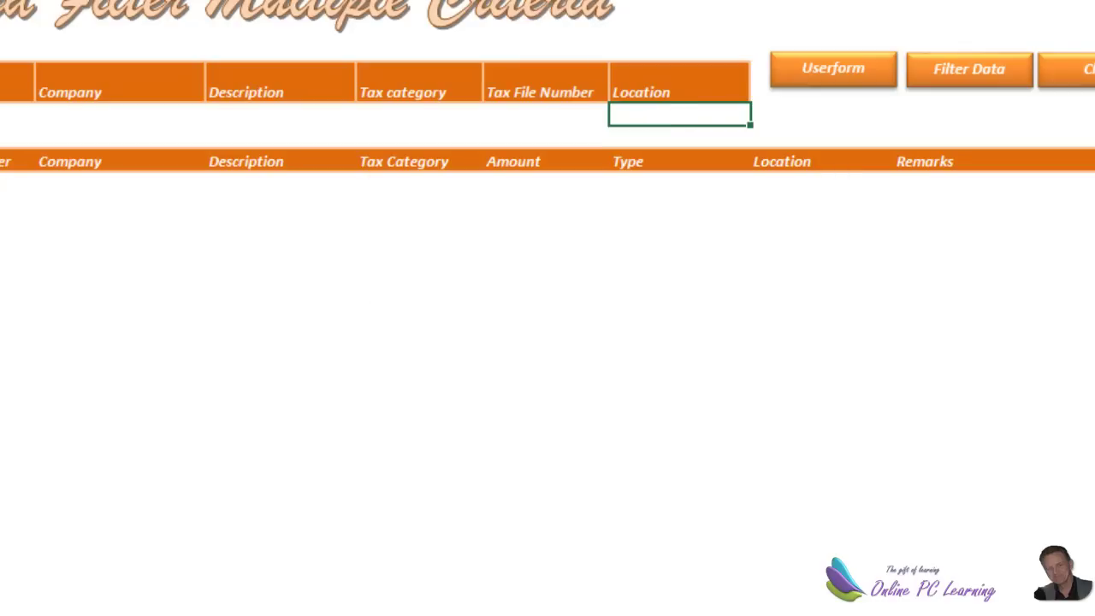
key("alt+d+l")
left_click(576, 311)
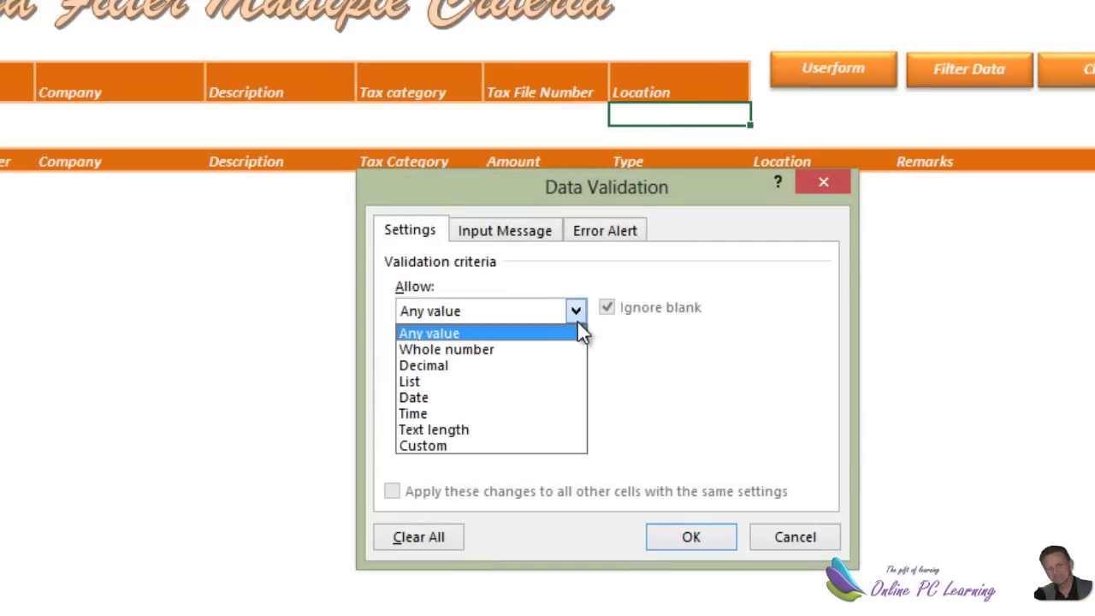
left_click(520, 385)
left_click(527, 411)
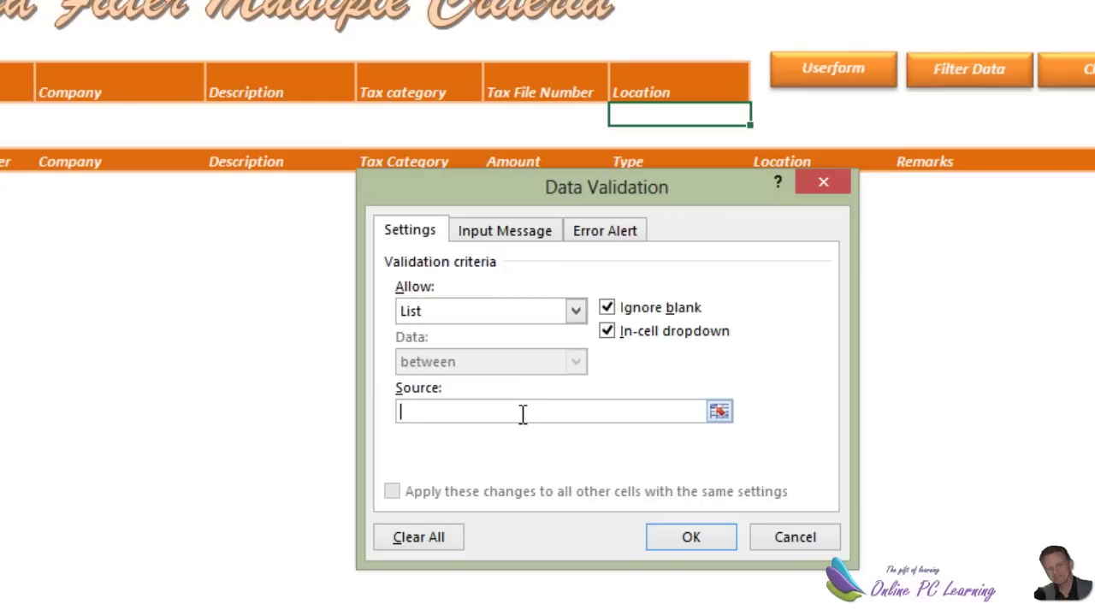
key("F3")
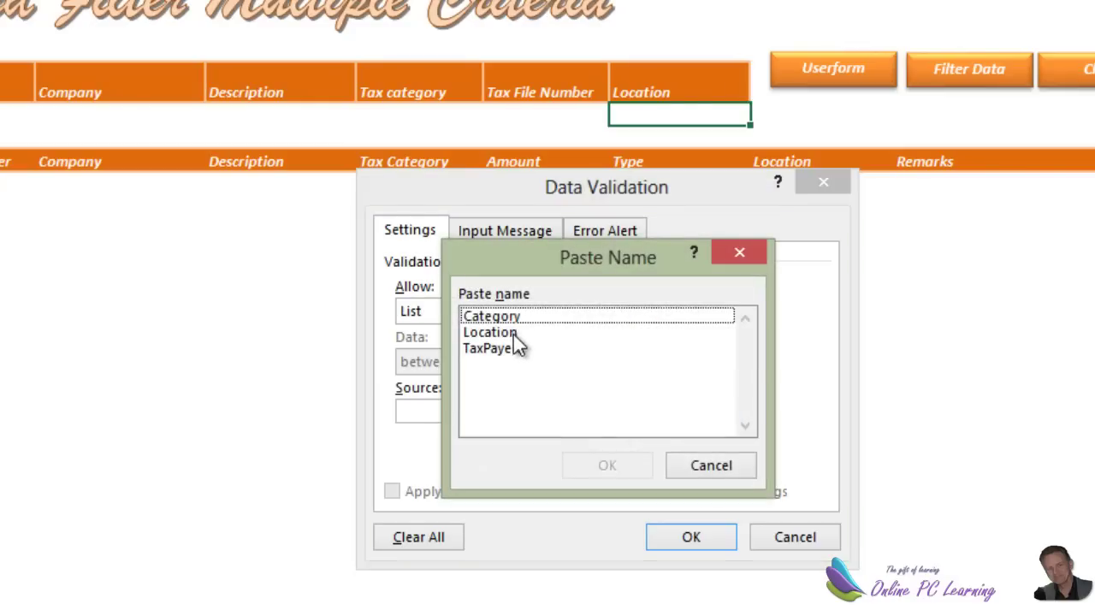
left_click(513, 334)
left_click(622, 462)
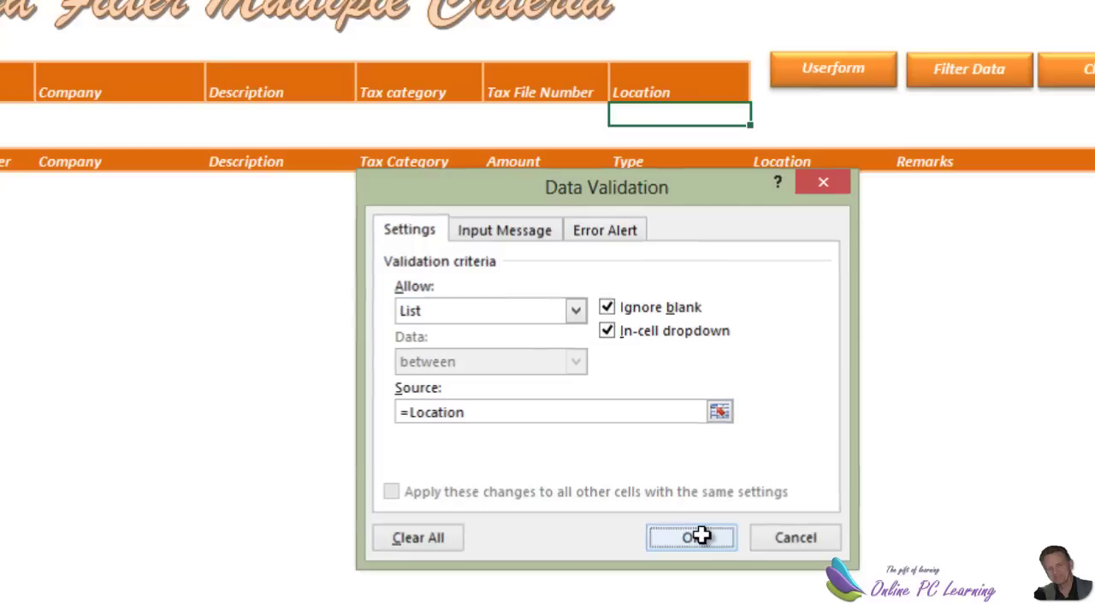
left_click(701, 534)
left_click(406, 113)
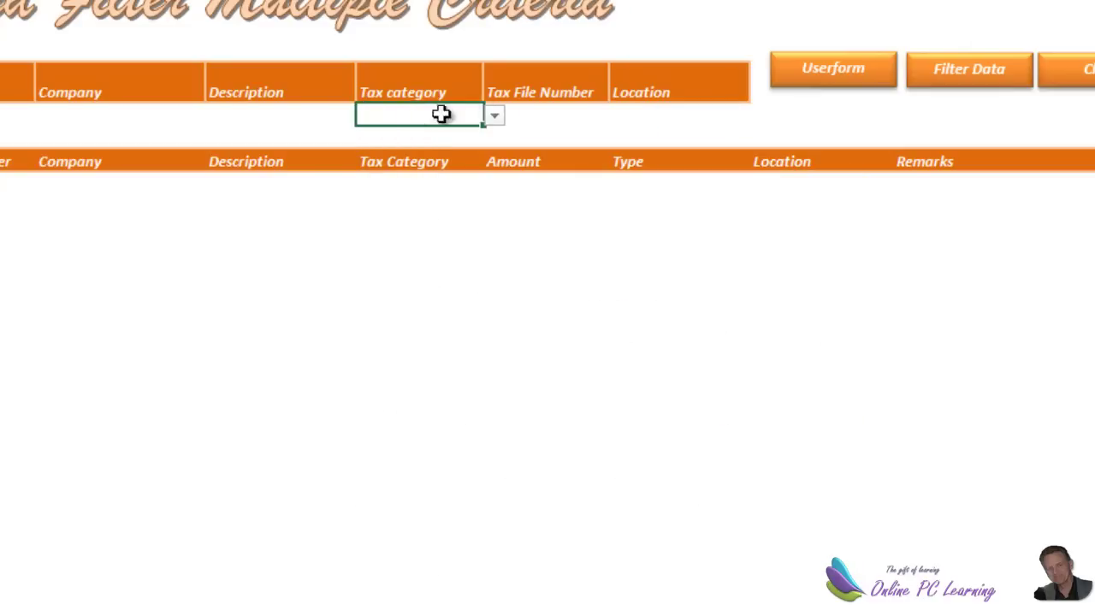
left_click(494, 115)
left_click(419, 130)
left_click(555, 118)
left_click(622, 118)
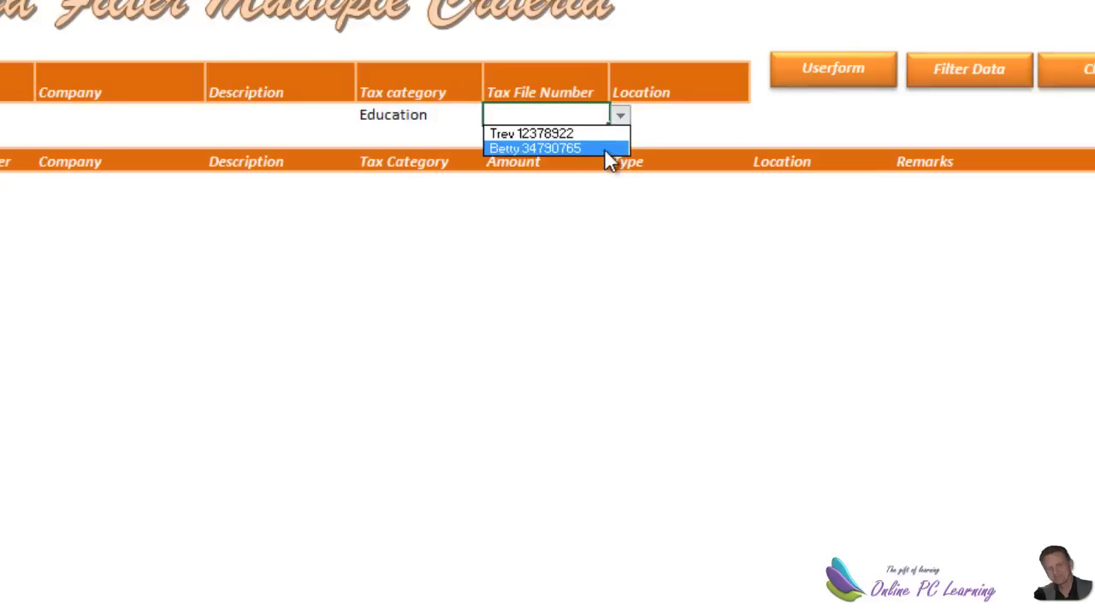
left_click(598, 133)
left_click(684, 115)
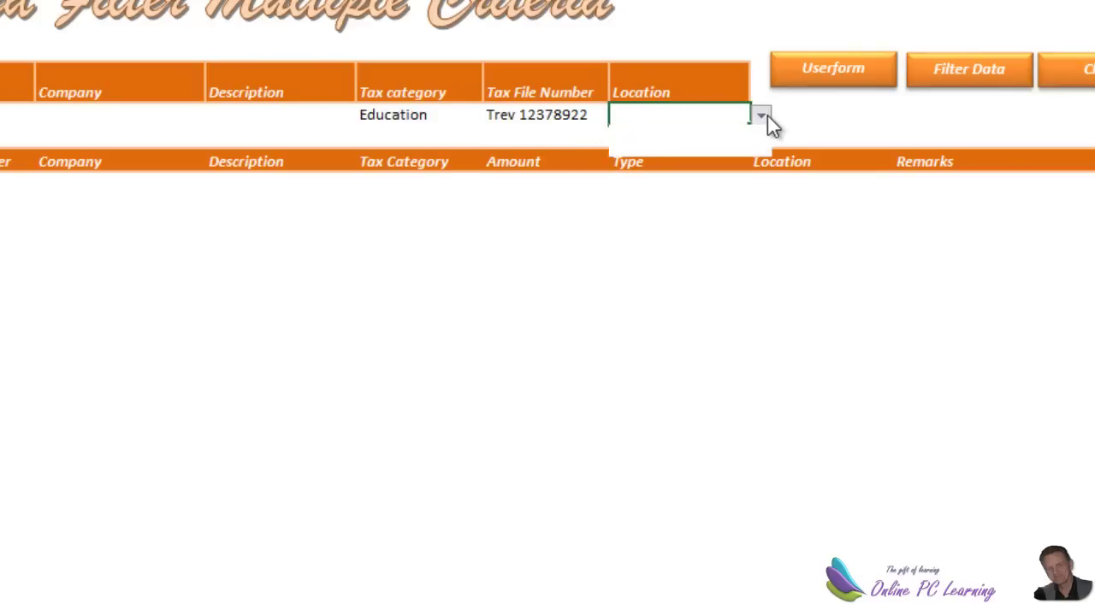
left_click(766, 118)
left_click(726, 134)
left_click(719, 270)
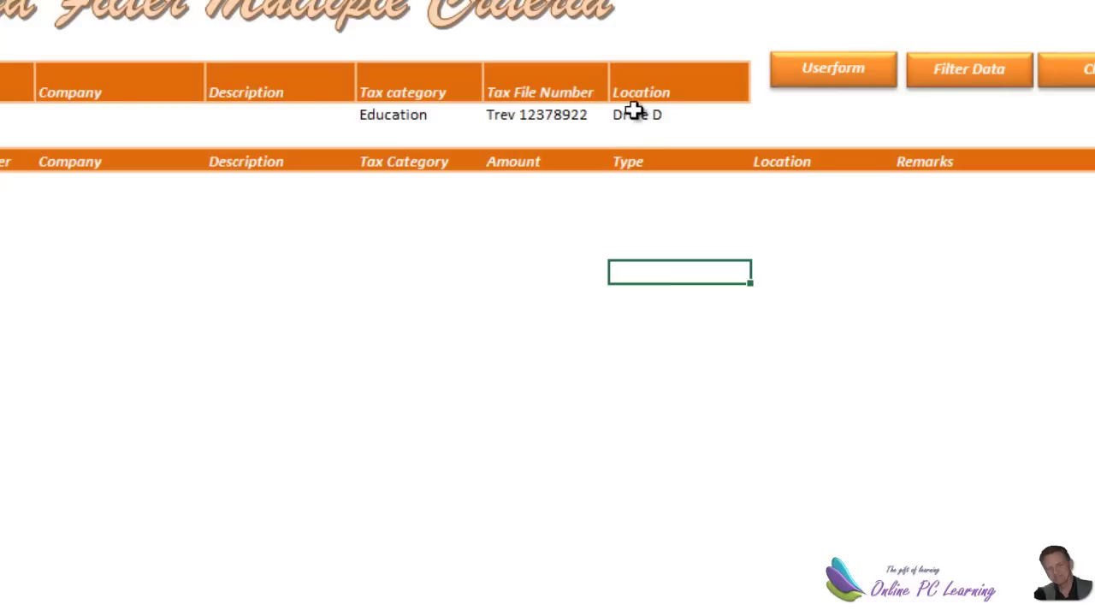
left_click_drag(418, 116, 652, 114)
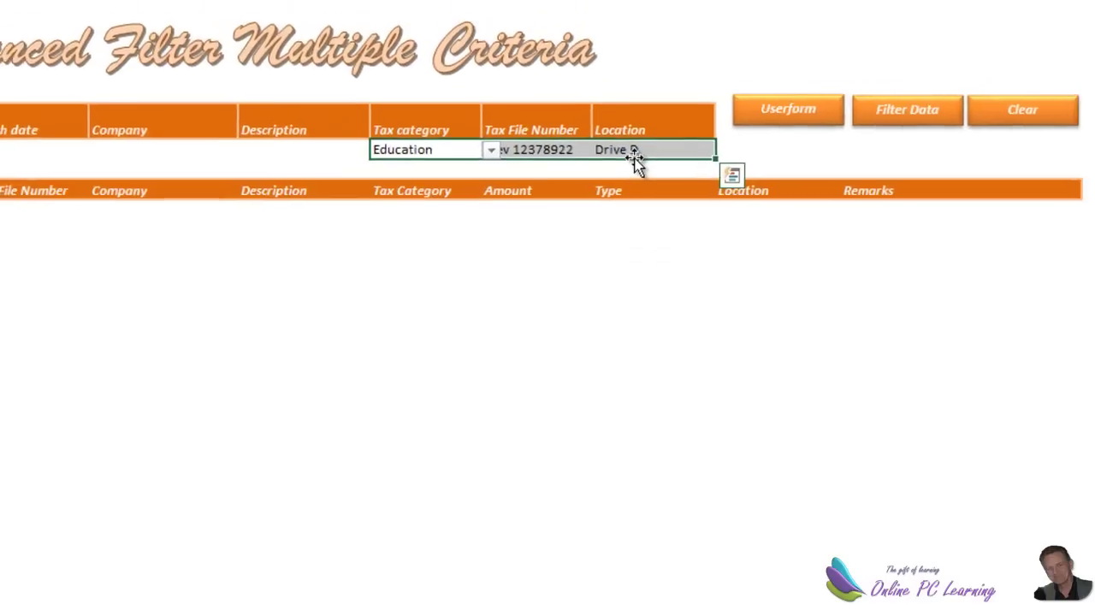
key("Delete")
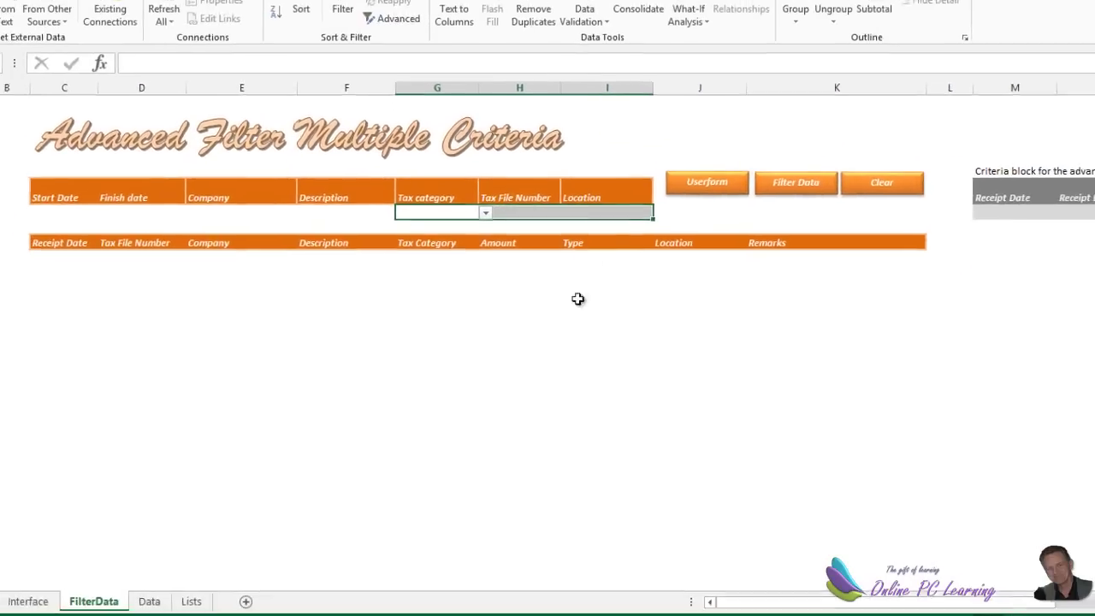
left_click(582, 327)
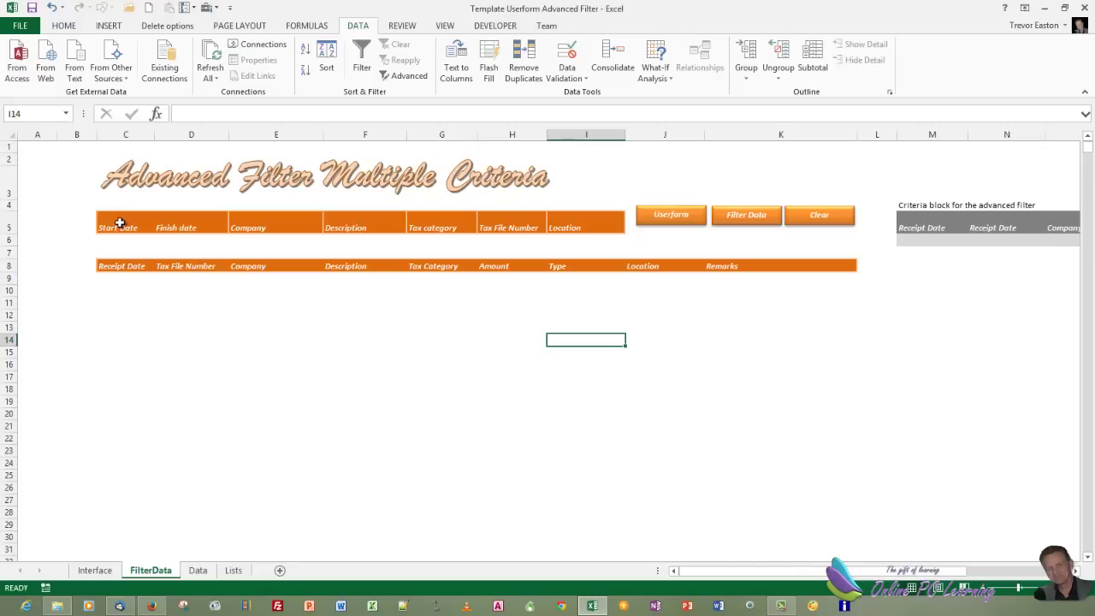
left_click_drag(760, 580, 770, 579)
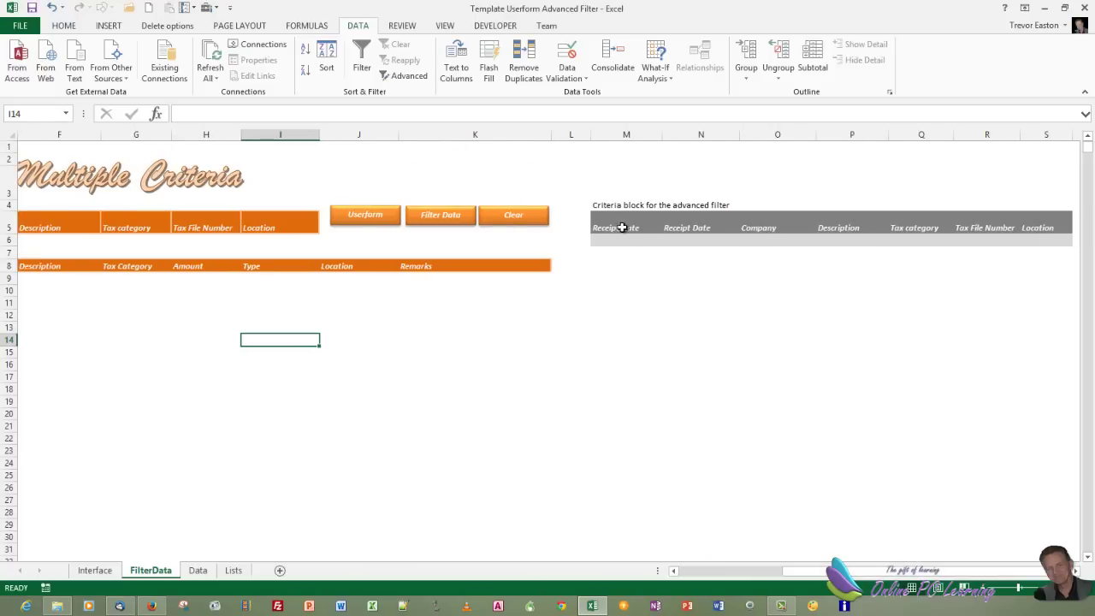
left_click_drag(611, 223, 1047, 225)
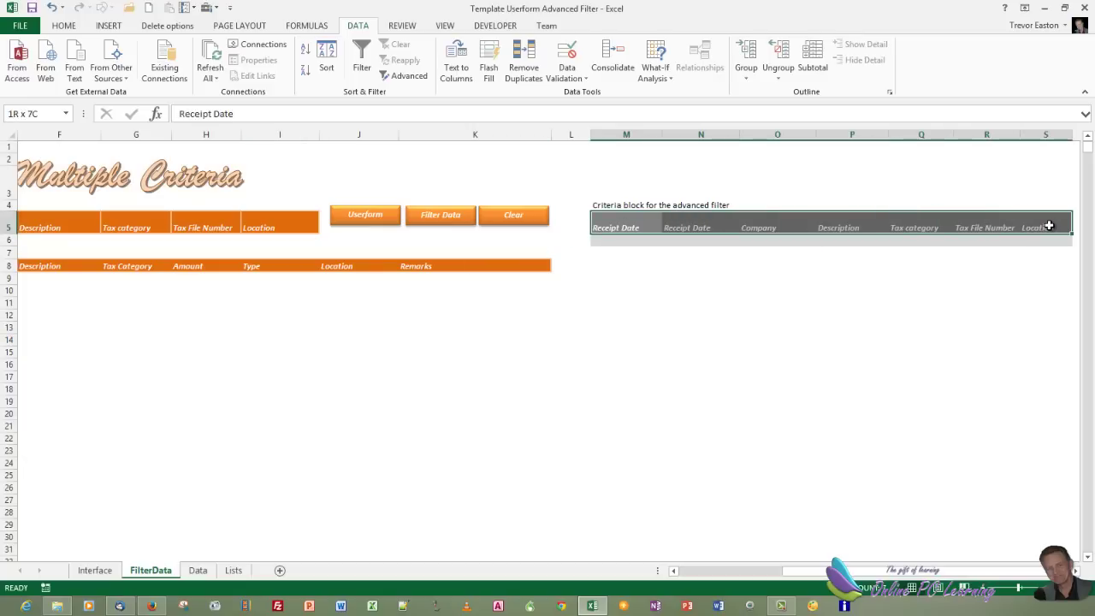
left_click(684, 570)
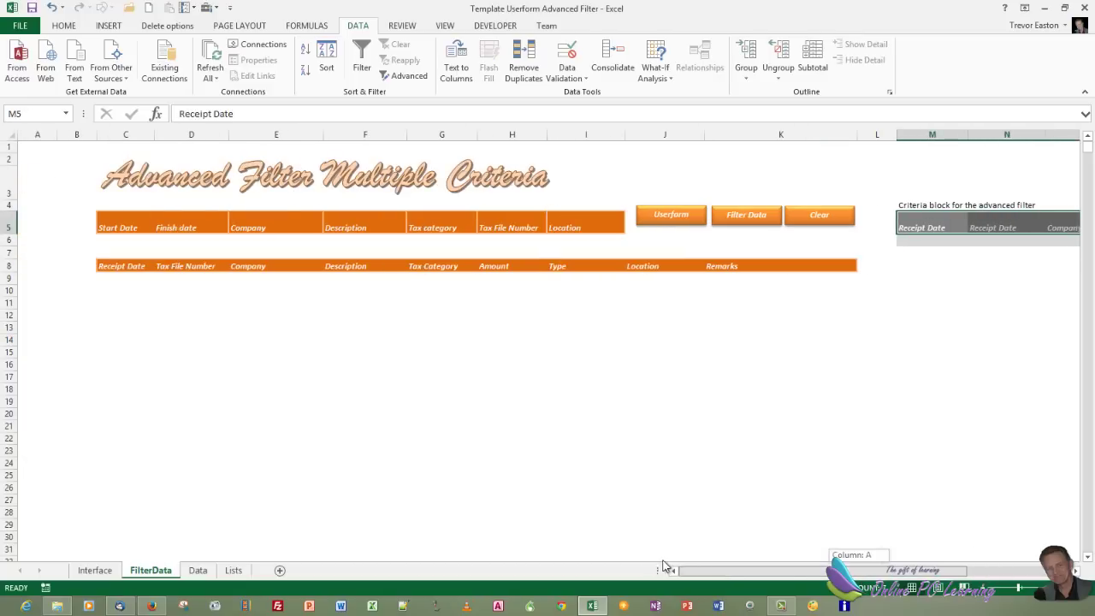
left_click_drag(115, 265, 817, 271)
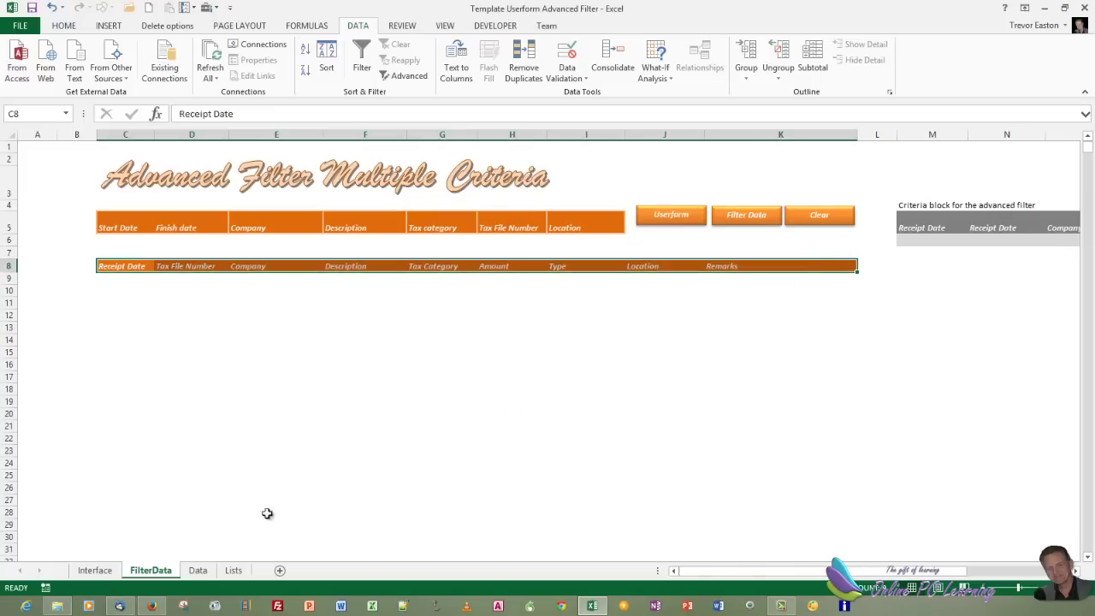
left_click(200, 571)
left_click_drag(137, 172, 893, 172)
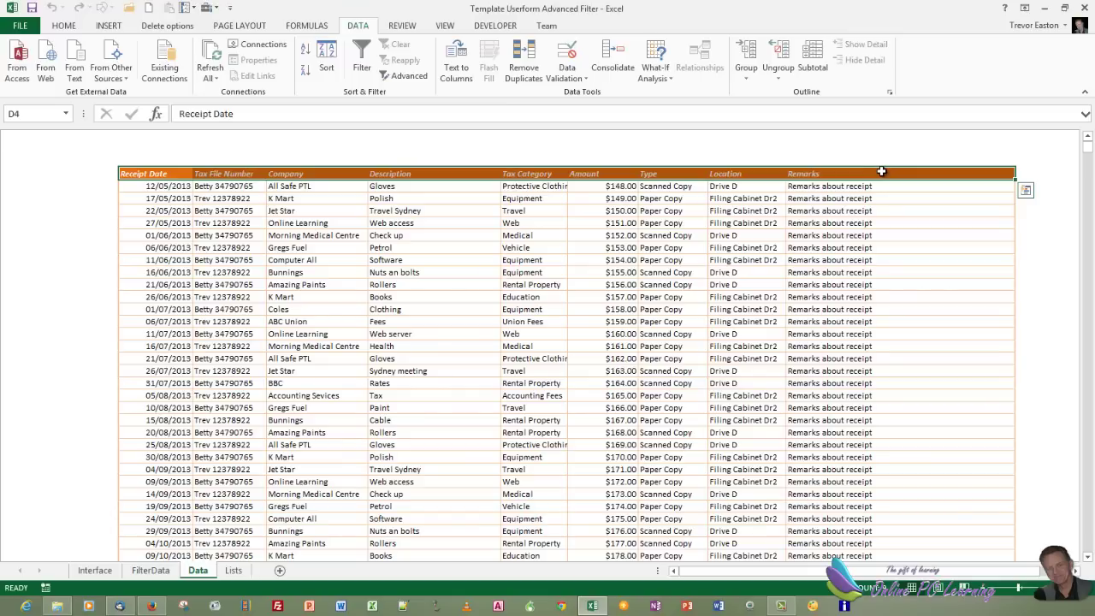
left_click(150, 570)
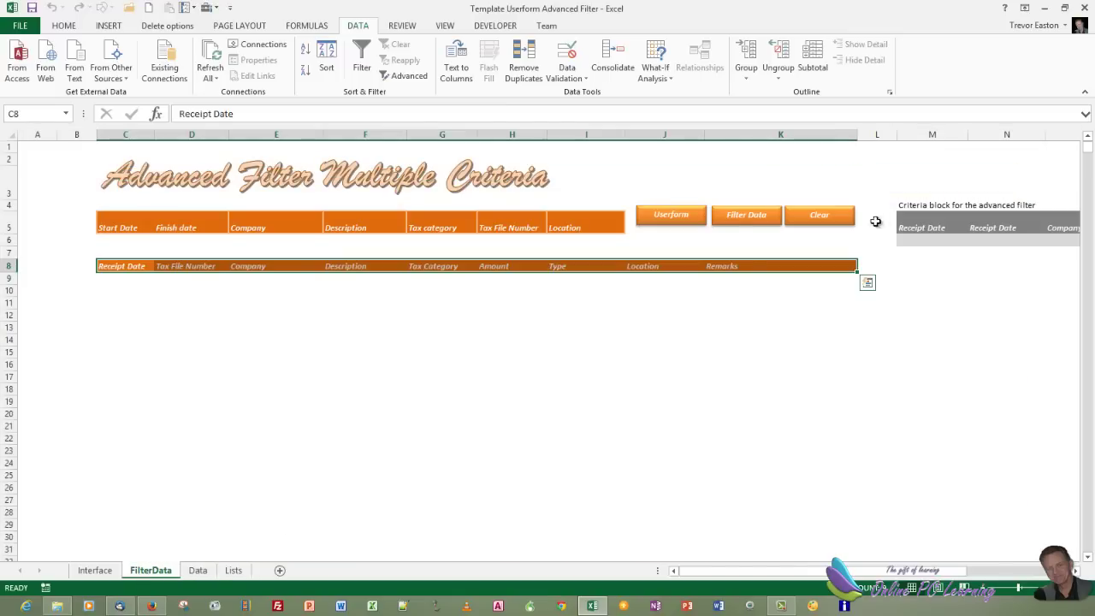
left_click(947, 220)
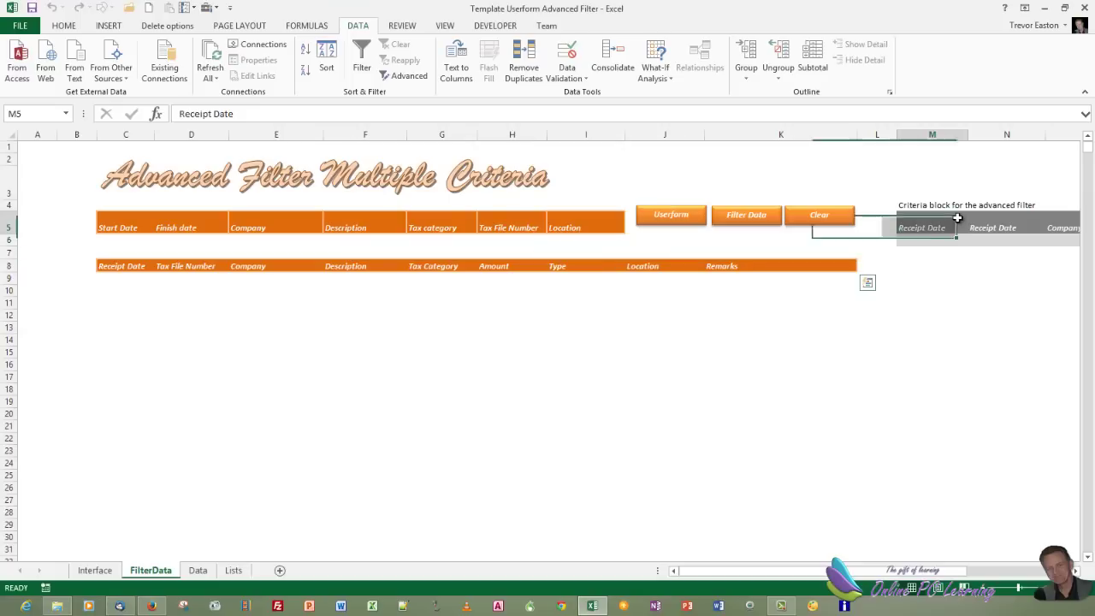
left_click(395, 270)
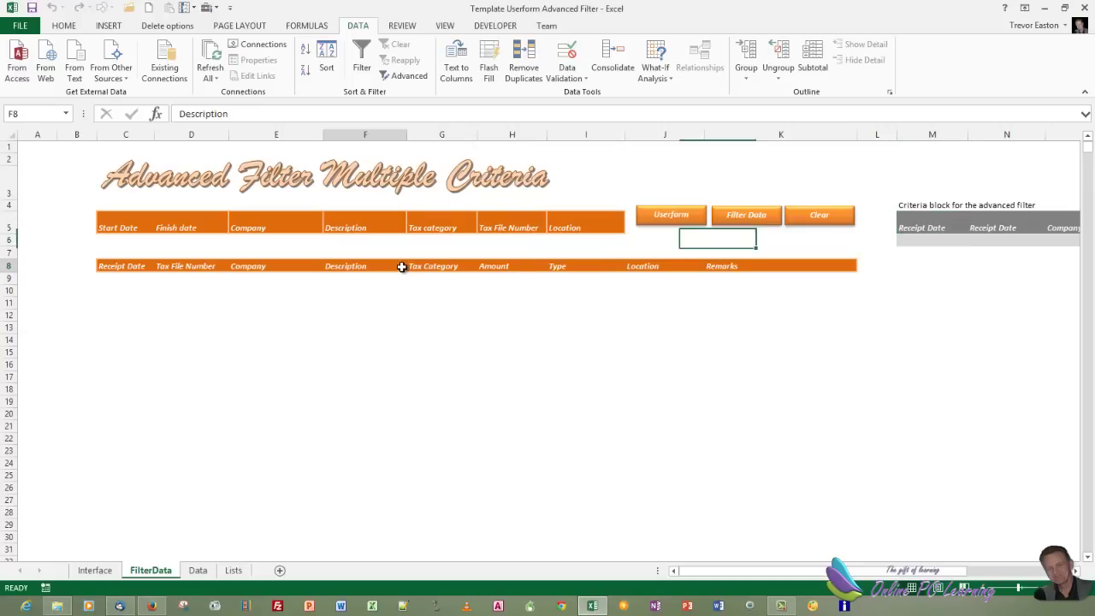
left_click(193, 571)
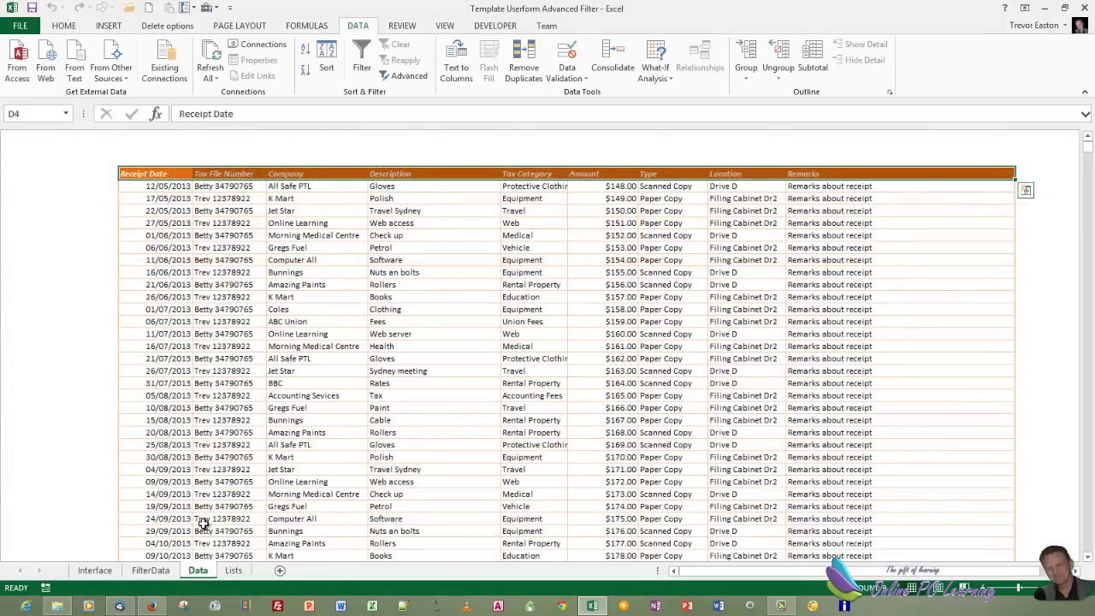
left_click(151, 570)
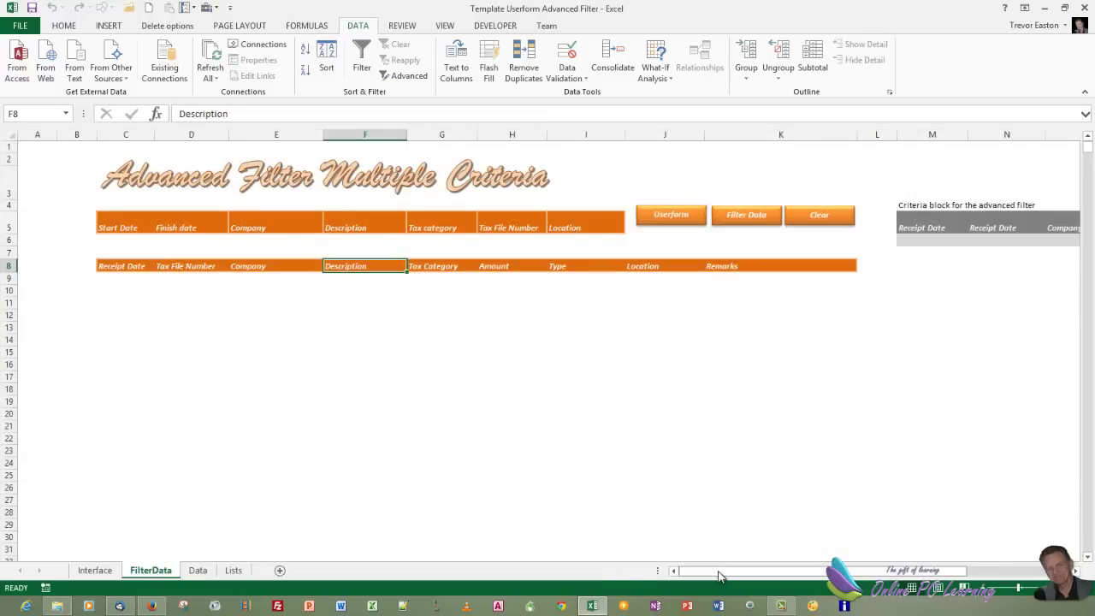
mouse_move(719, 578)
left_mouse_down()
mouse_move(748, 578)
mouse_move(722, 578)
left_mouse_up()
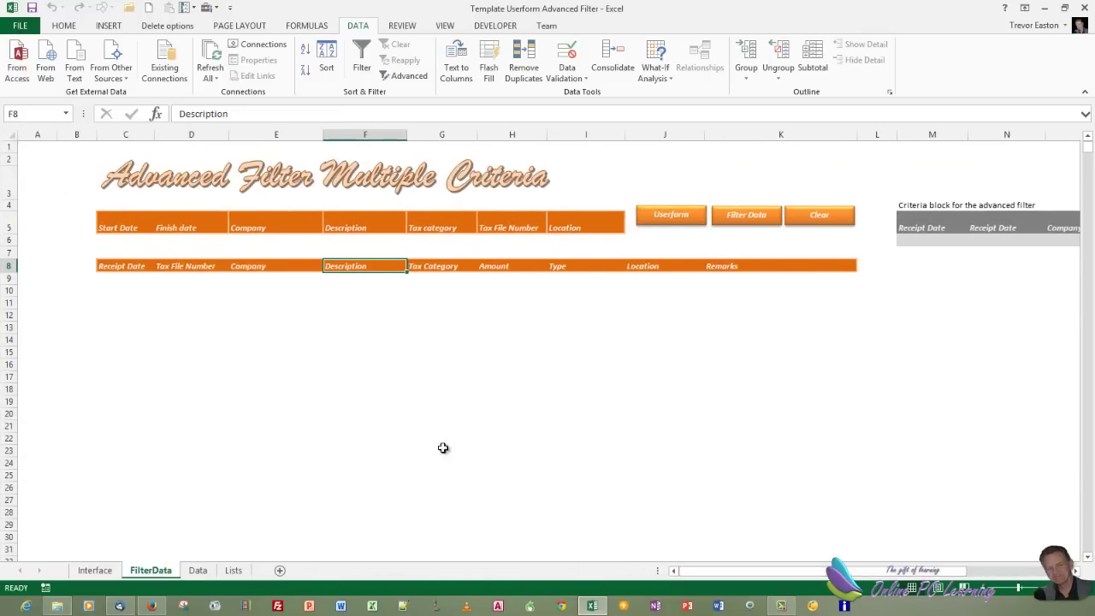
left_click(129, 239)
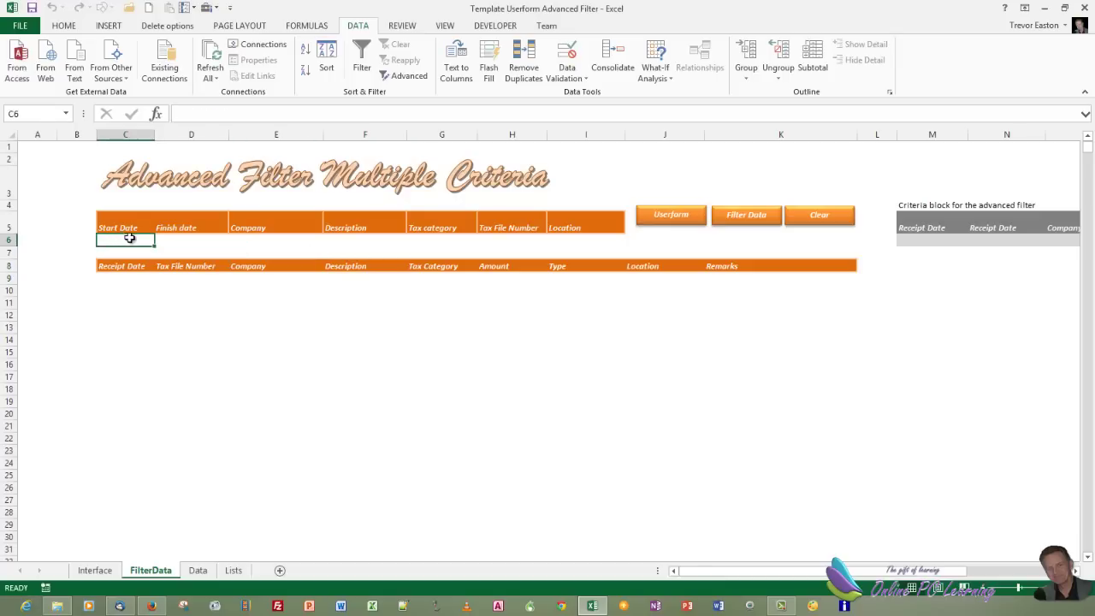
left_click(196, 239)
left_click_drag(697, 572, 1006, 531)
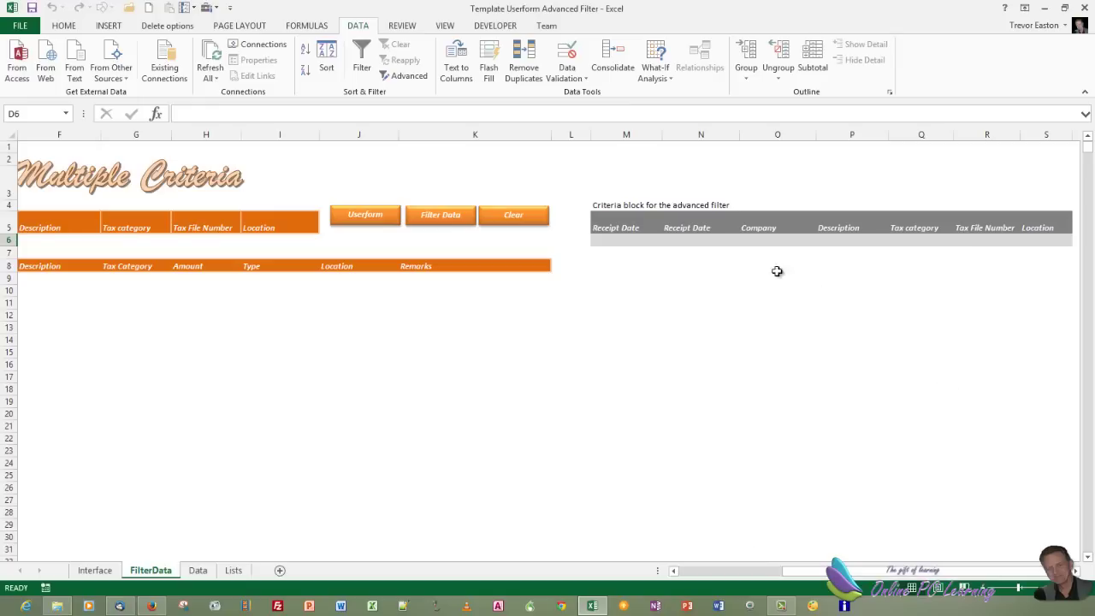
left_click(632, 242)
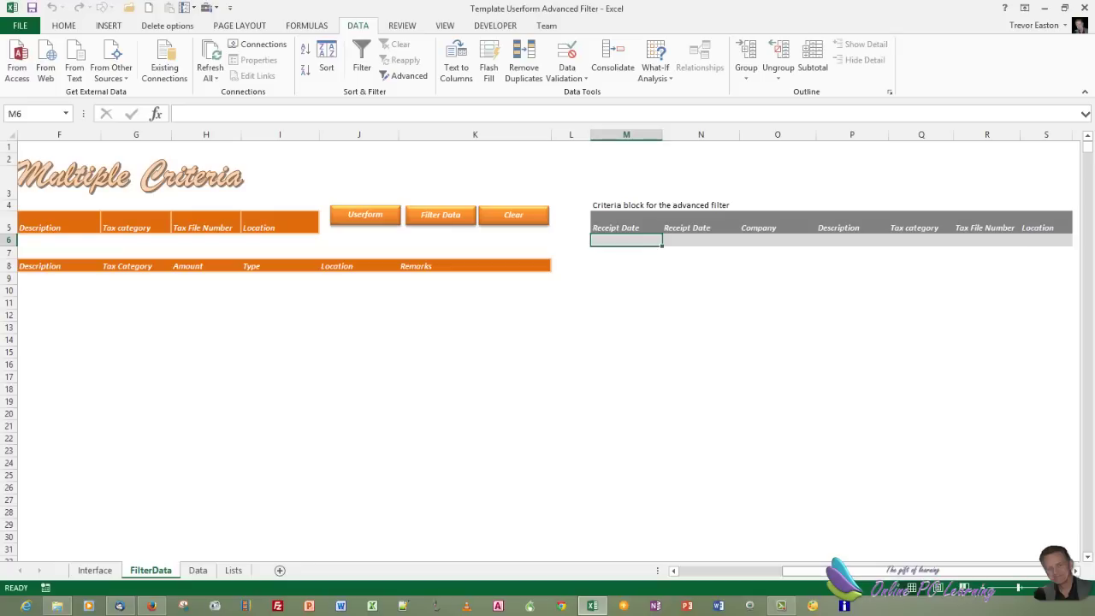
left_click_drag(855, 571, 360, 300)
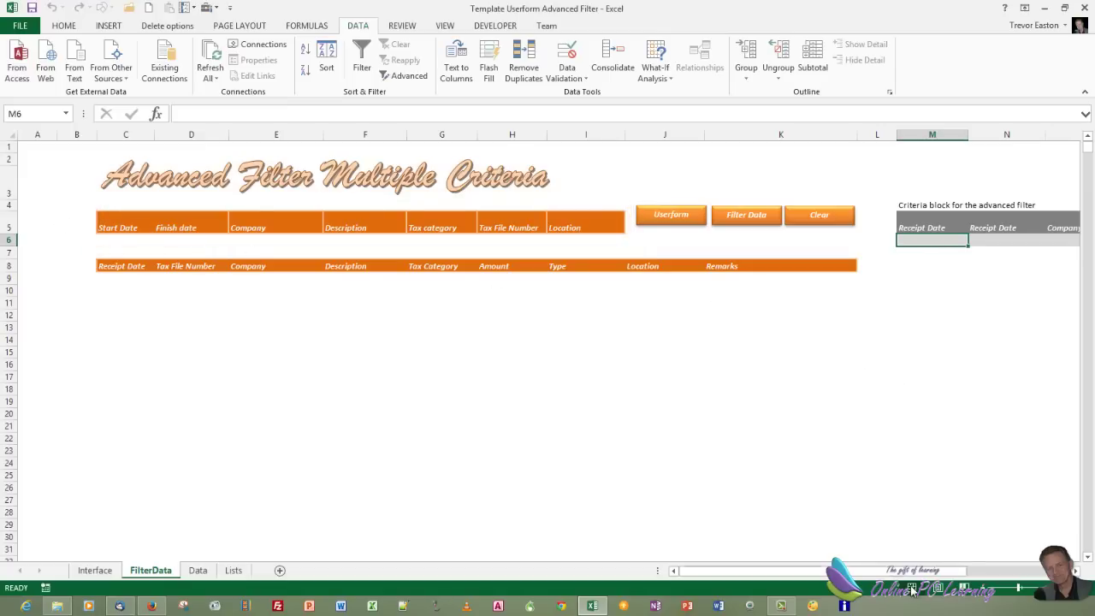
left_click_drag(947, 569, 1014, 567)
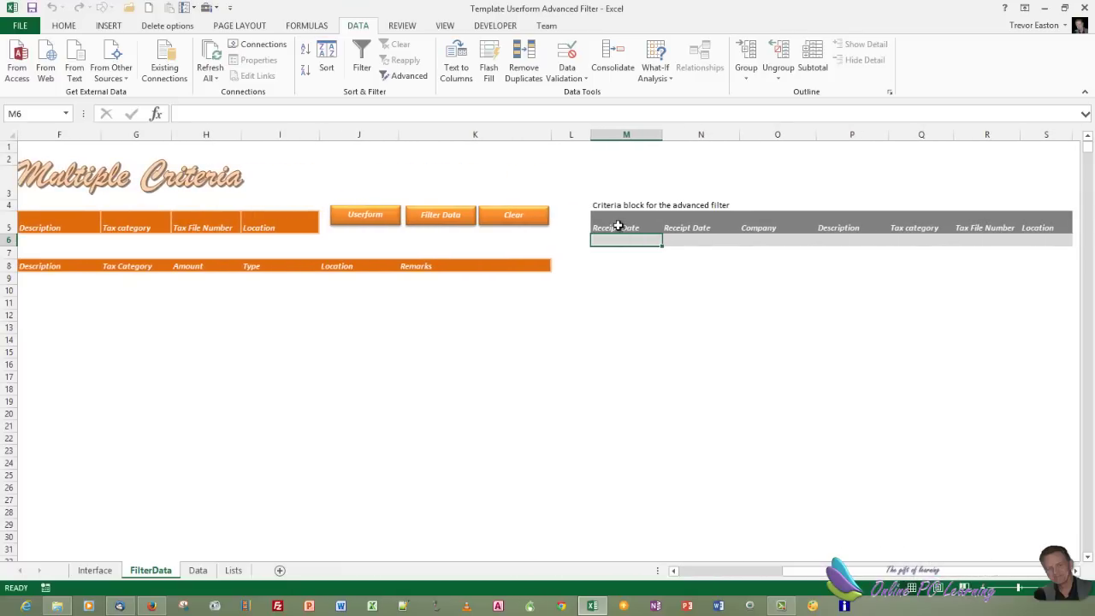
- Enter =IF(C6="",">1",C6) in the Receipt Date criteria cell M6
left_click(233, 106)
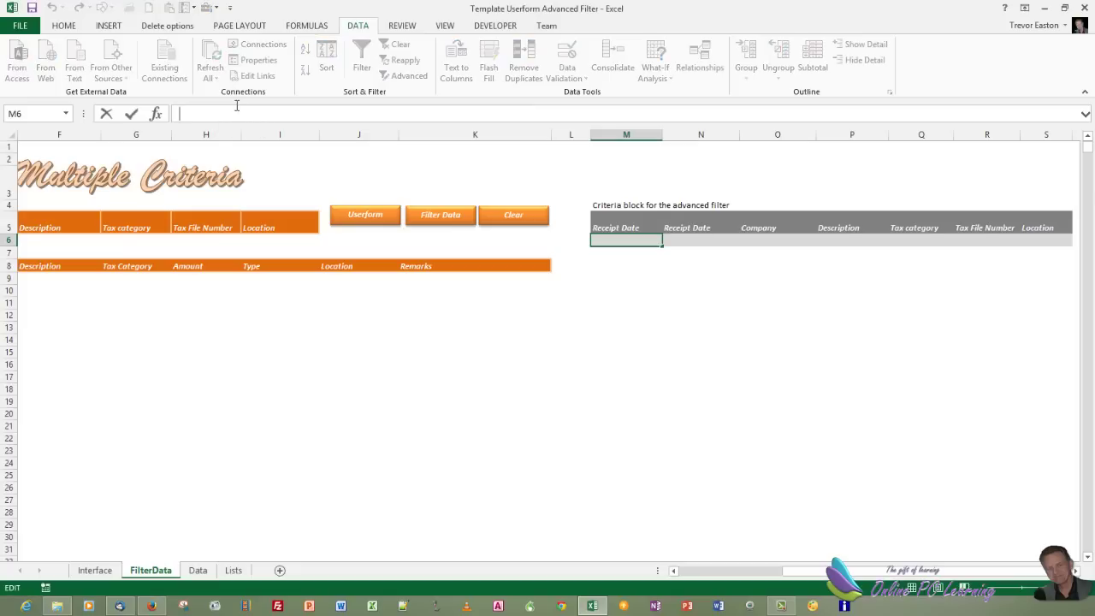
type("=")
type("if(")
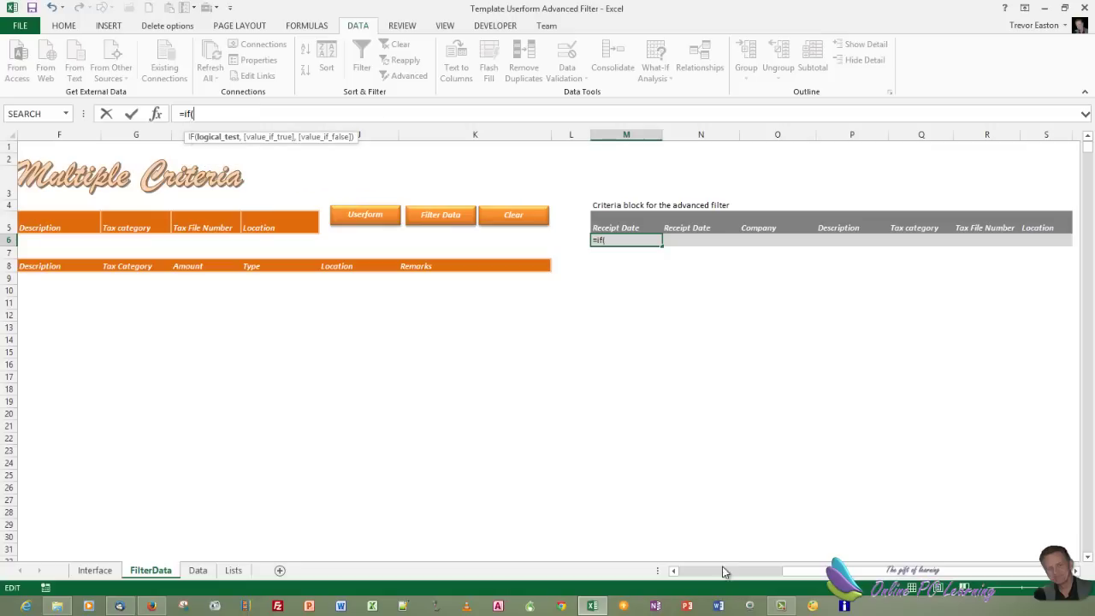
left_click_drag(821, 571, 741, 575)
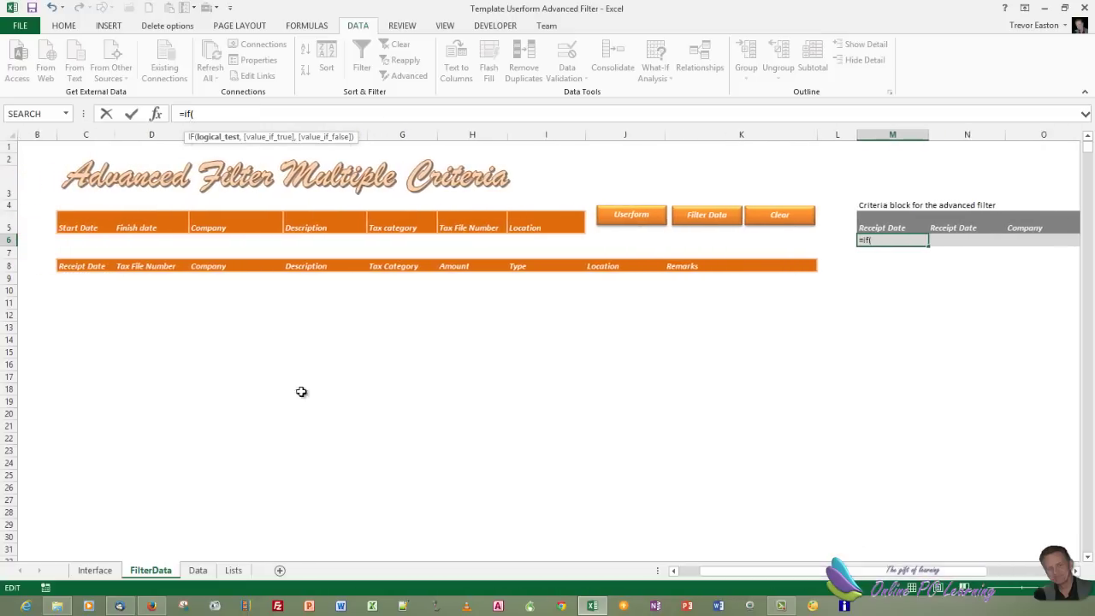
left_click(92, 239)
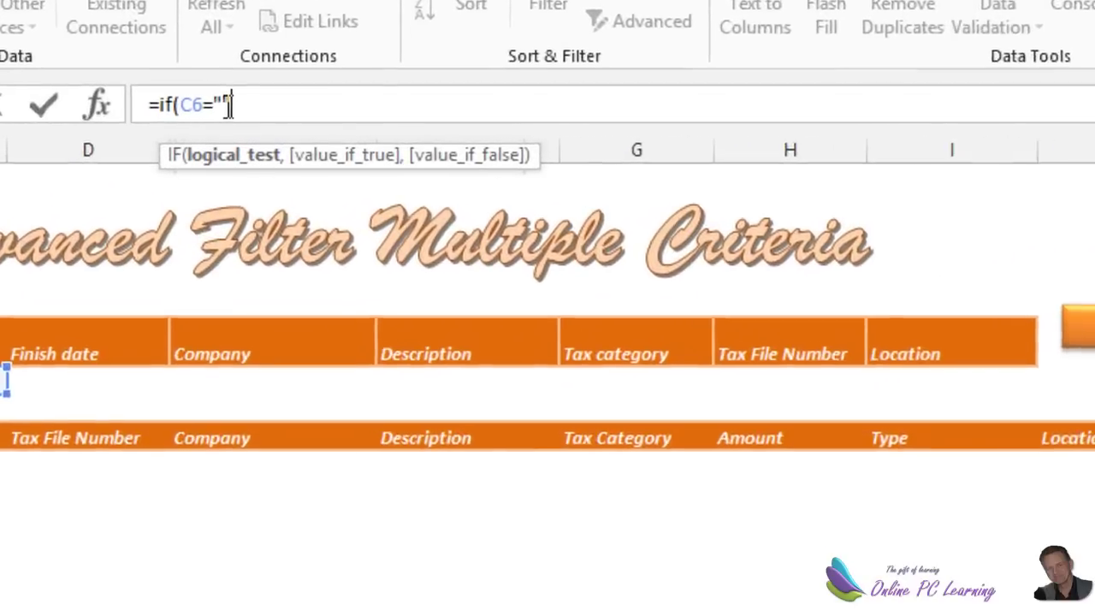
type(",")
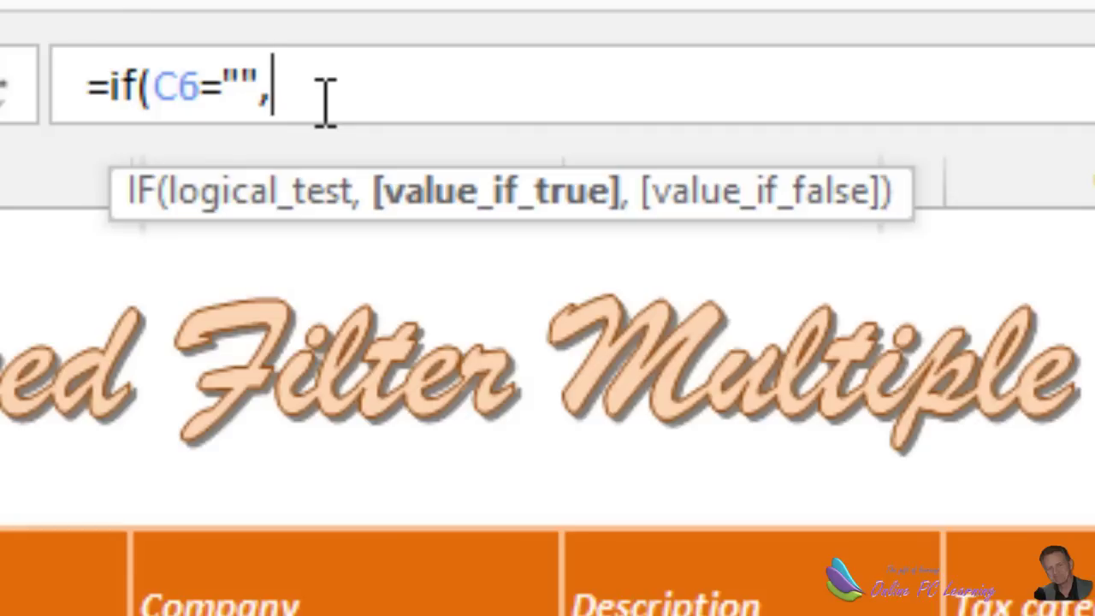
type("\".")
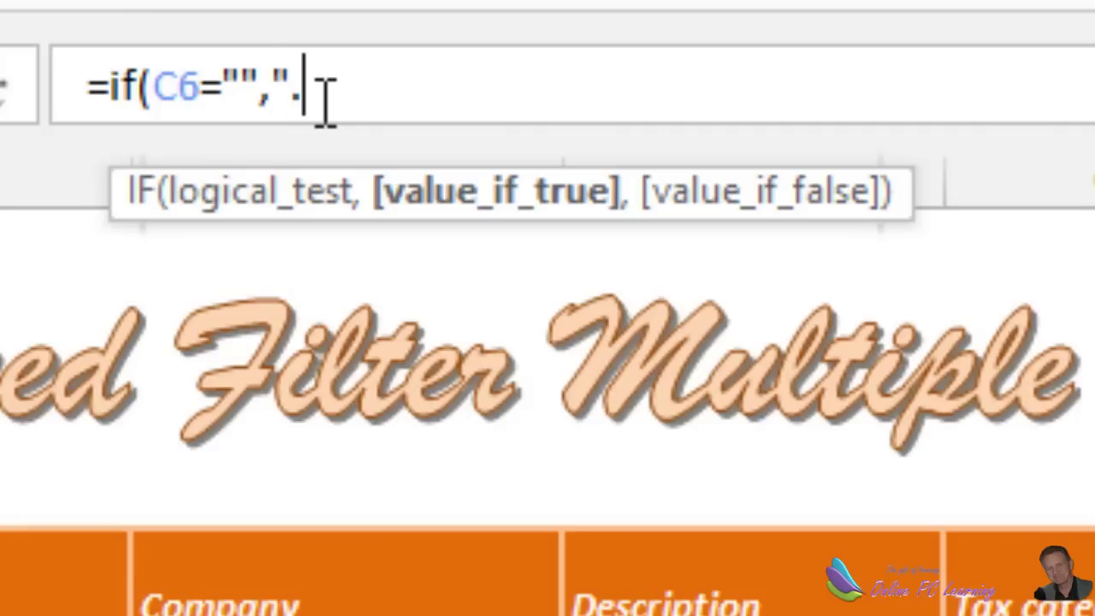
key("BackSpace")
type(">1\"")
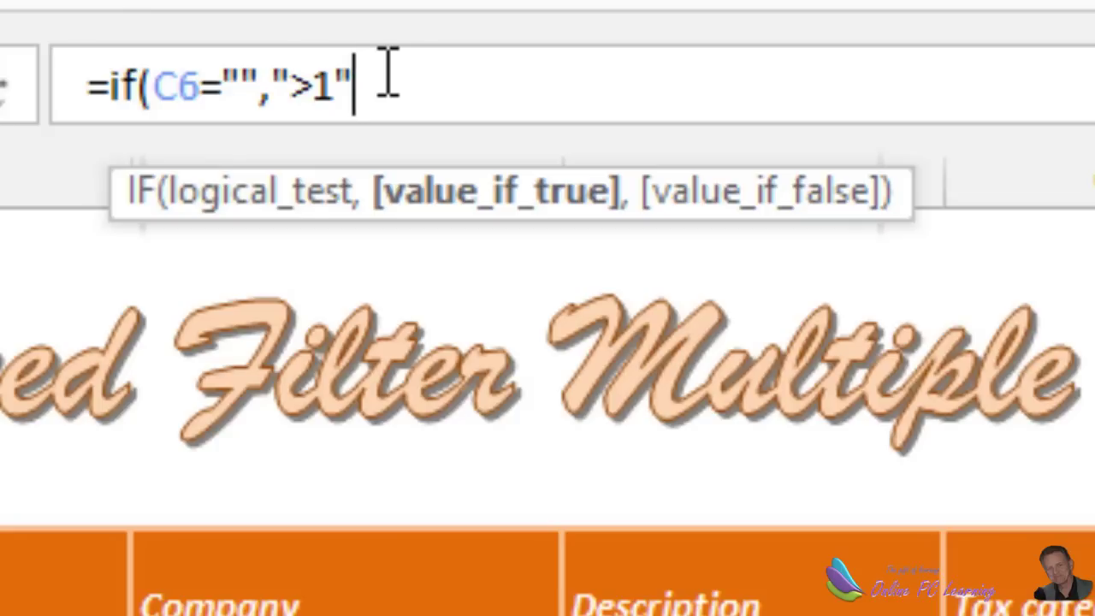
type(",")
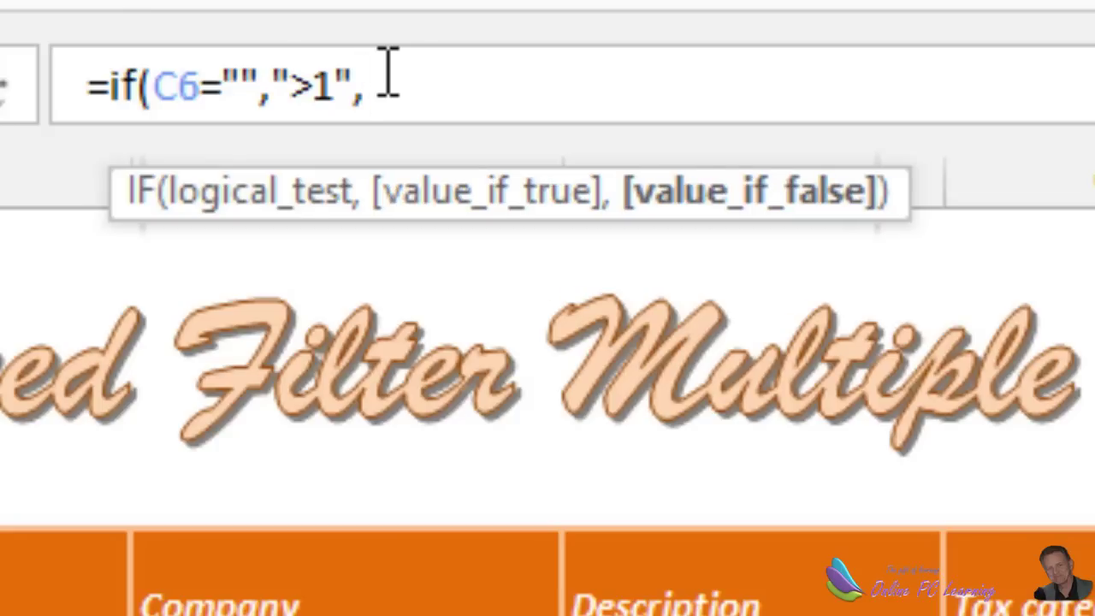
type("C6")
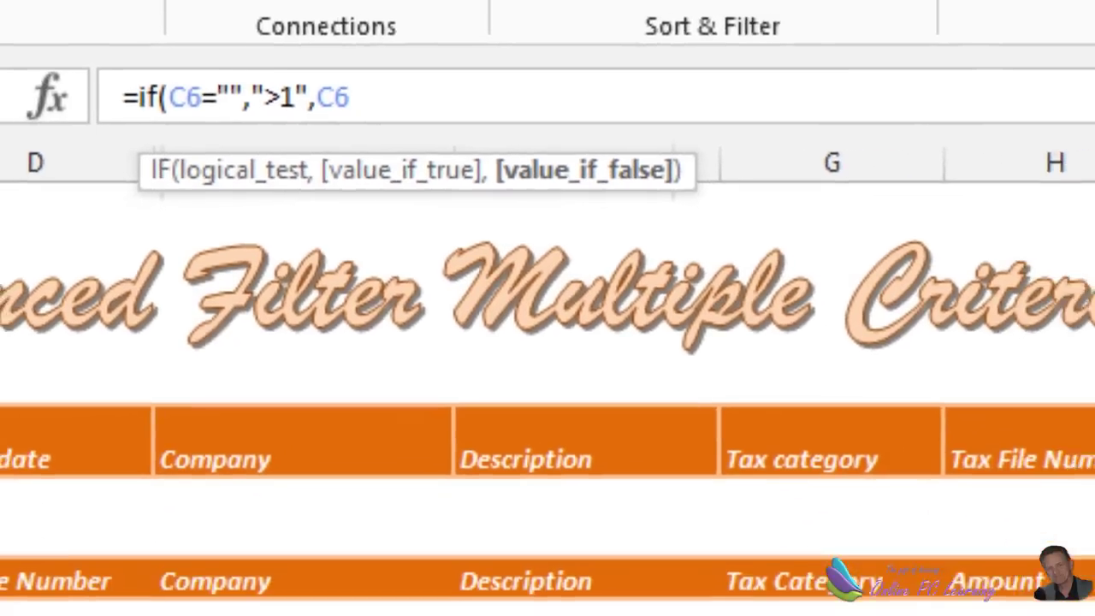
type(")")
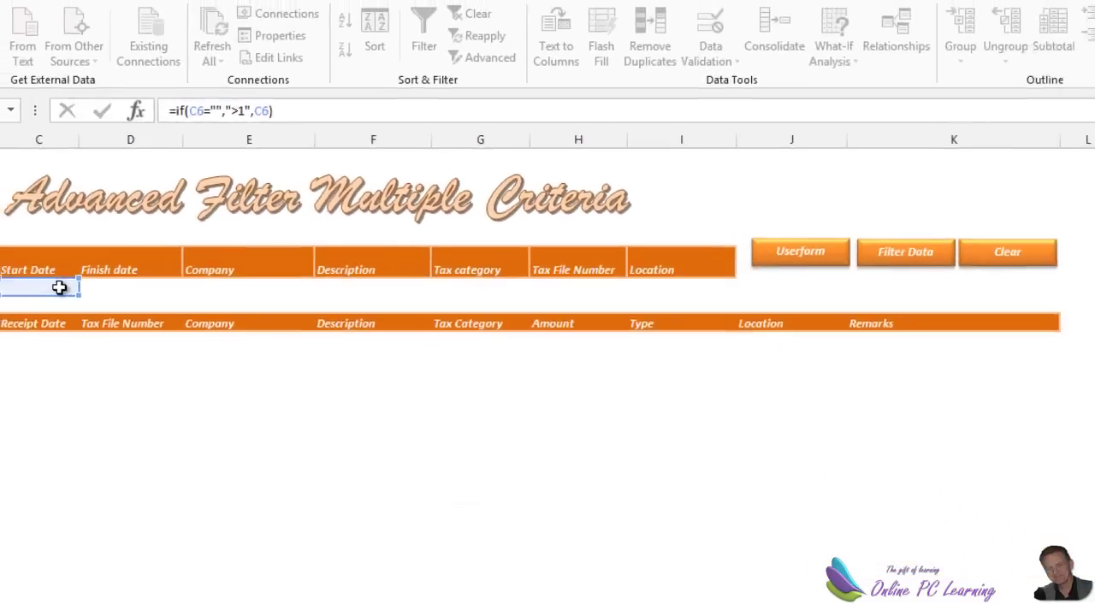
key("Return")
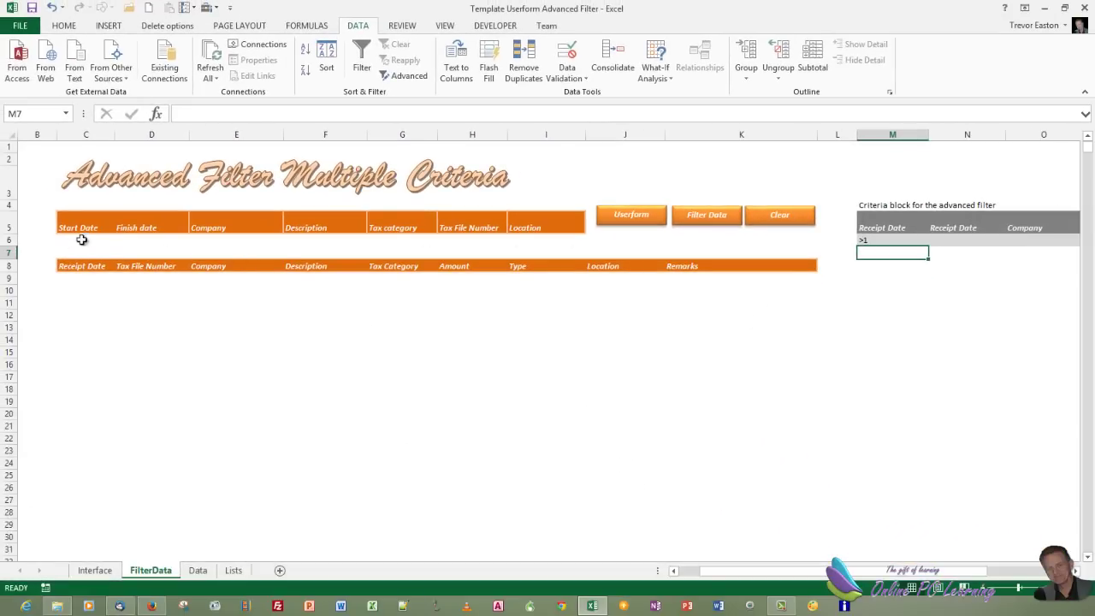
left_click(876, 238)
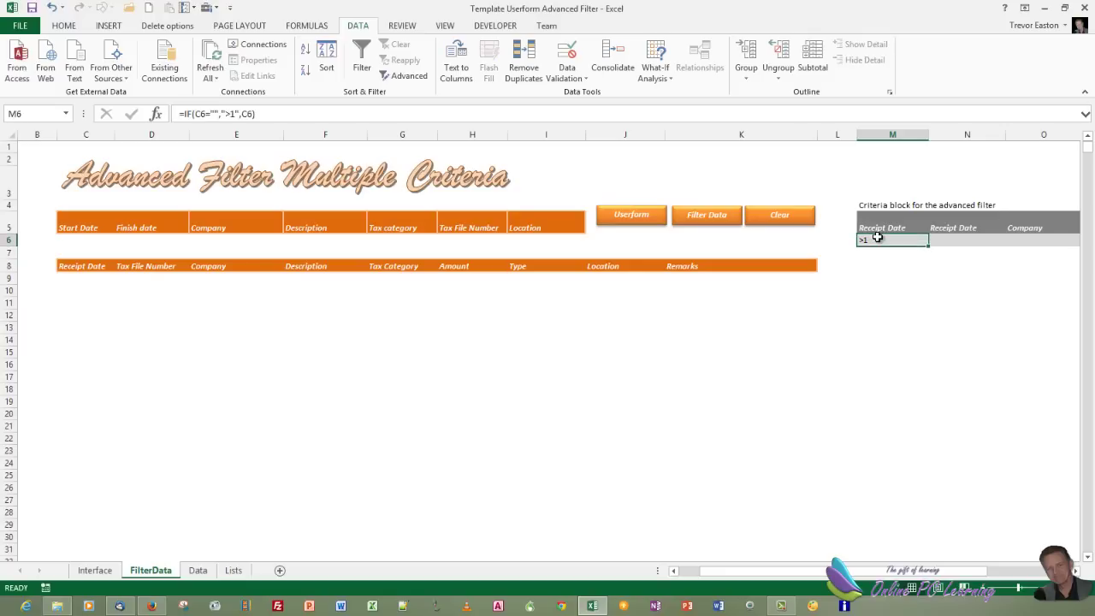
left_click(84, 240)
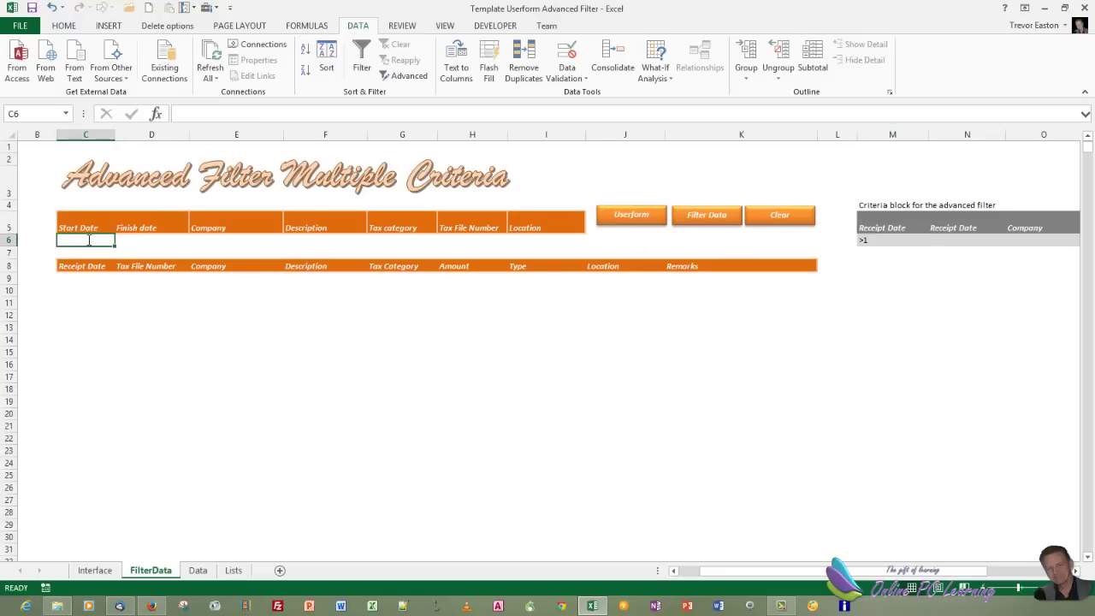
type("1/12/1")
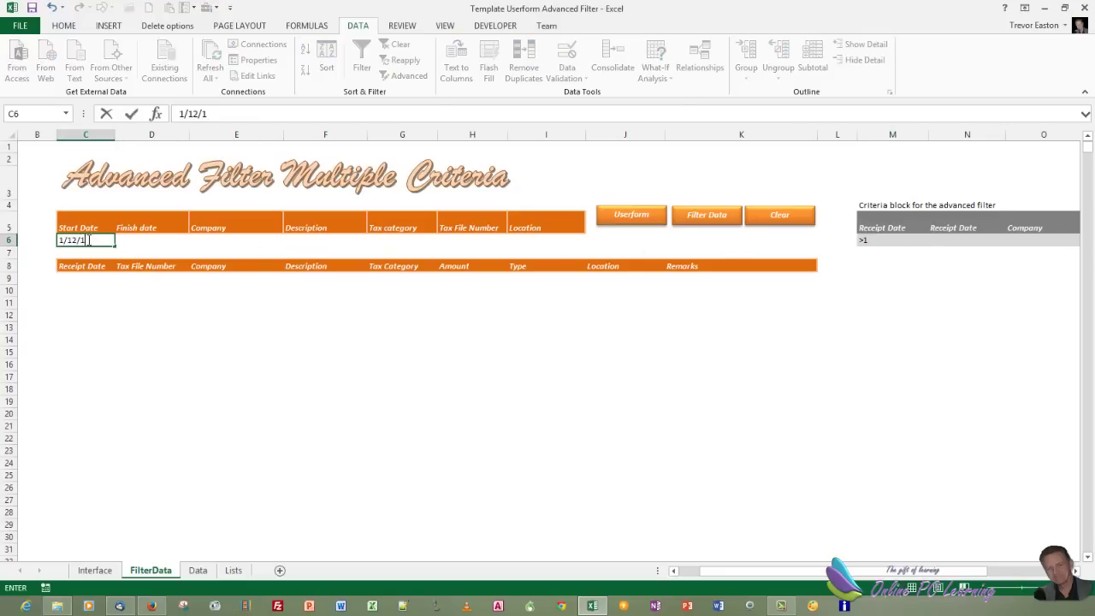
type("4")
left_click(559, 411)
left_click(913, 238)
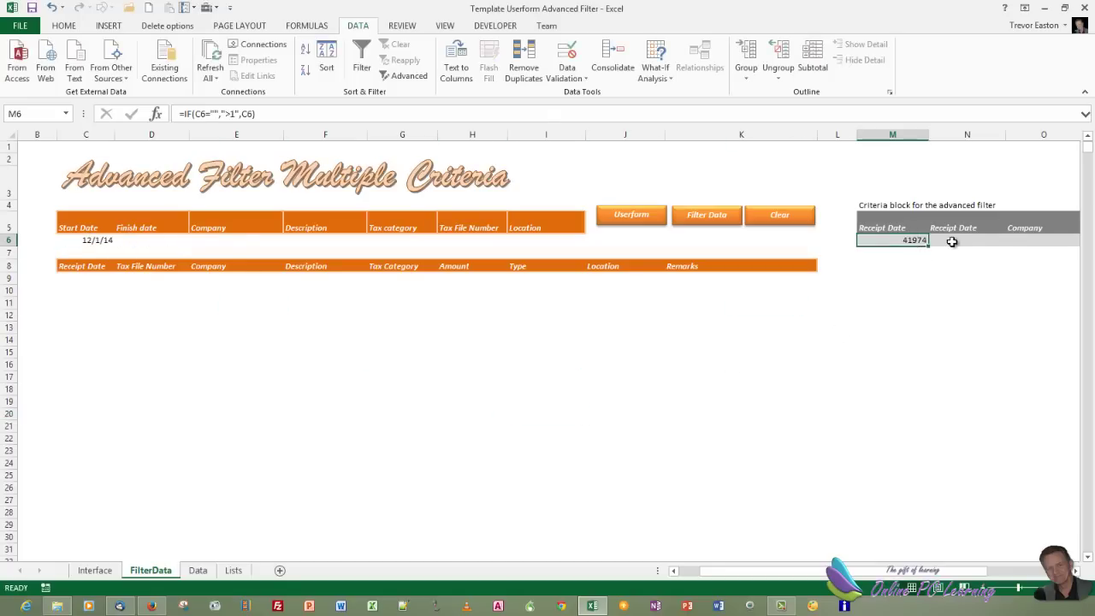
key("ctrl+z")
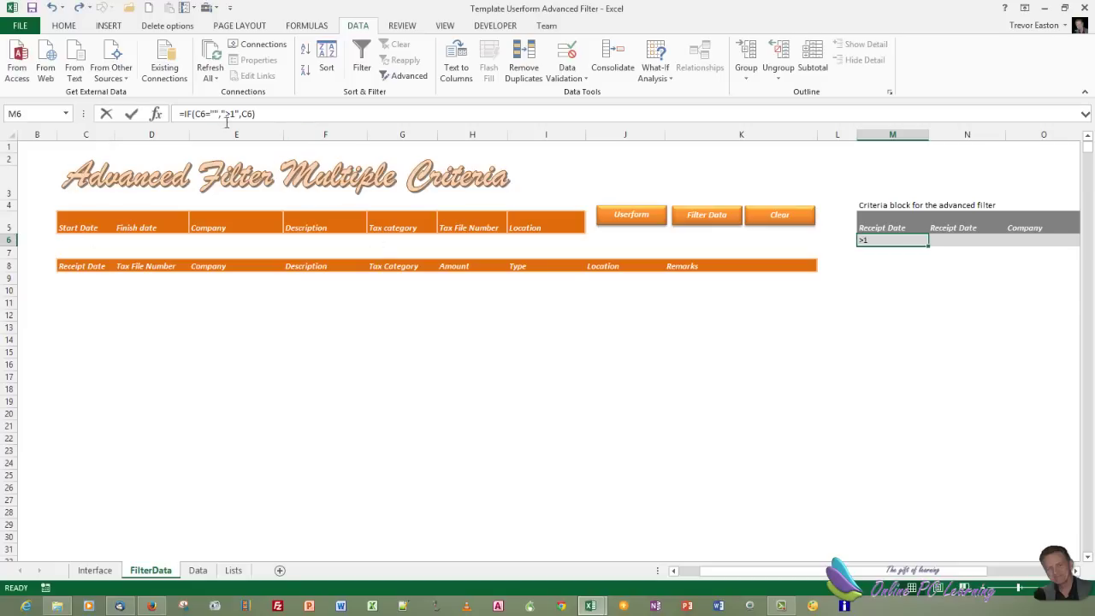
- Change M6's formula to =IF(C6="",">1",">=" &C6)
left_click(239, 113)
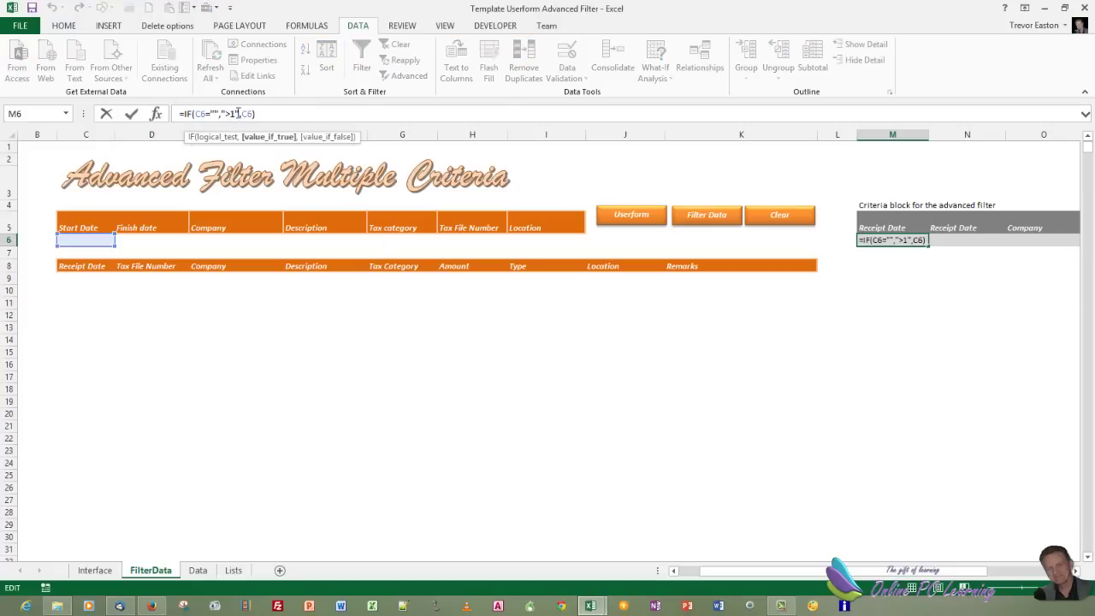
double_click(249, 113)
type("\"")
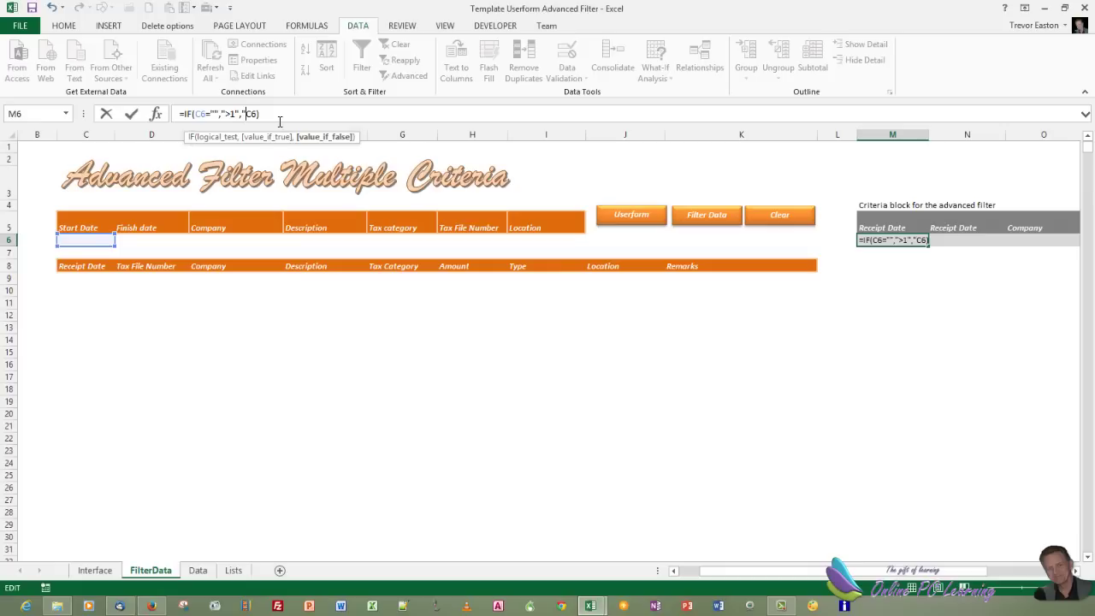
type(">")
type("&")
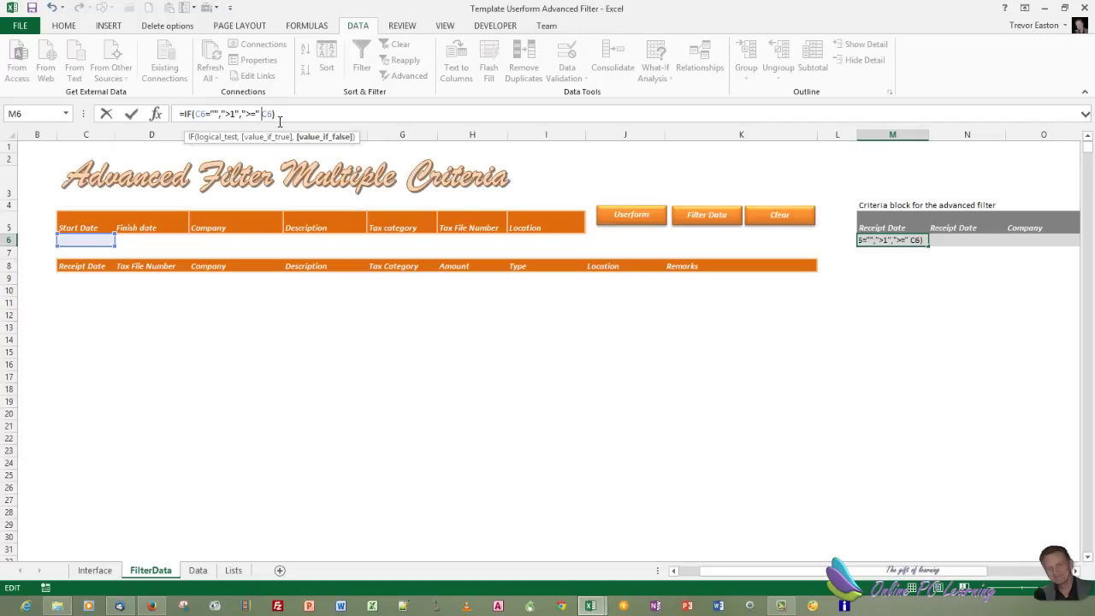
type("&")
key("Return")
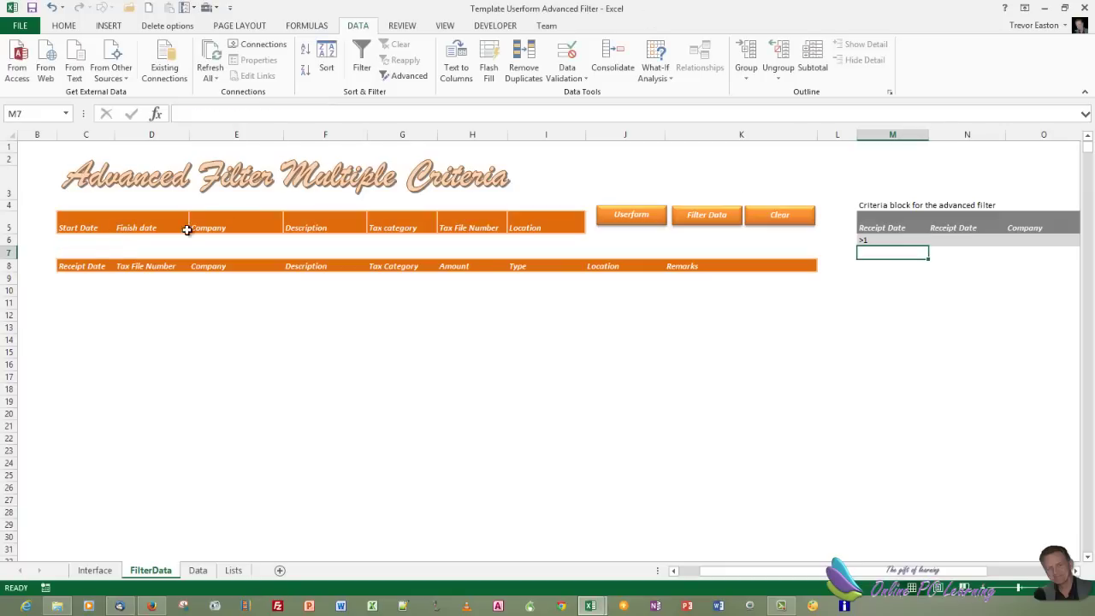
- Enter the start date 12/1/14 in C6 and check the resulting M6 criterion
left_click(96, 240)
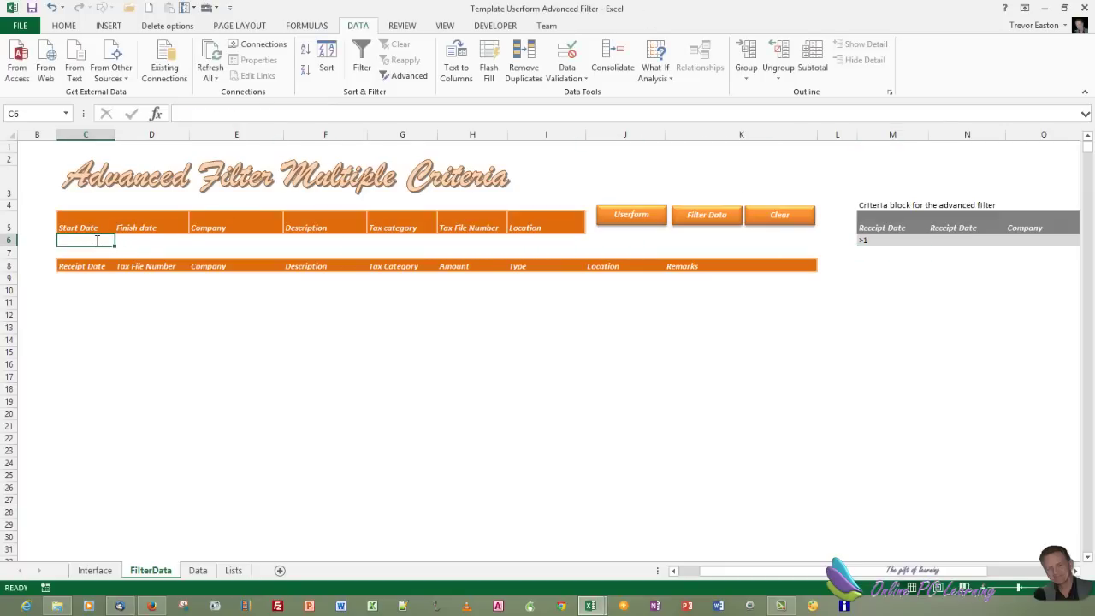
type("12/1/1")
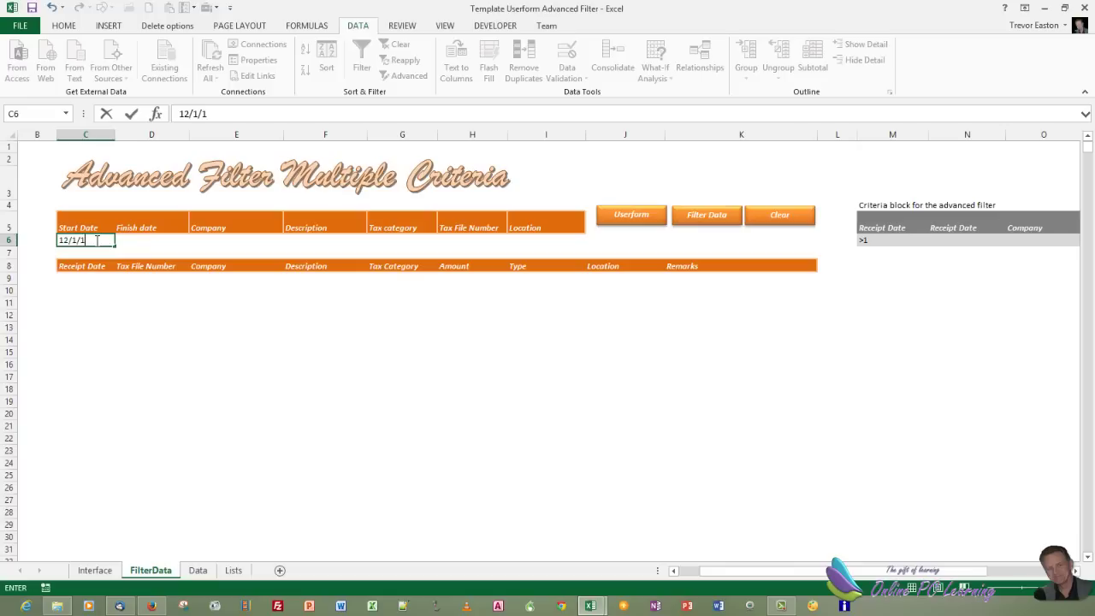
type("4")
left_click(248, 240)
left_click(889, 241)
- Set N6 to =IF(D6="","<60000","<" &D6) and enter 60000 in spare cell J2
double_click(967, 240)
type("=IF(D6=\"\",\"<60000\",\"<\" &D6)")
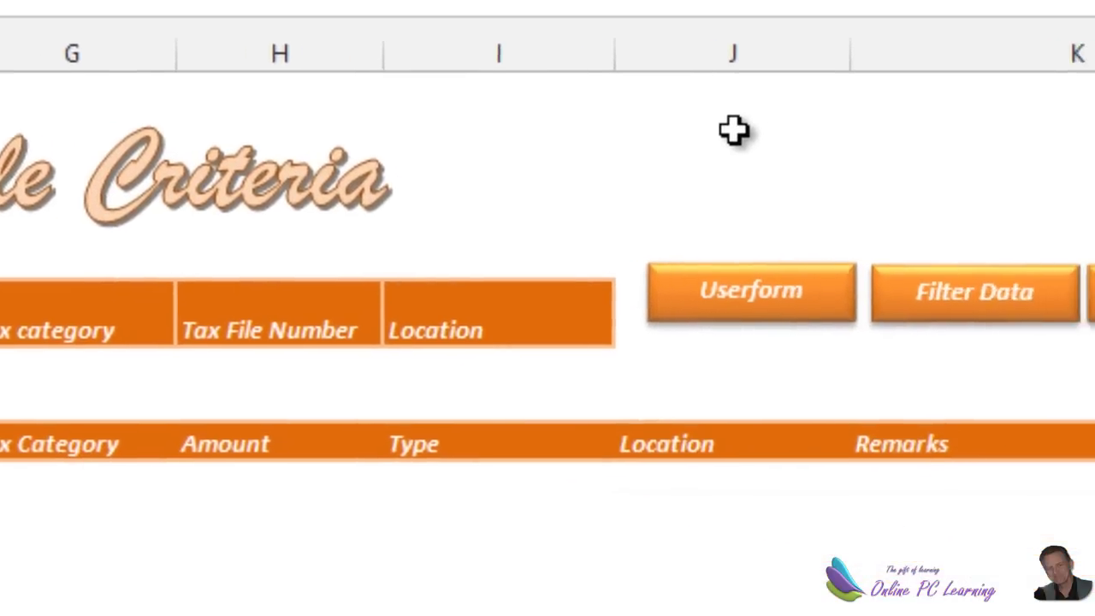
left_click(1078, 191)
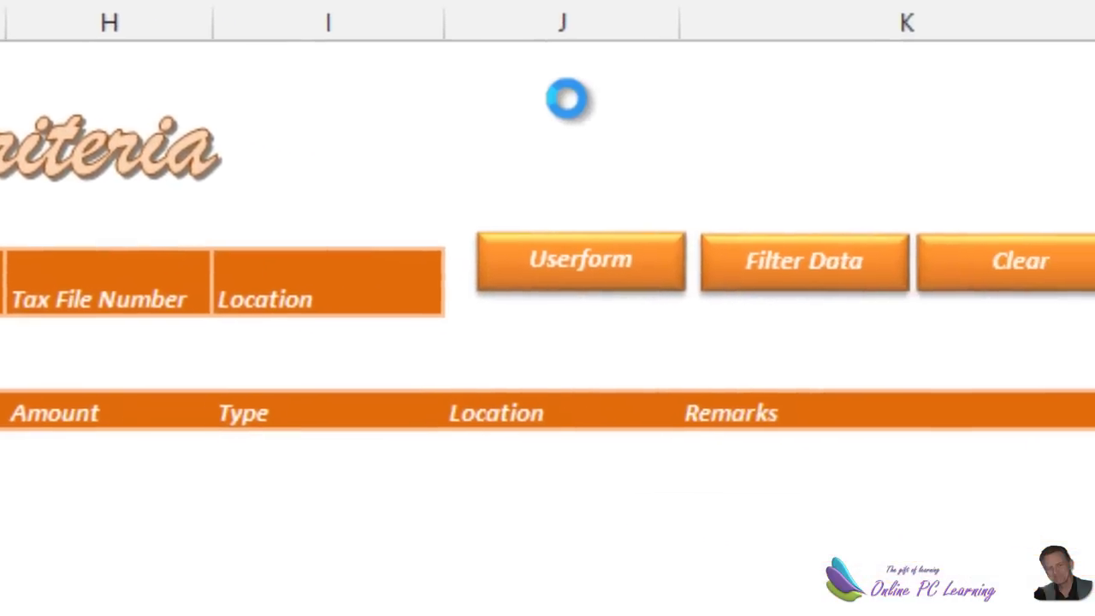
type("6")
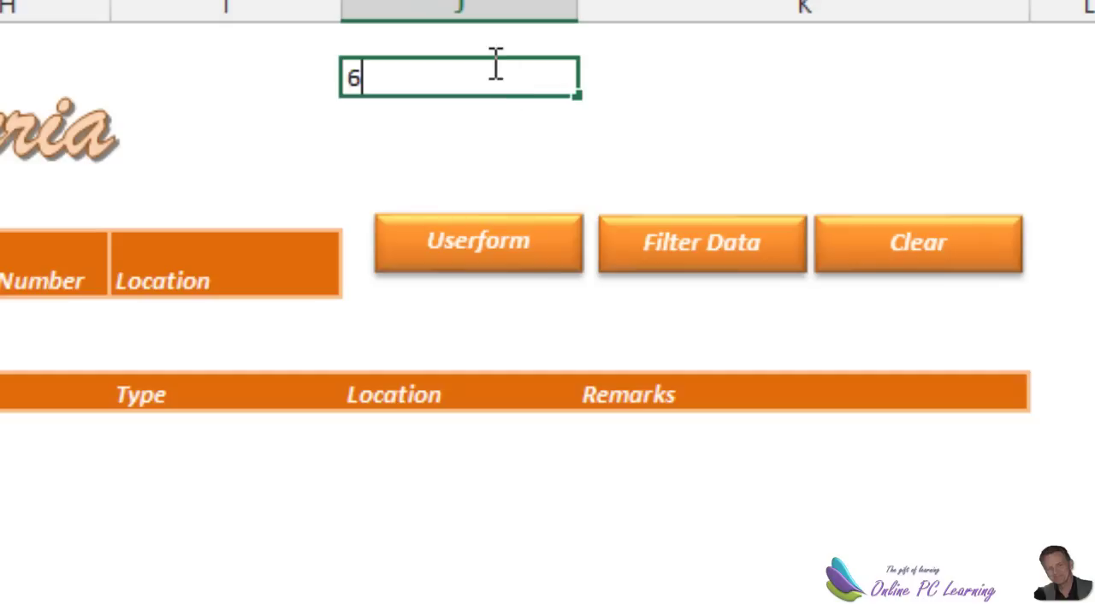
type("0000")
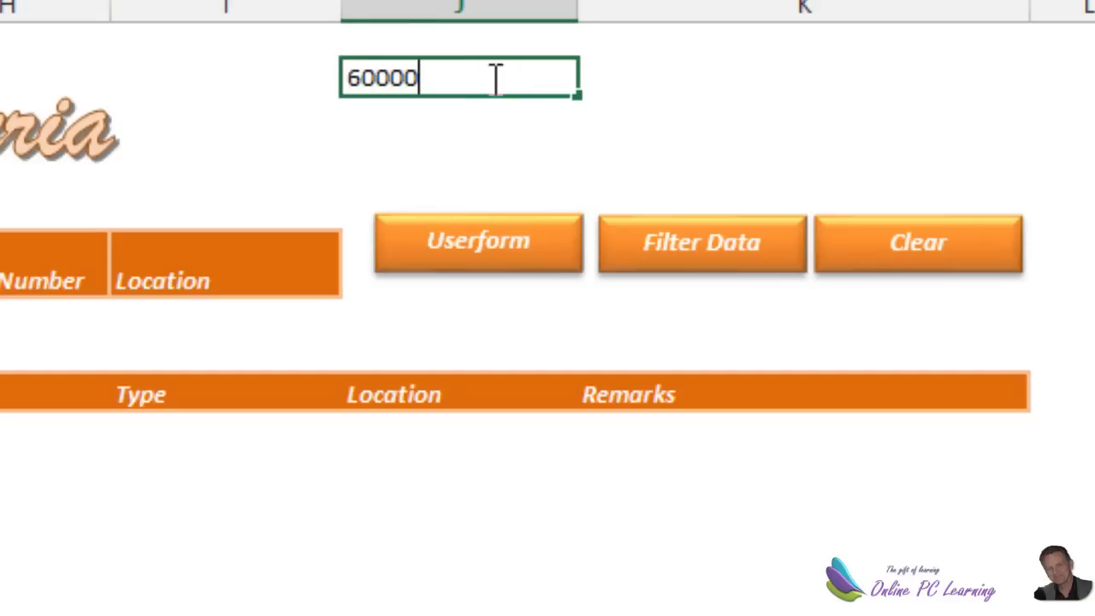
left_click(689, 126)
- Format the 60000 cell J2 as a date, displaying 08/04/2064
left_click(496, 70)
right_click(496, 70)
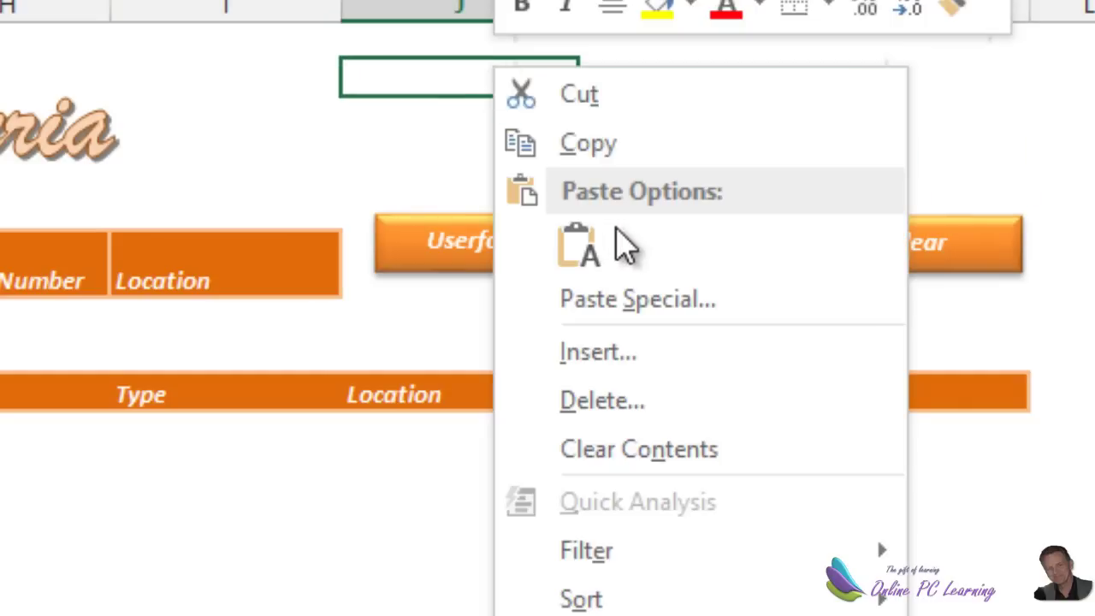
left_click(599, 615)
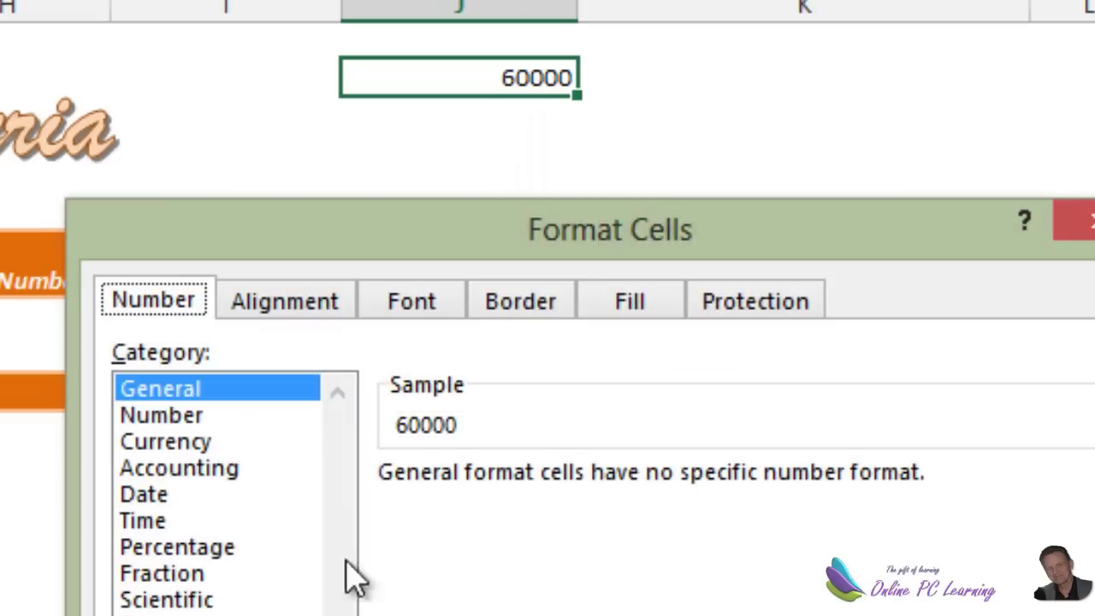
left_click(188, 494)
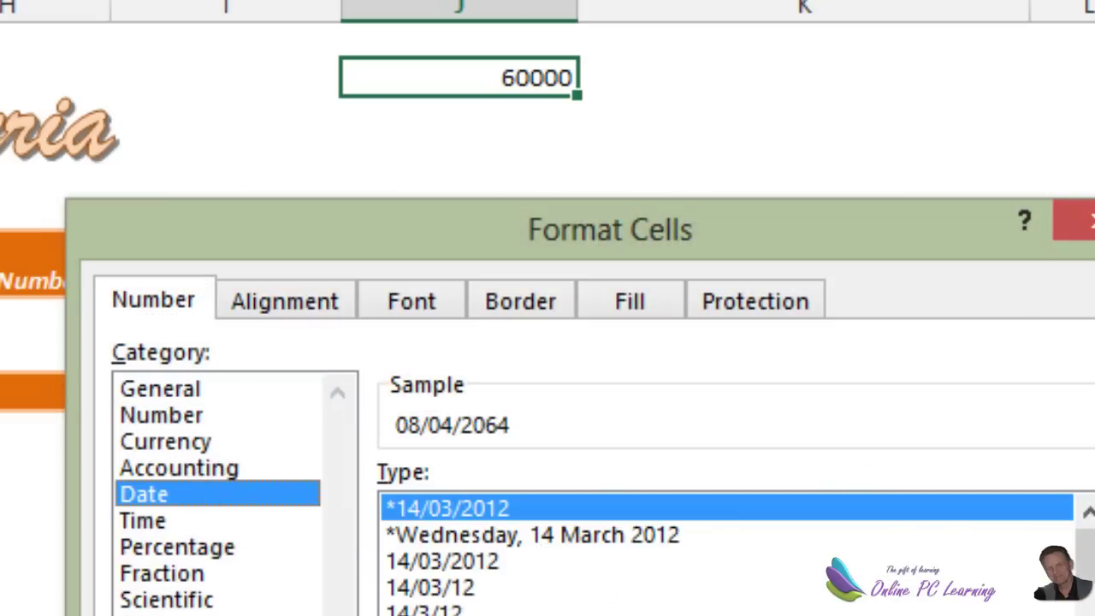
key("Return")
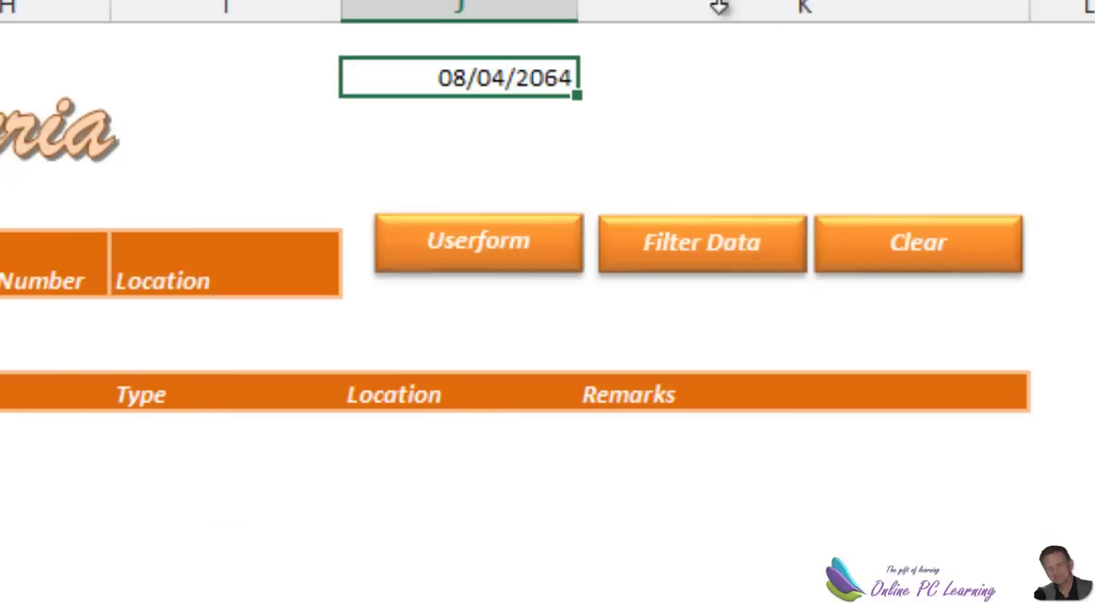
left_click(686, 124)
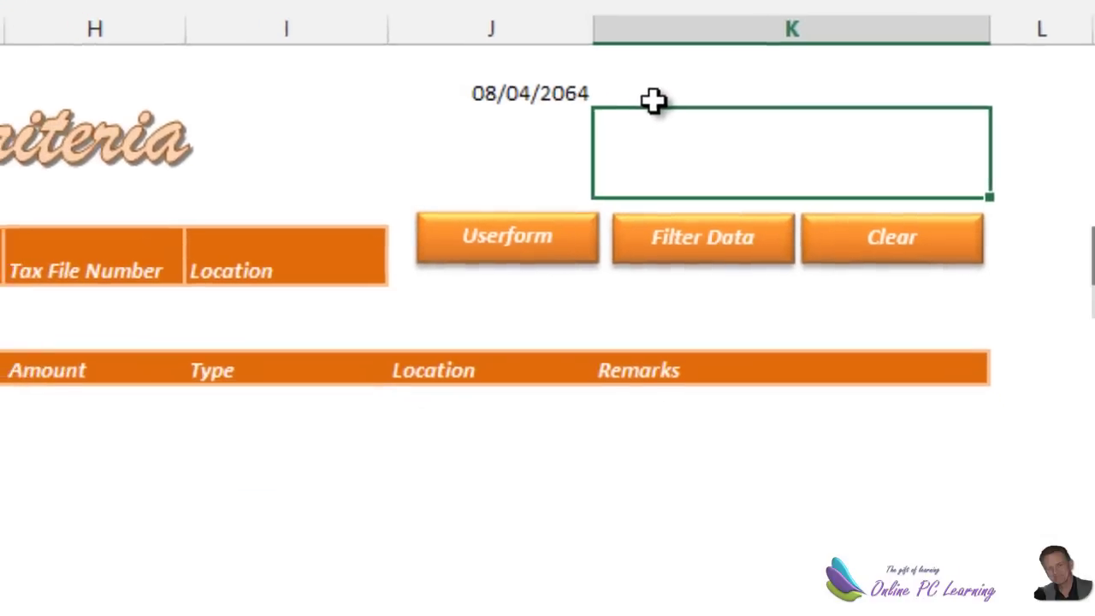
left_click(530, 121)
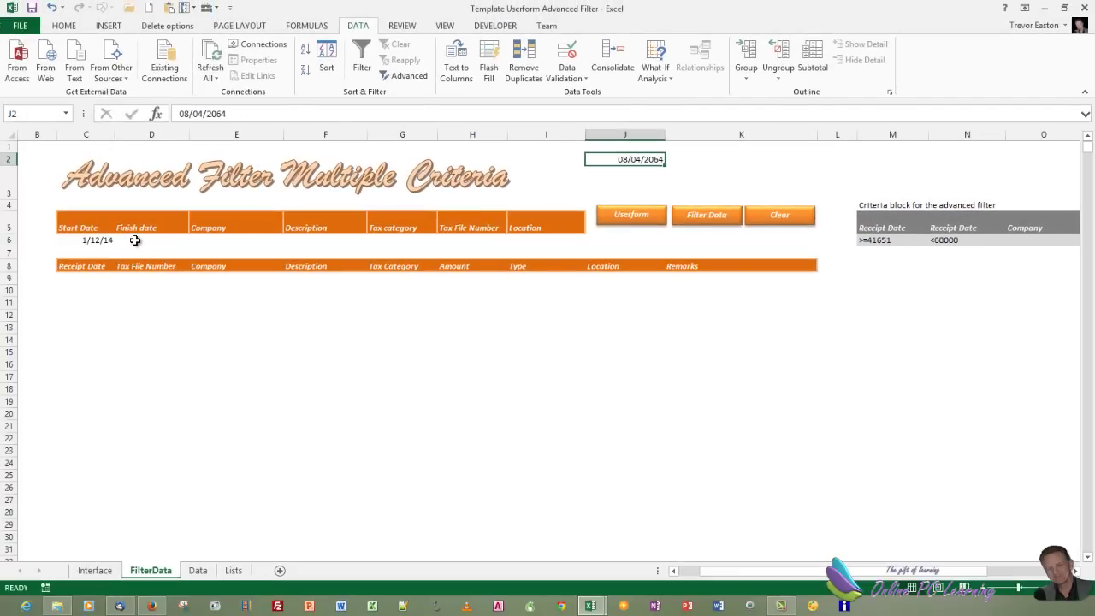
- Delete the test Start Date from cell C6
left_click(135, 240)
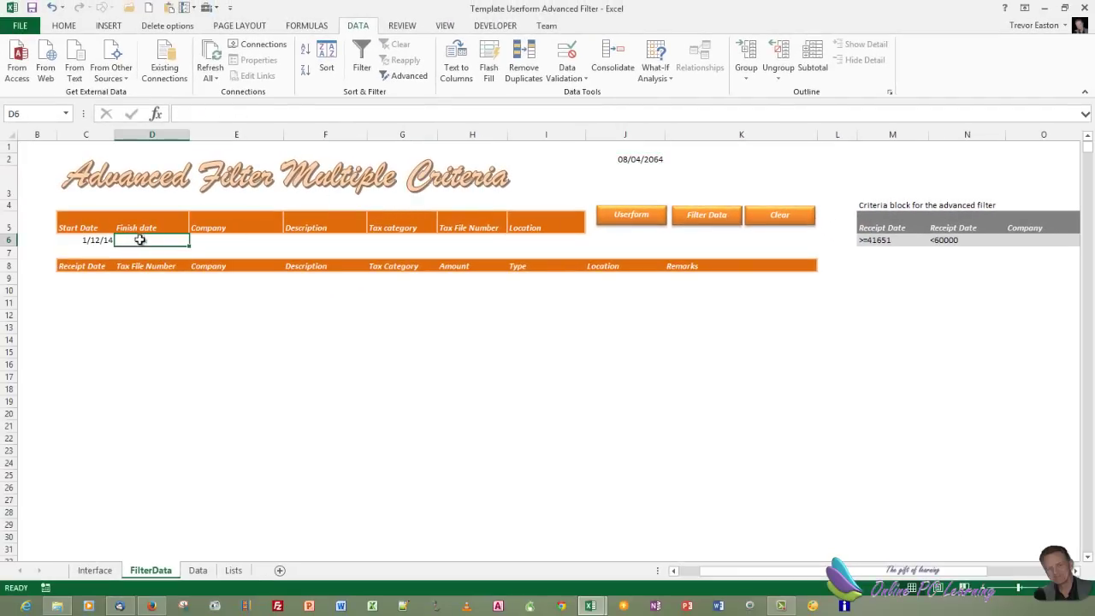
left_click(98, 239)
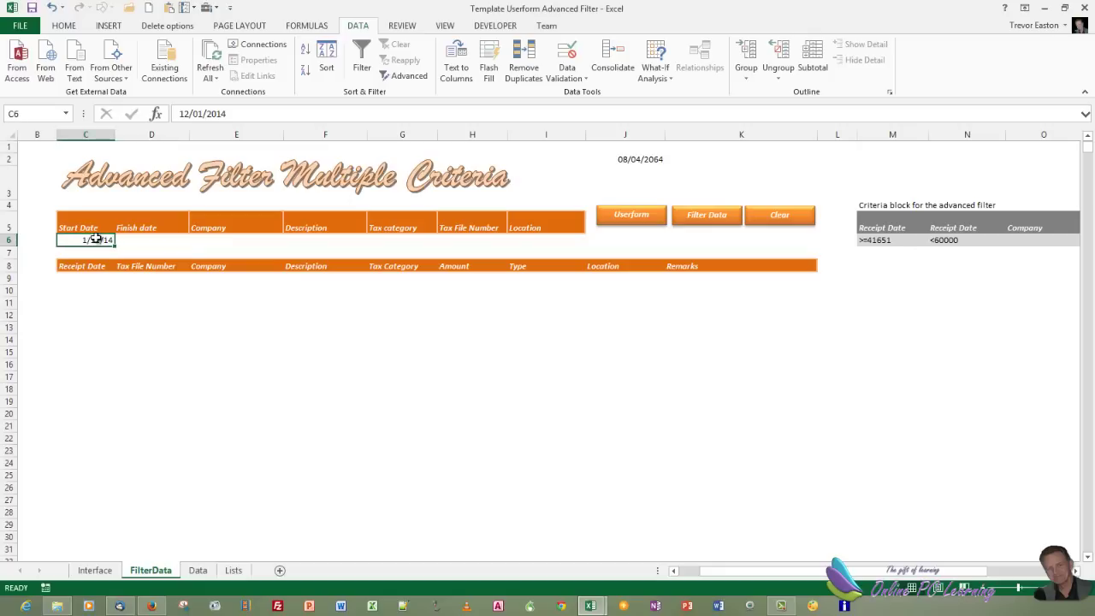
key("Delete")
left_click(966, 313)
- Review the IF criterion formulas in M6 and N6, which now give >1 and <60000
left_click(941, 239)
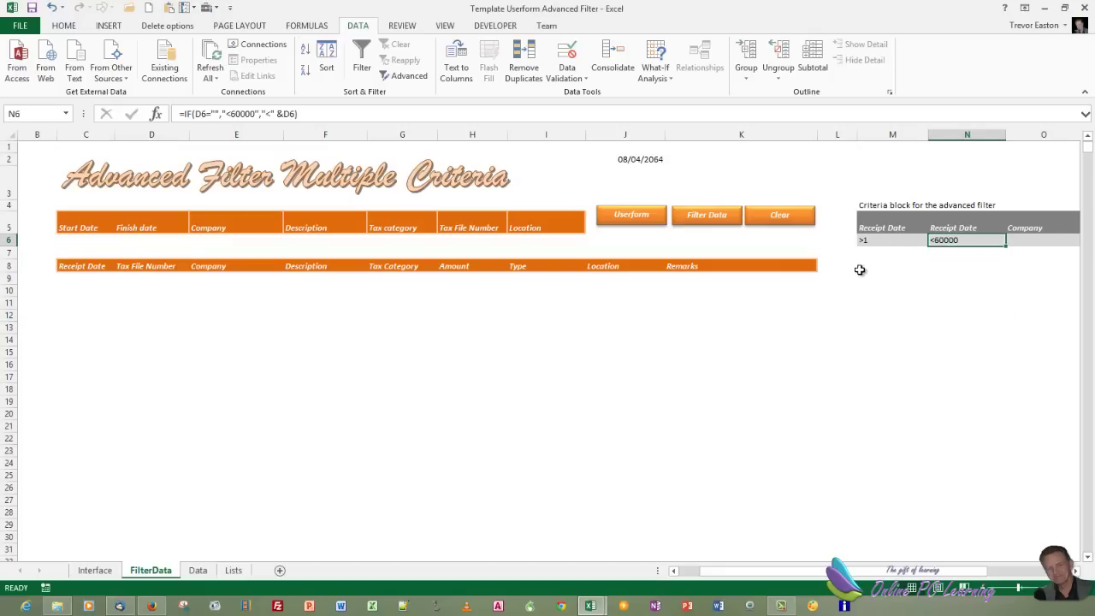
left_click(878, 240)
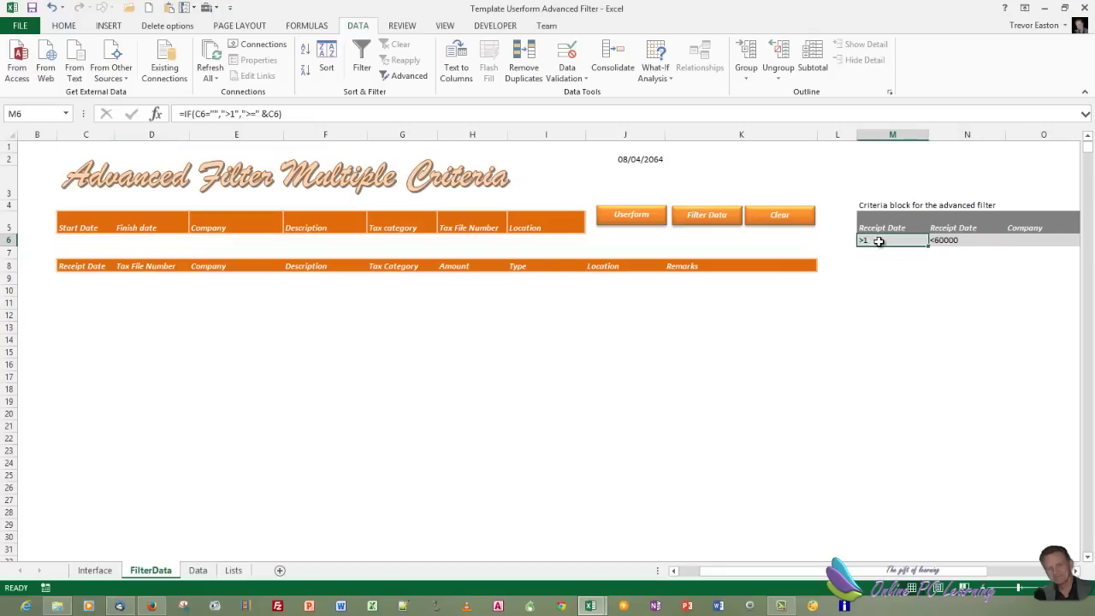
left_click(956, 239)
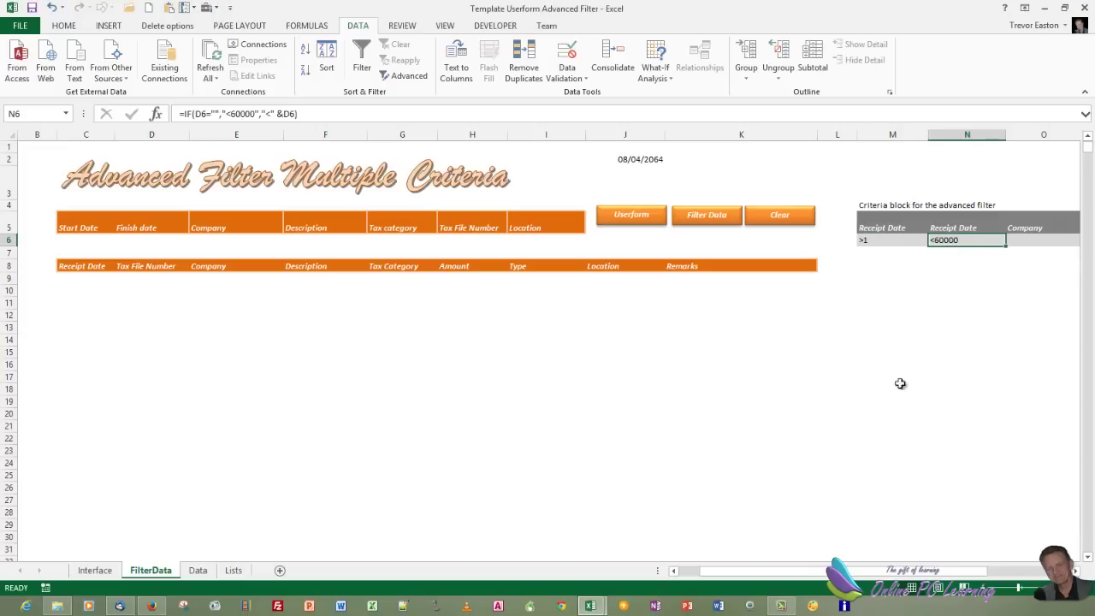
left_click_drag(757, 571, 785, 571)
left_click(857, 241)
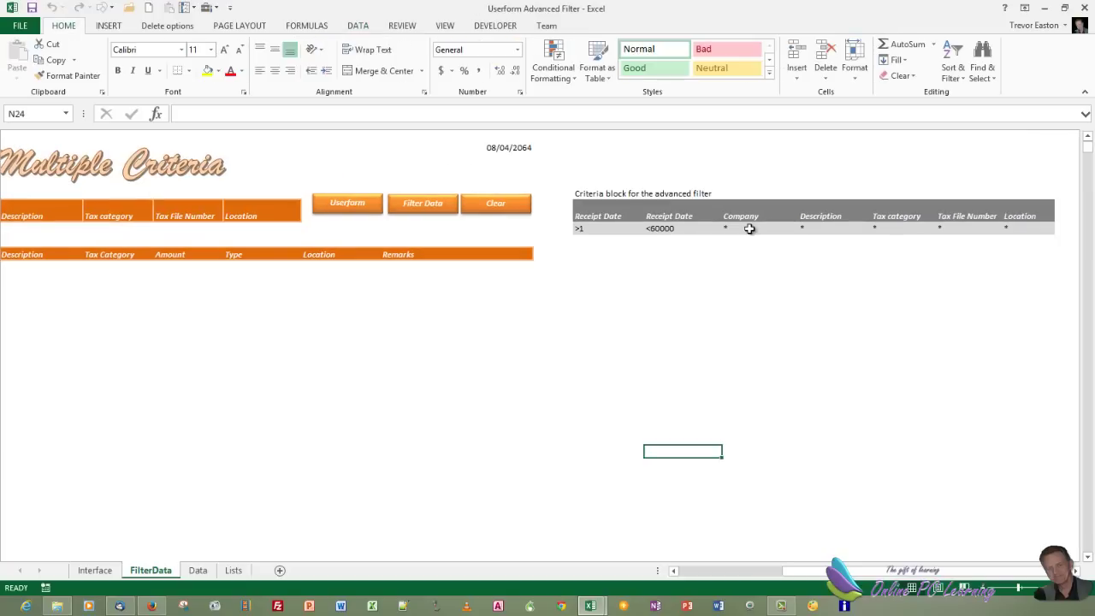
left_click(750, 228)
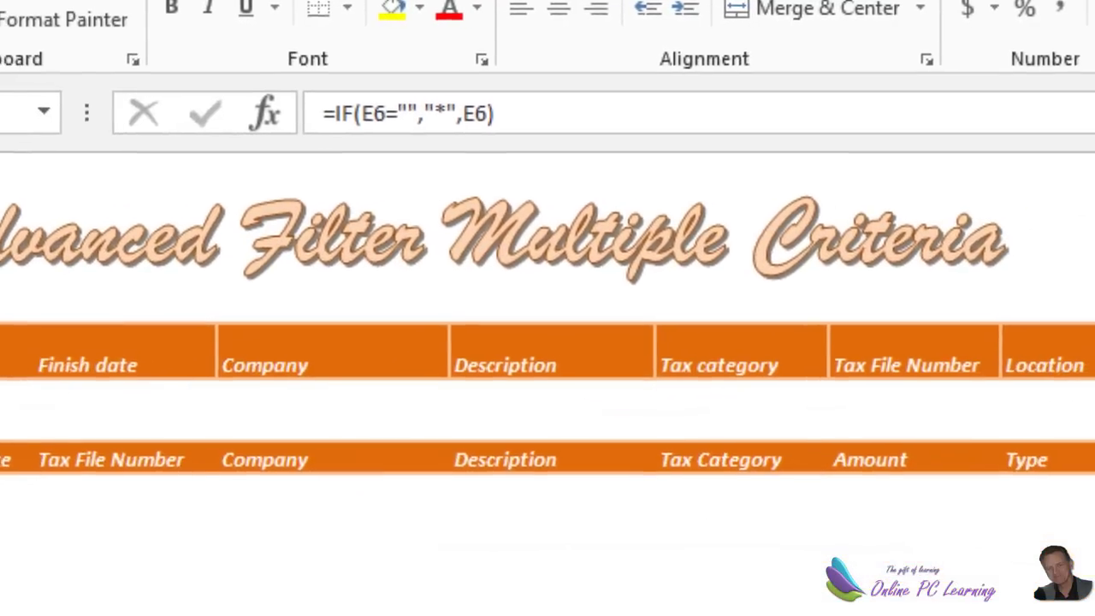
left_click(476, 101)
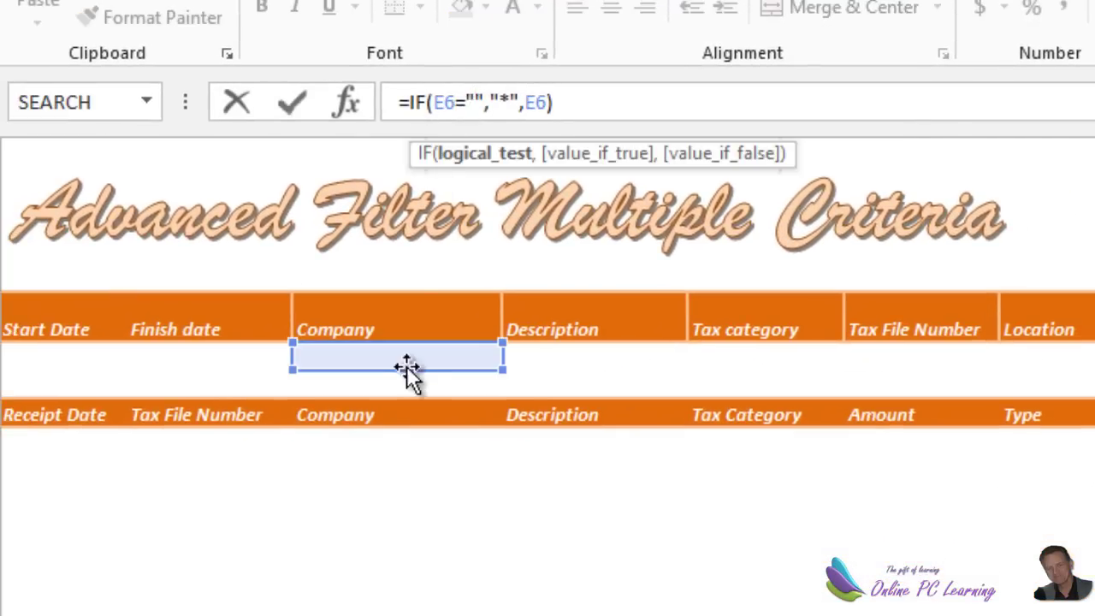
left_click(511, 101)
scroll(548, 342, "right", 5)
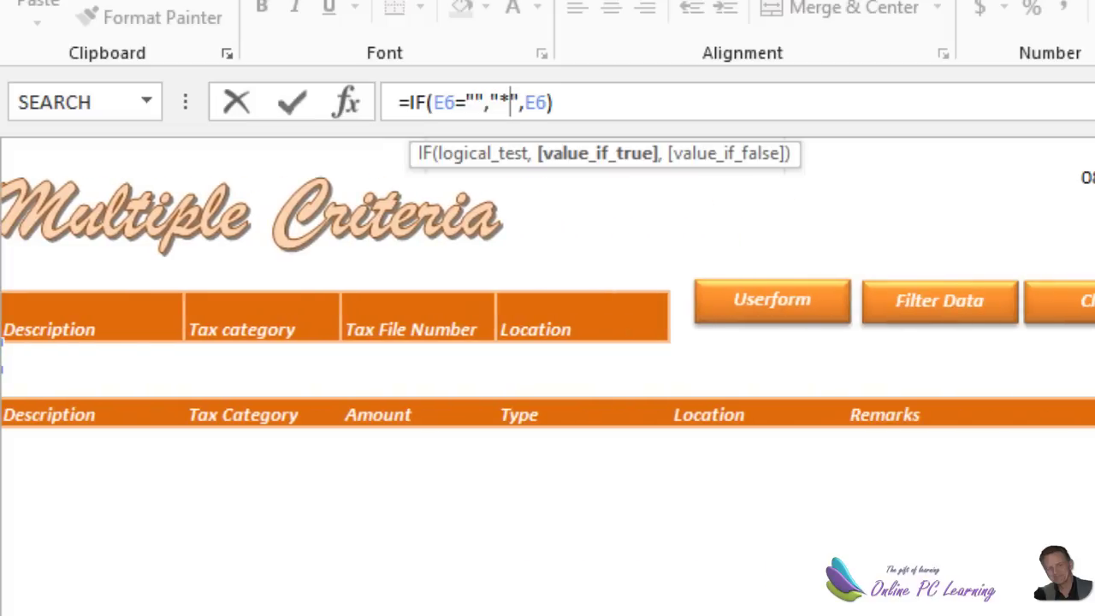
type("P6")
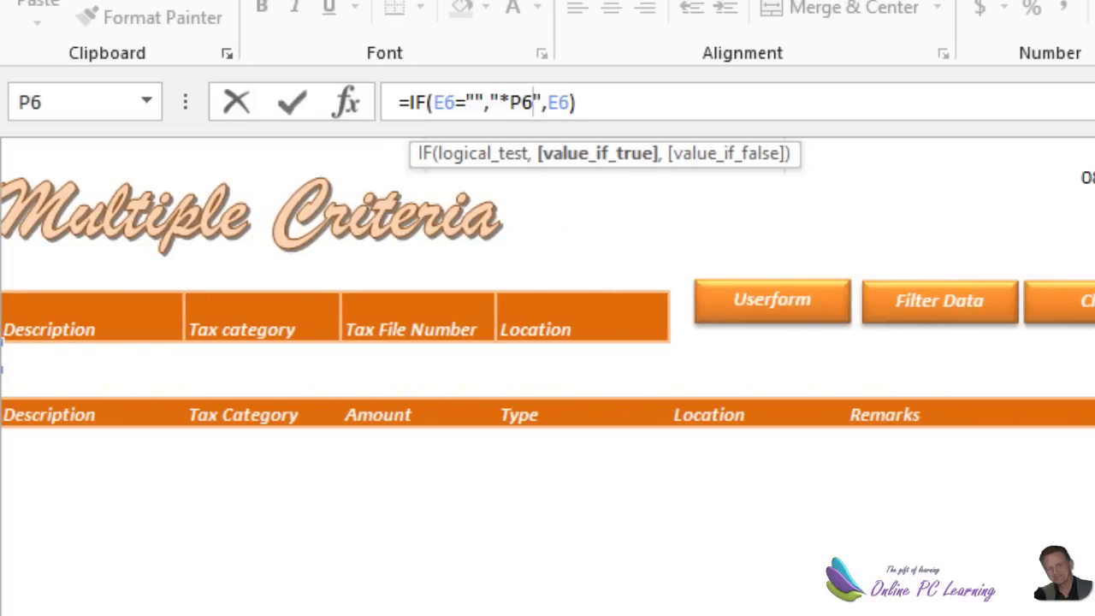
key("Escape")
key("Right")
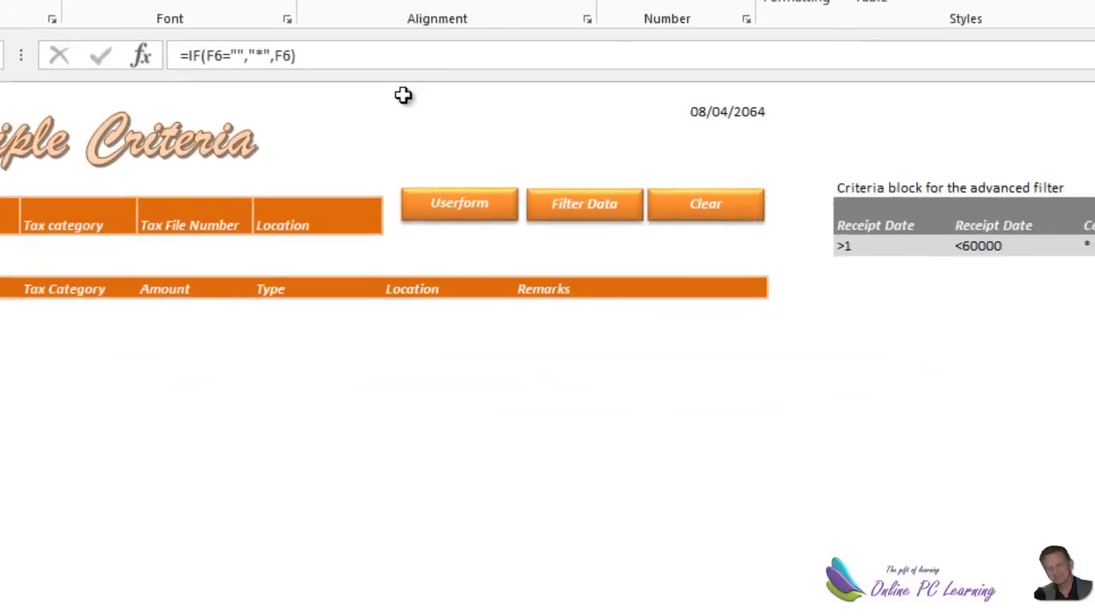
left_click(932, 160)
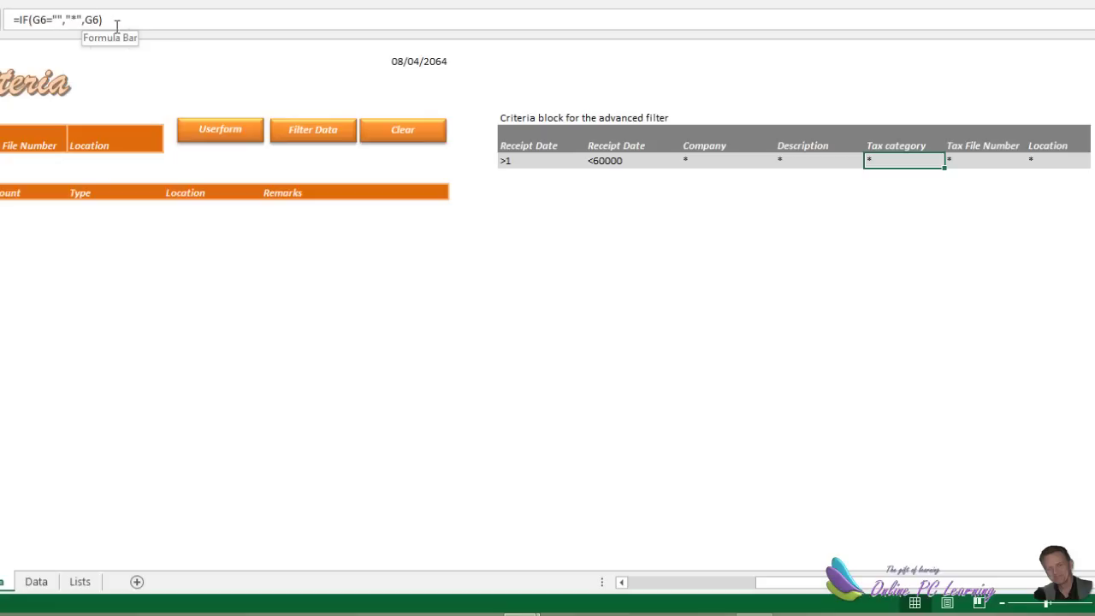
left_click(988, 162)
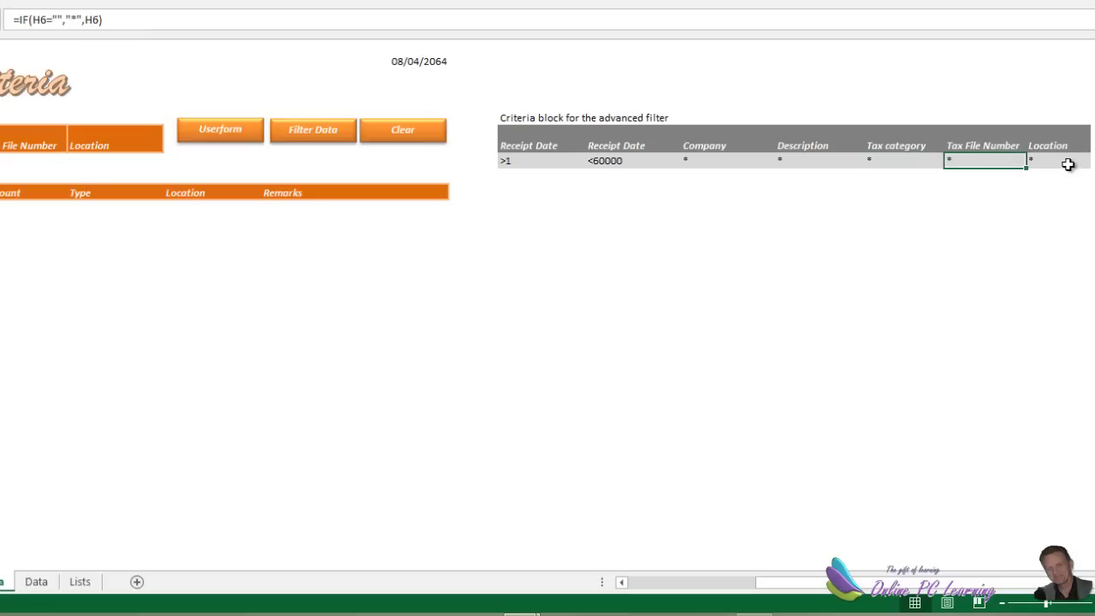
left_click(1066, 161)
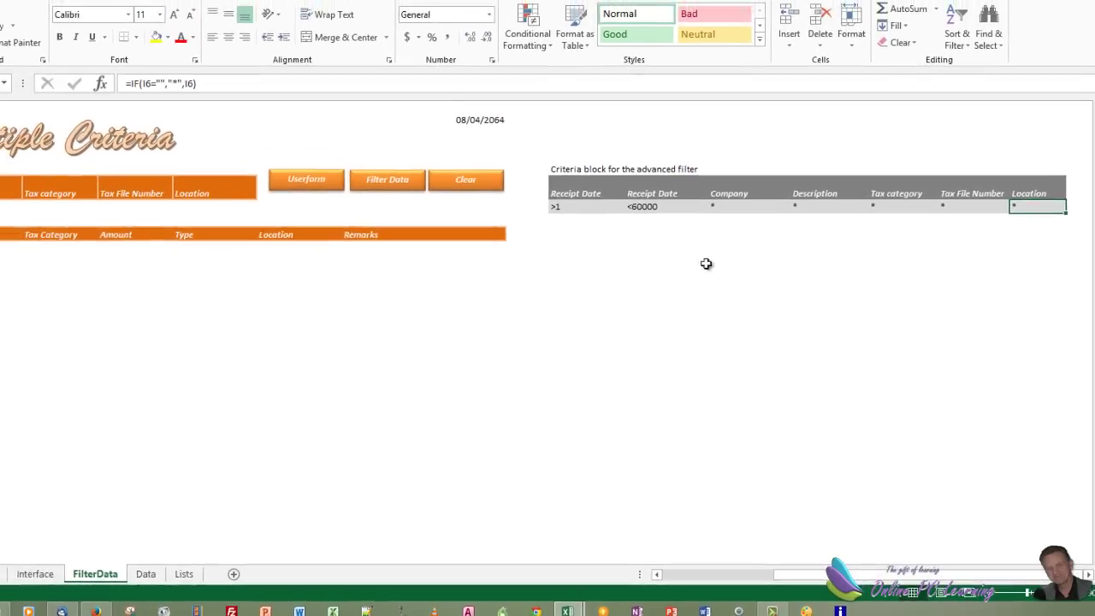
left_click_drag(750, 575, 701, 572)
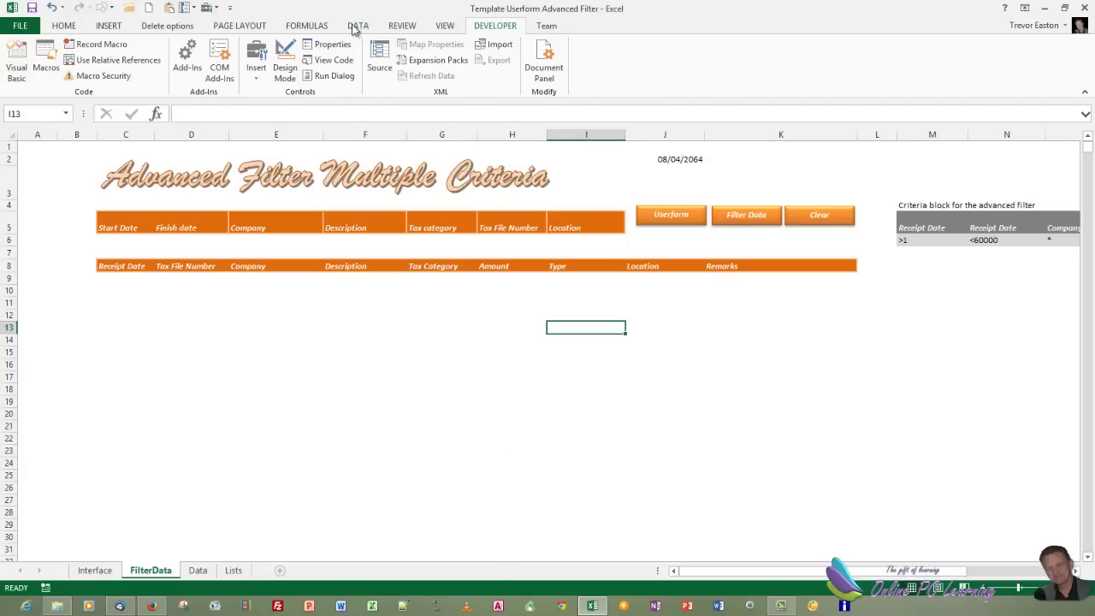
- Begin recording a macro named Filterme, stored in This Workbook
left_click(101, 47)
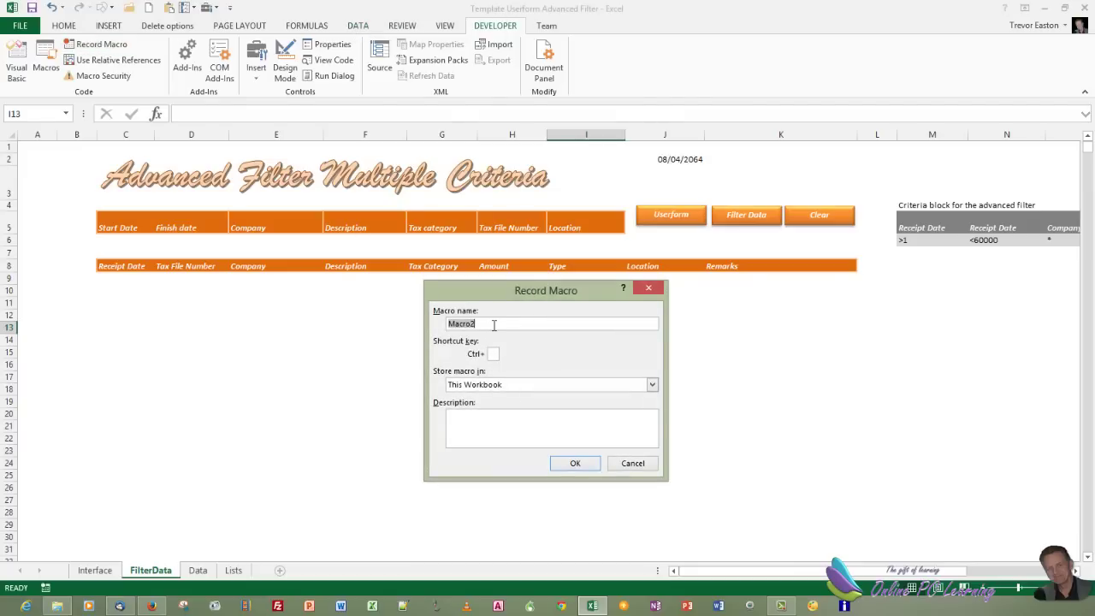
type("Filterme")
left_click(585, 469)
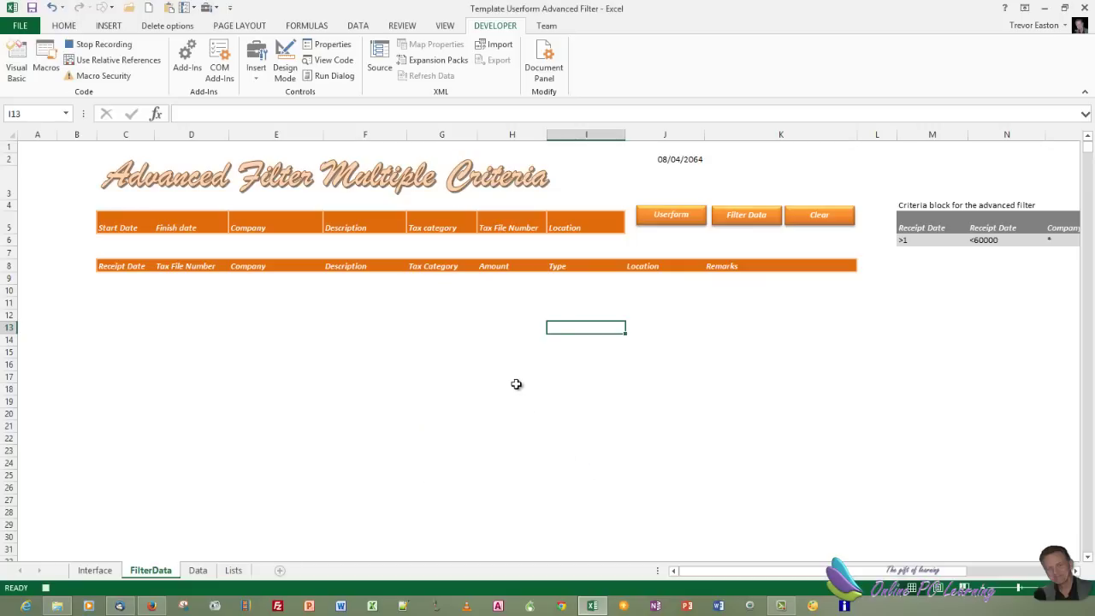
left_click(359, 25)
- Set Advanced Filter to copy elsewhere, with list range Data!$D$4:$L$133
left_click(400, 75)
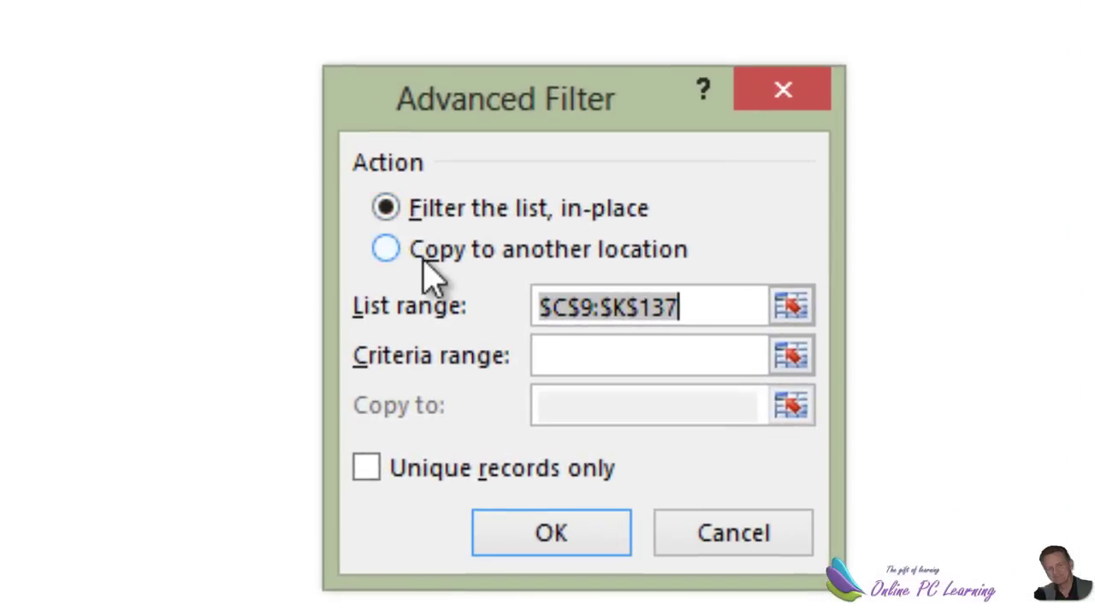
left_click(387, 248)
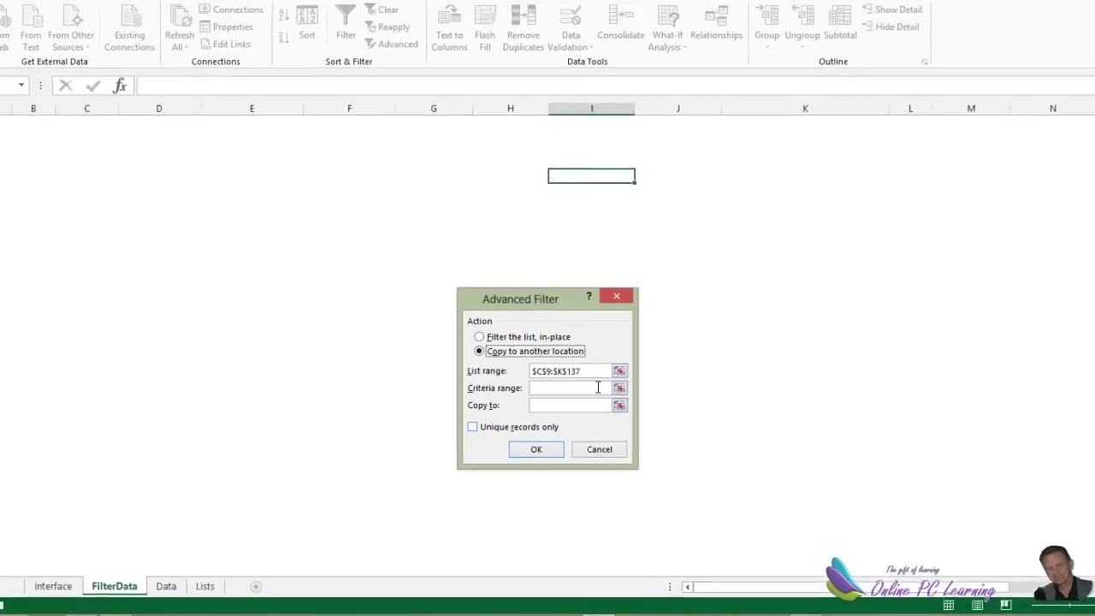
left_click_drag(587, 372, 533, 374)
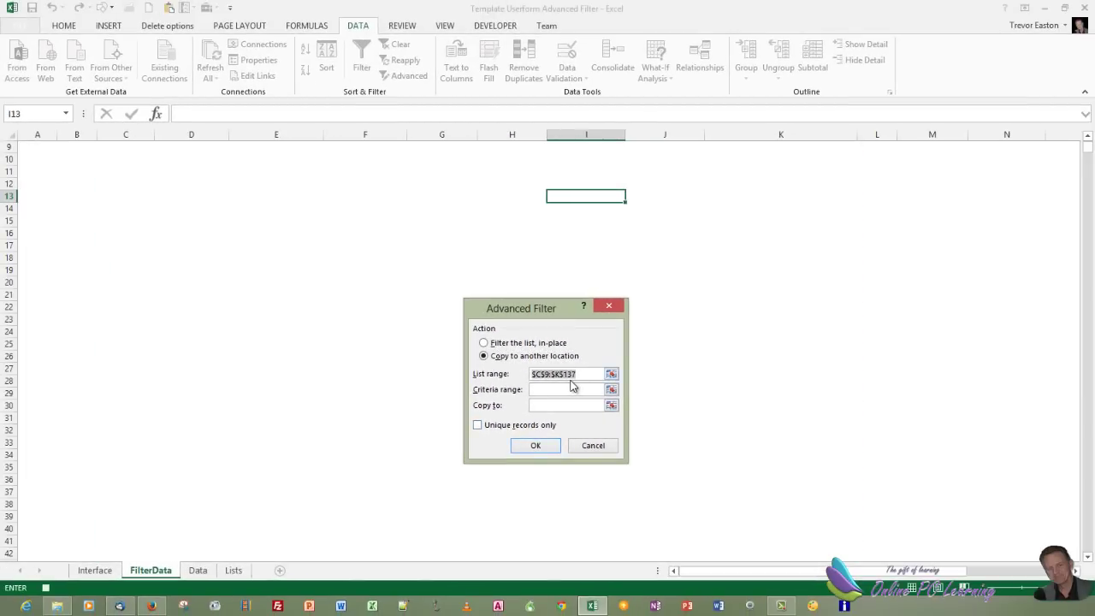
key("Delete")
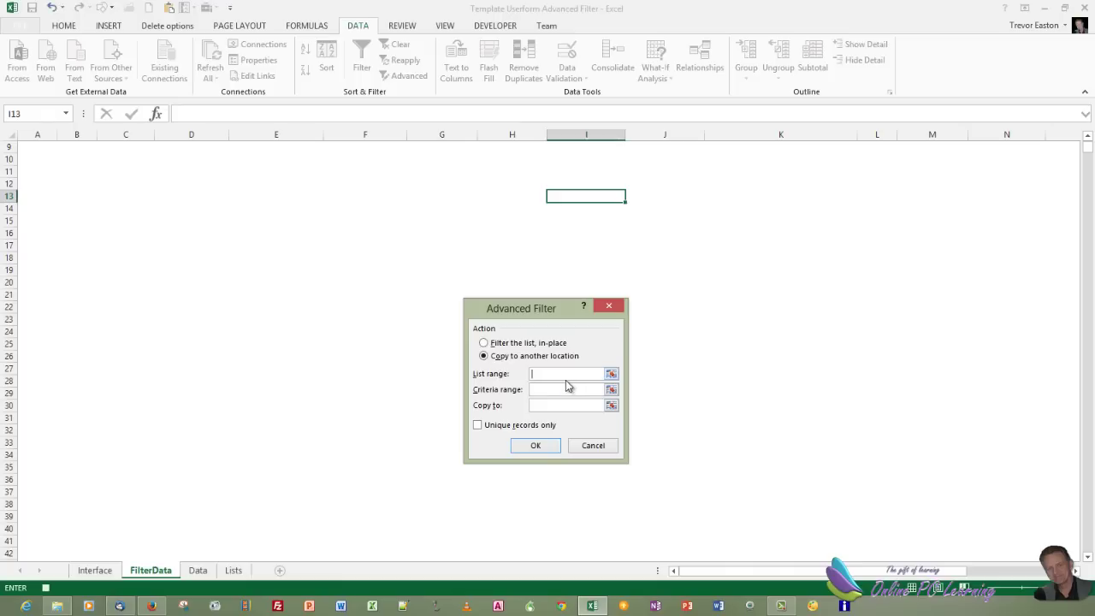
left_click(198, 570)
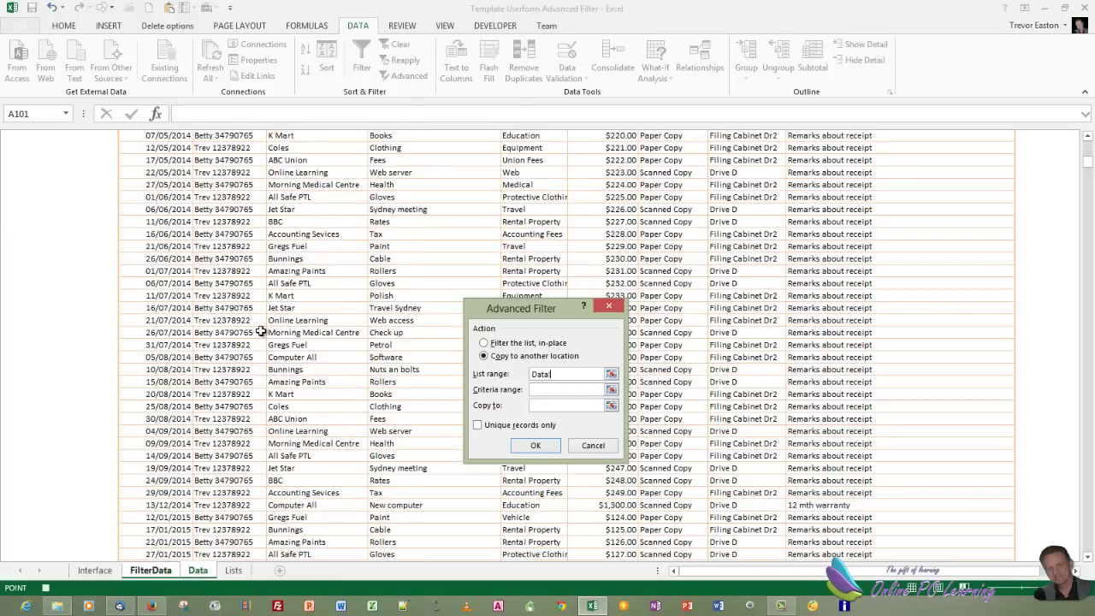
scroll(311, 309, "up", 20)
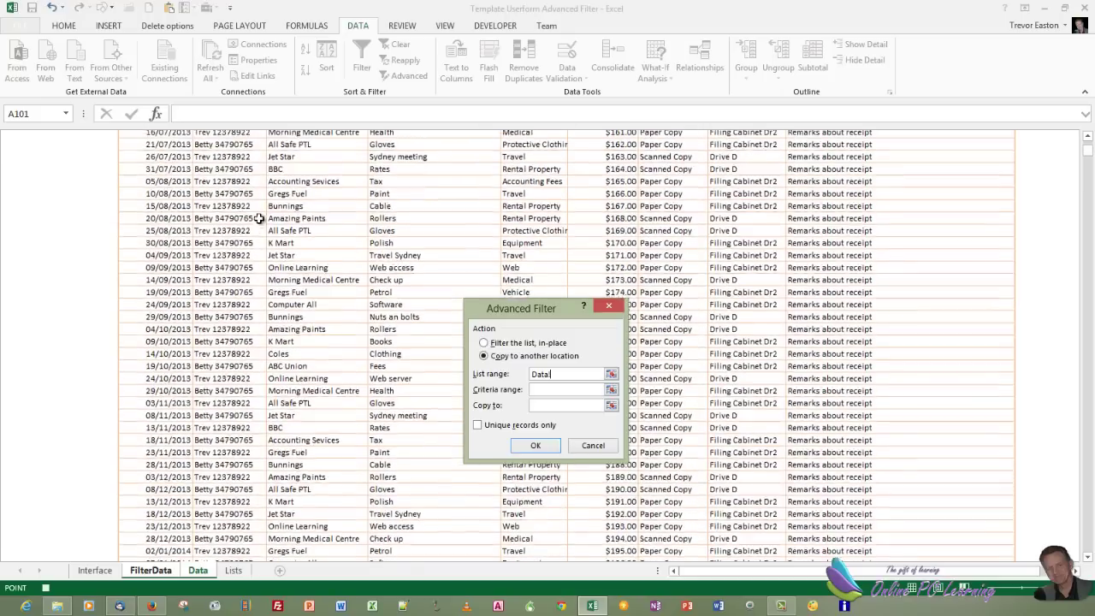
left_click_drag(122, 172, 922, 259)
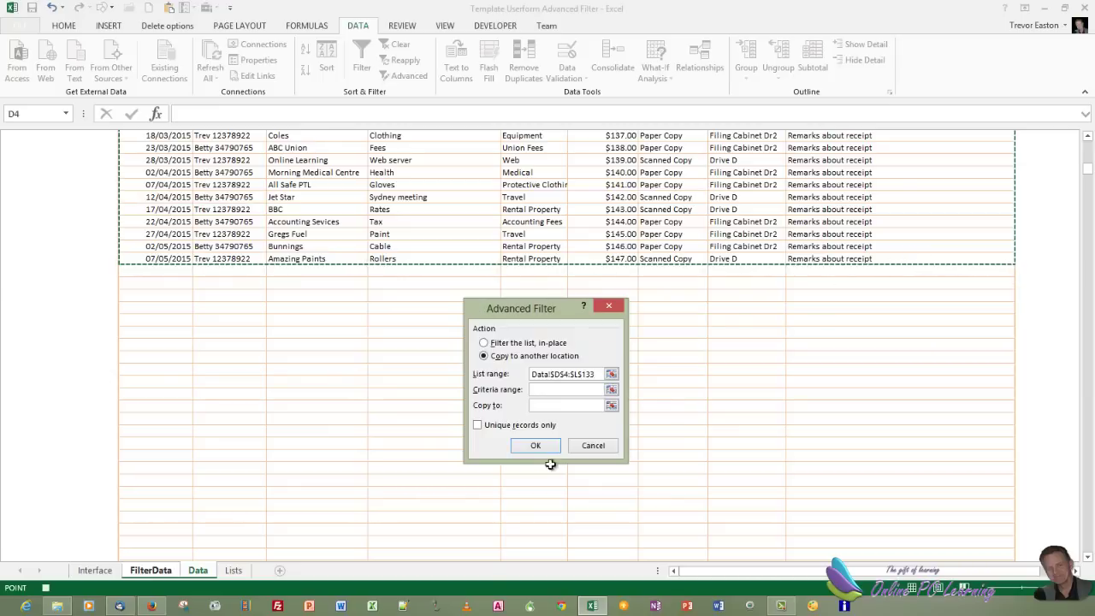
- Use criteria range $M$5:$S$6 and destination $C$8:$K$8, then run the filter
left_click(552, 390)
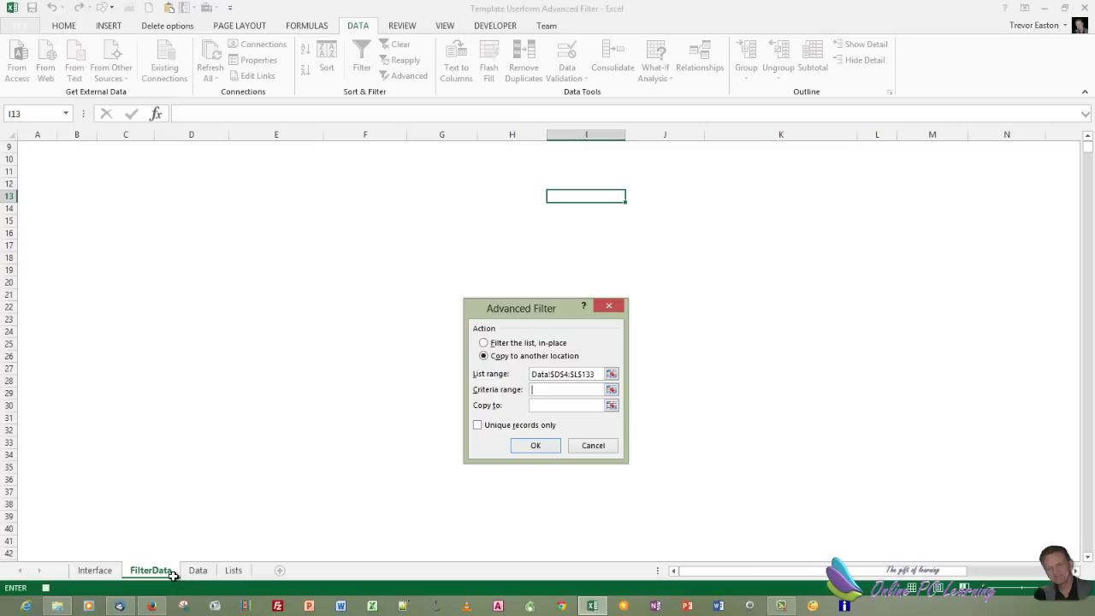
scroll(248, 523, "up", 3)
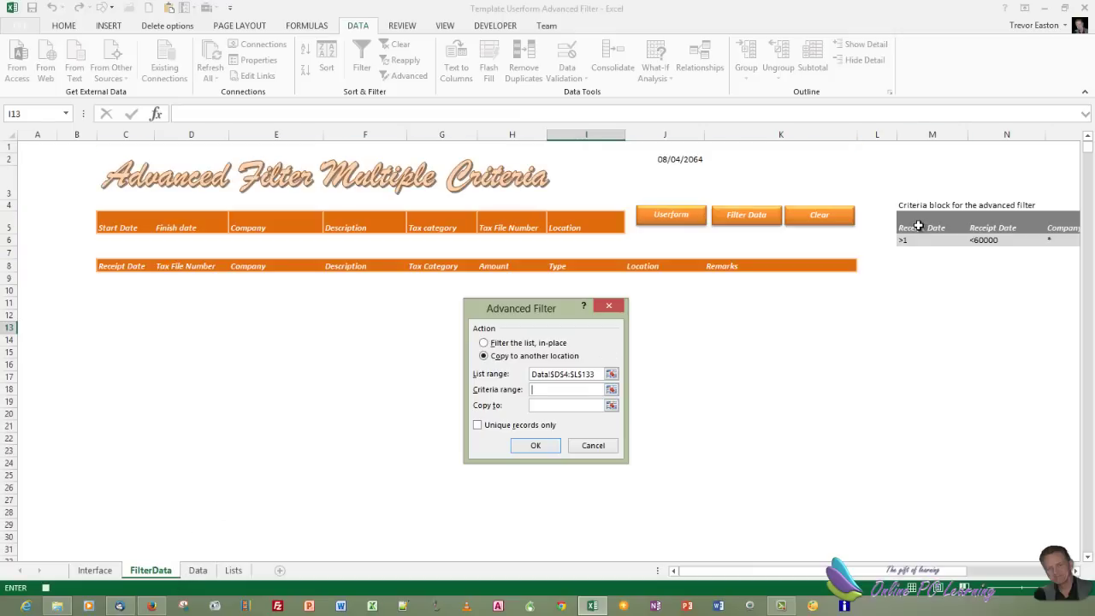
left_click_drag(918, 226, 963, 239)
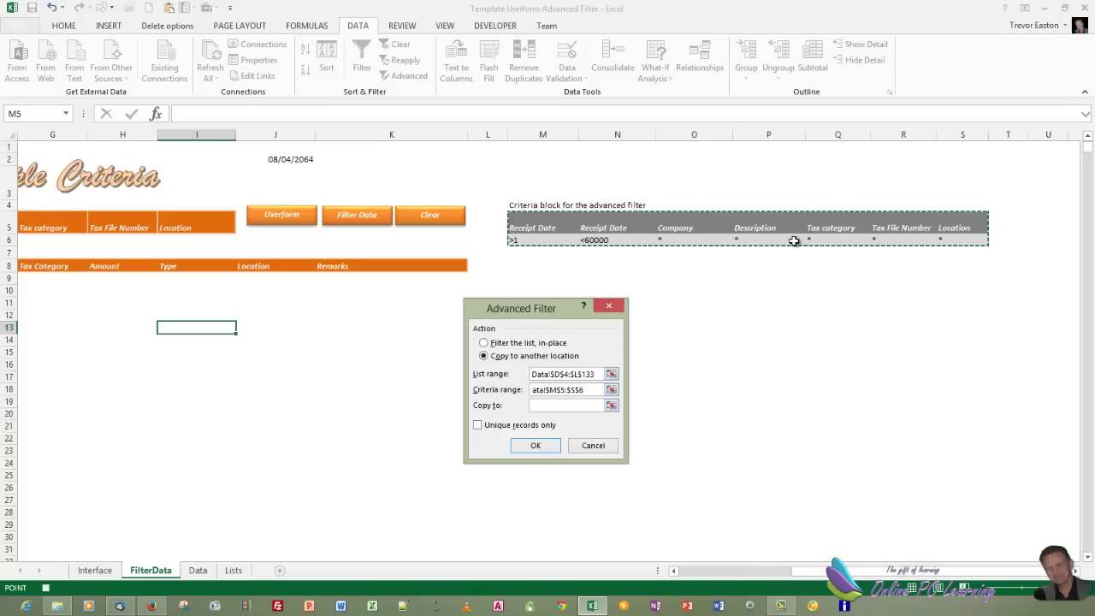
left_click(540, 408)
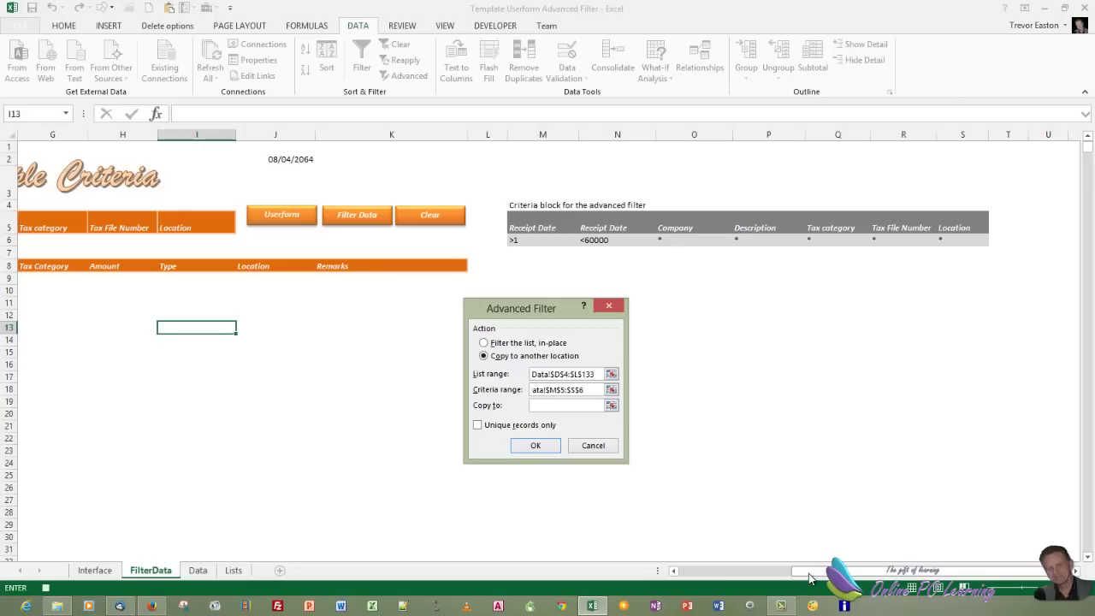
left_click_drag(810, 573, 703, 572)
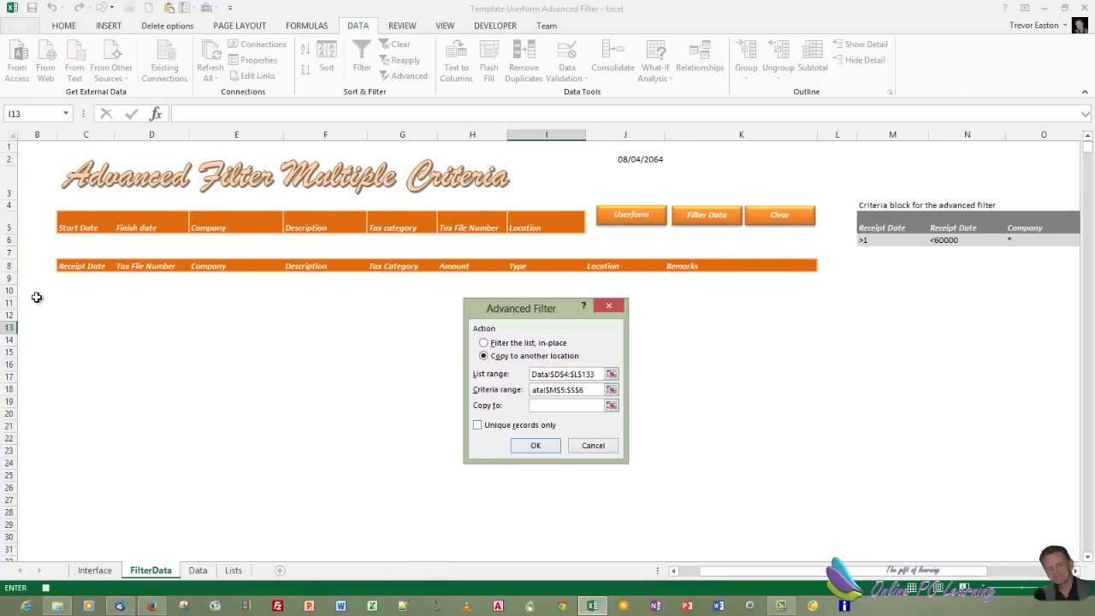
left_click_drag(67, 266, 770, 268)
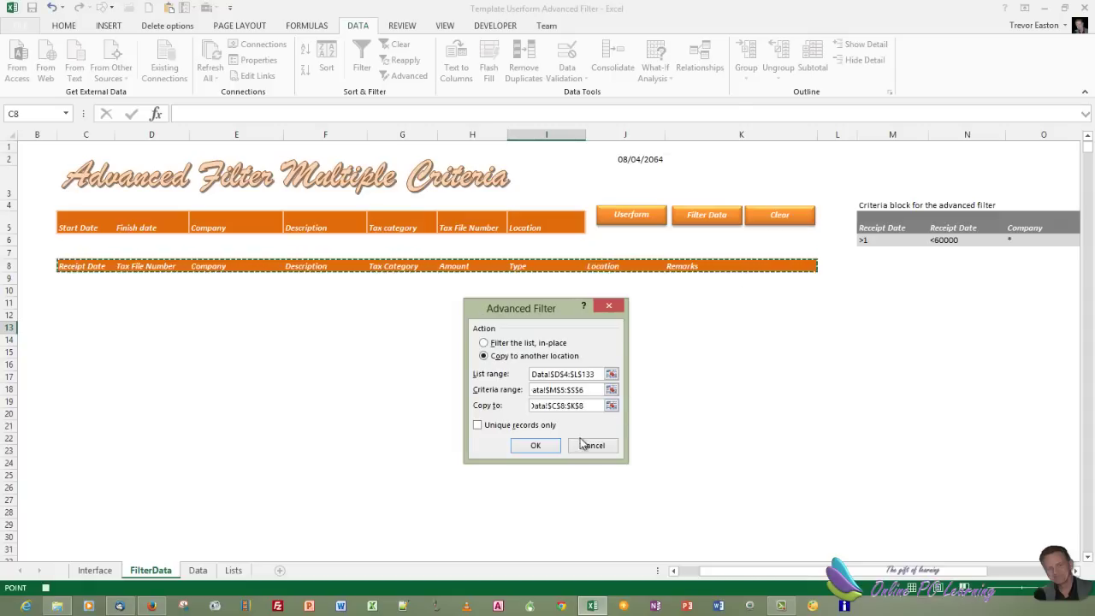
left_click(537, 445)
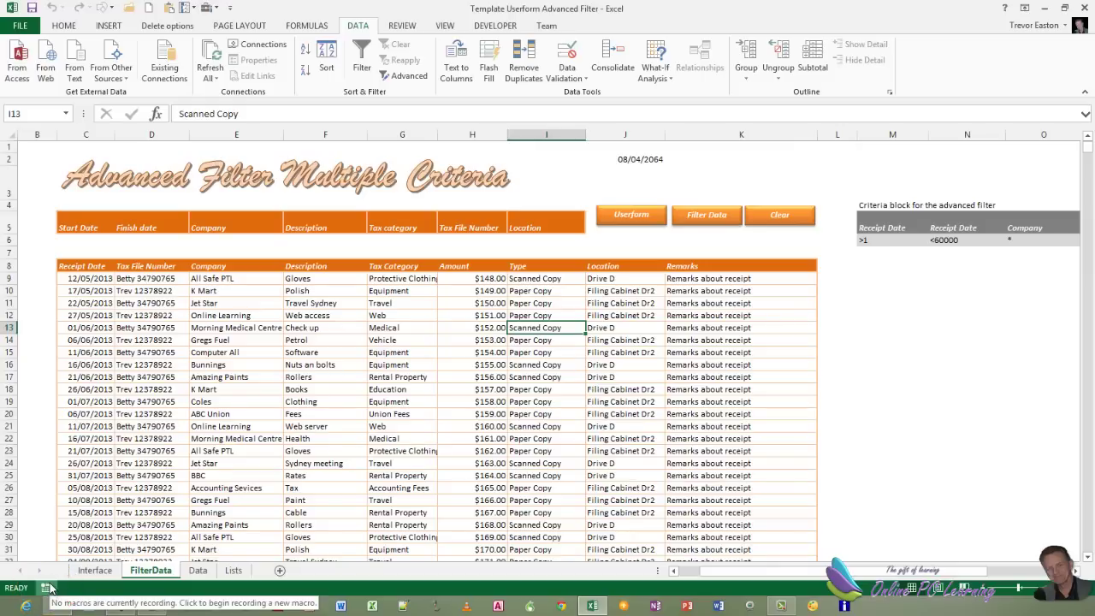
- In Module1's Filterme code, paste the CurrentRegion reference over the hard-coded Data range
key("alt+F11")
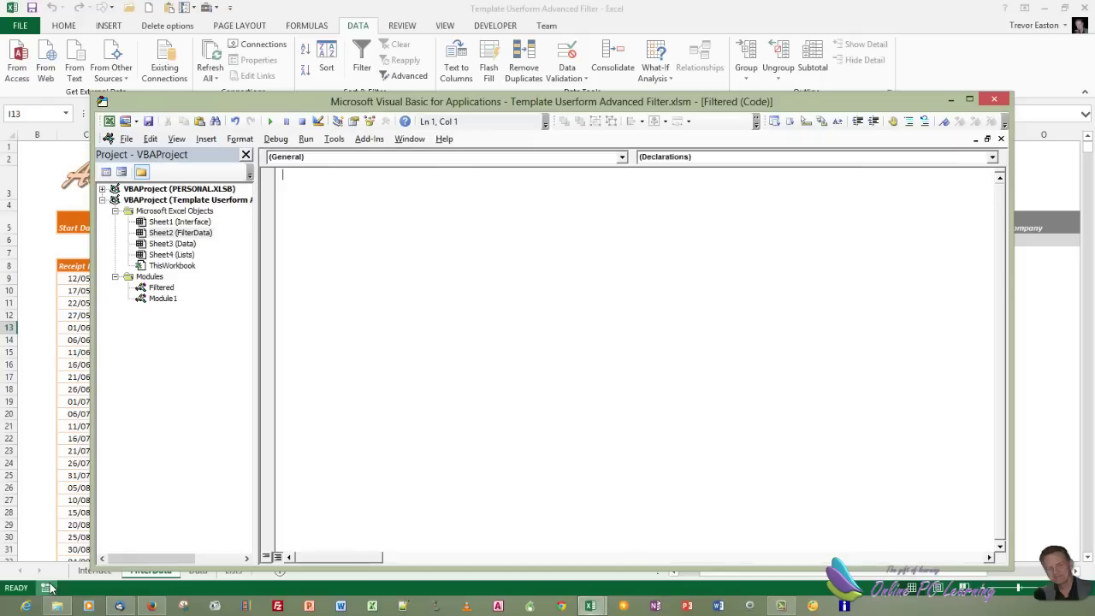
left_click(159, 289)
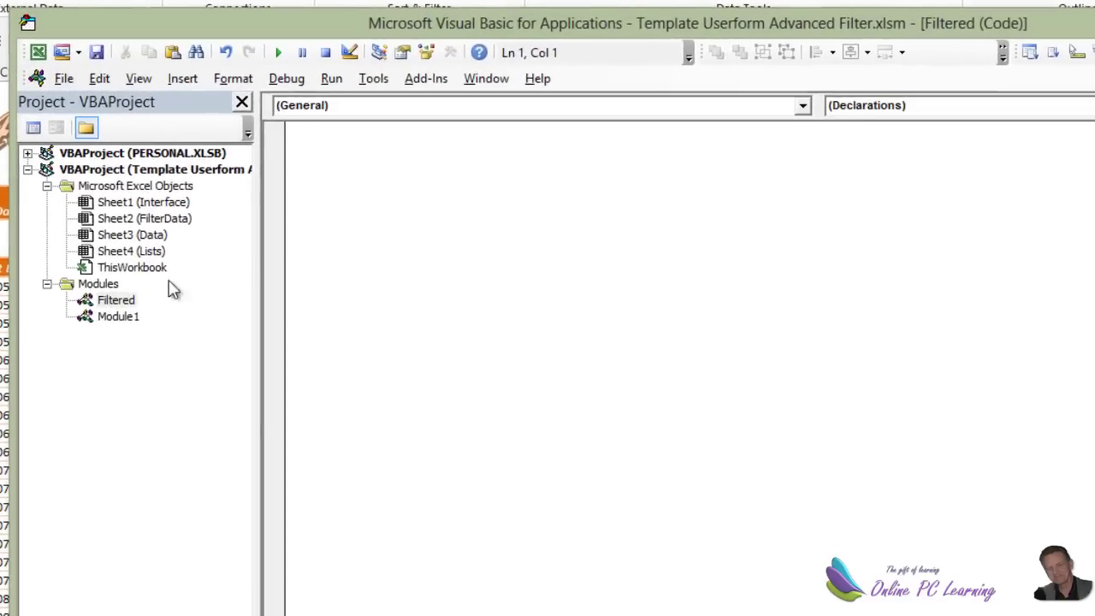
double_click(121, 326)
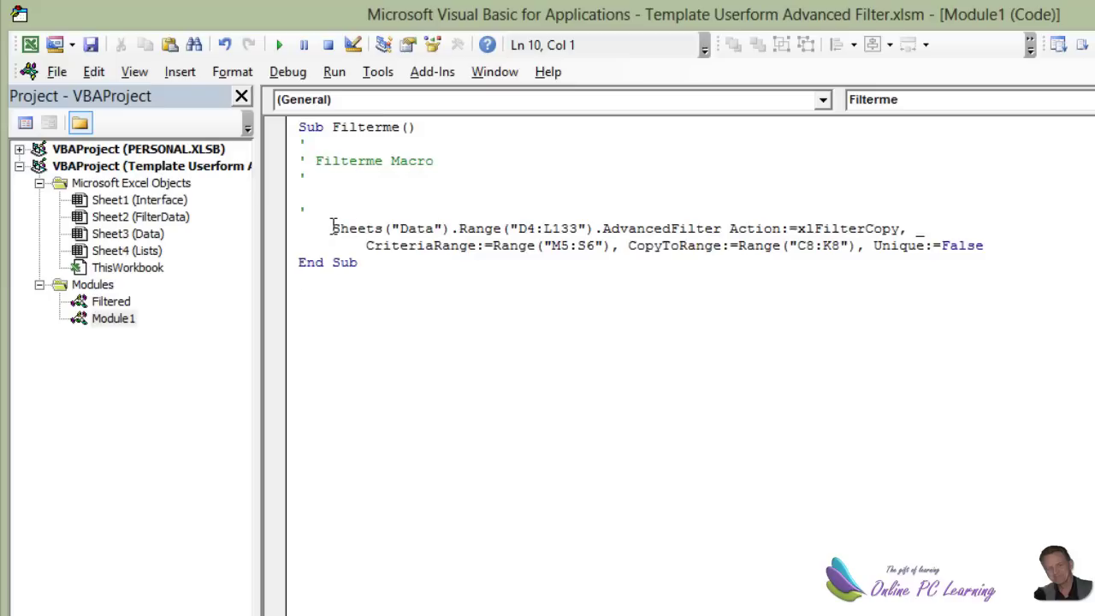
left_click_drag(331, 228, 594, 228)
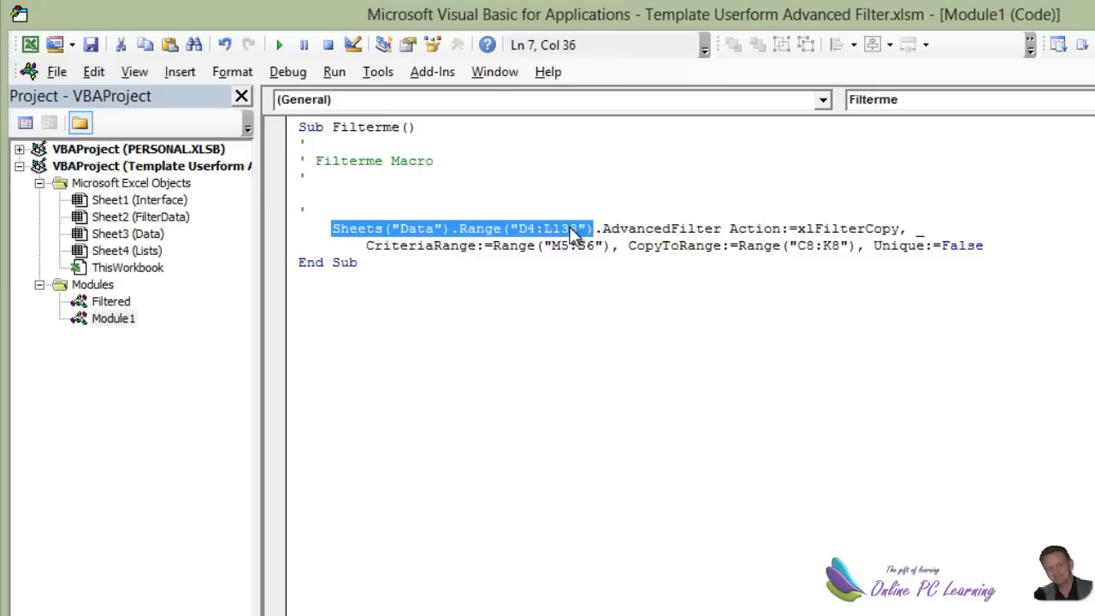
right_click(508, 231)
left_click(550, 291)
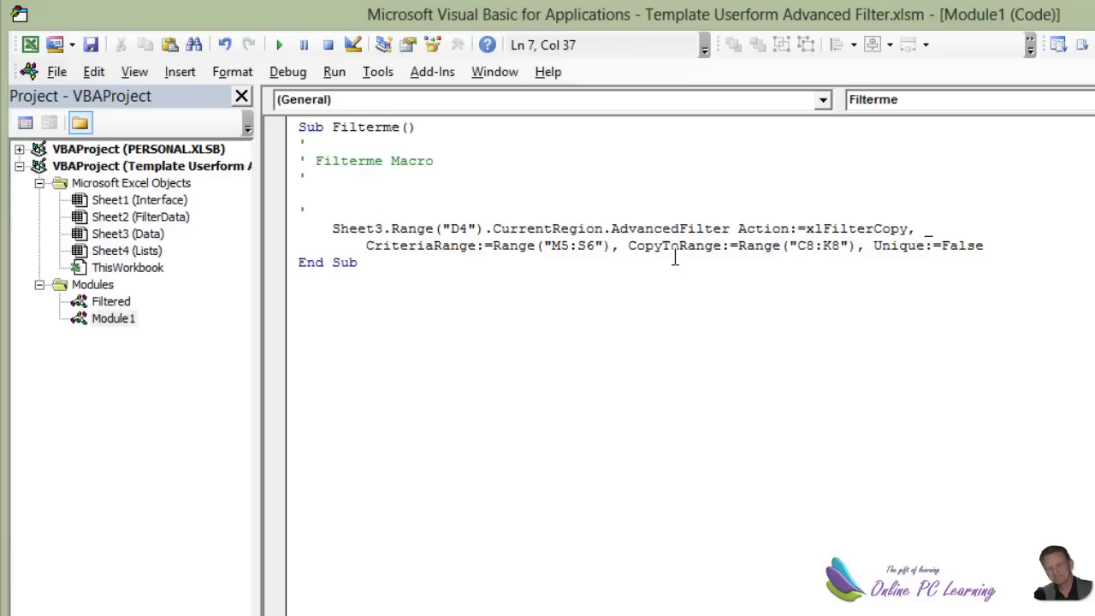
- Prefix the criteria and CopyToRange Range references with sheet2
left_click(493, 246)
type("sheet2.")
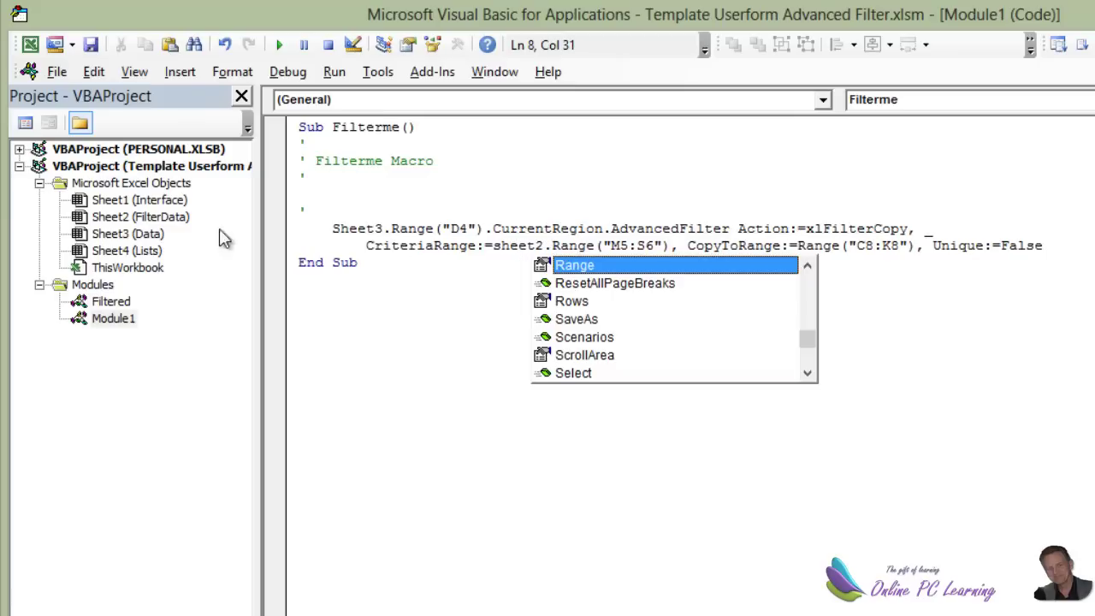
left_click(799, 245)
type("sheet")
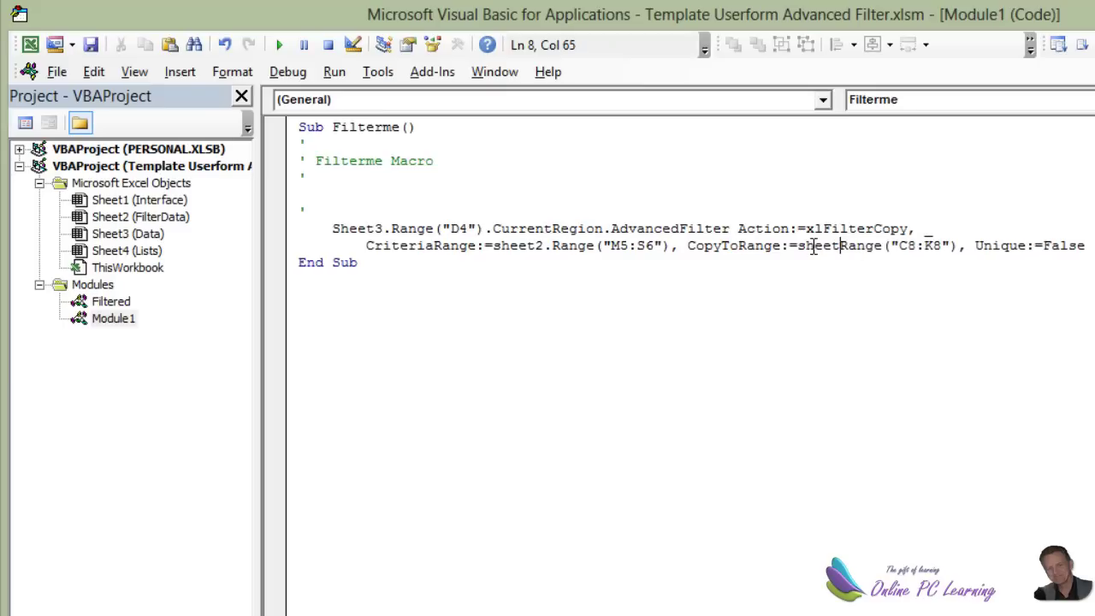
type("2.")
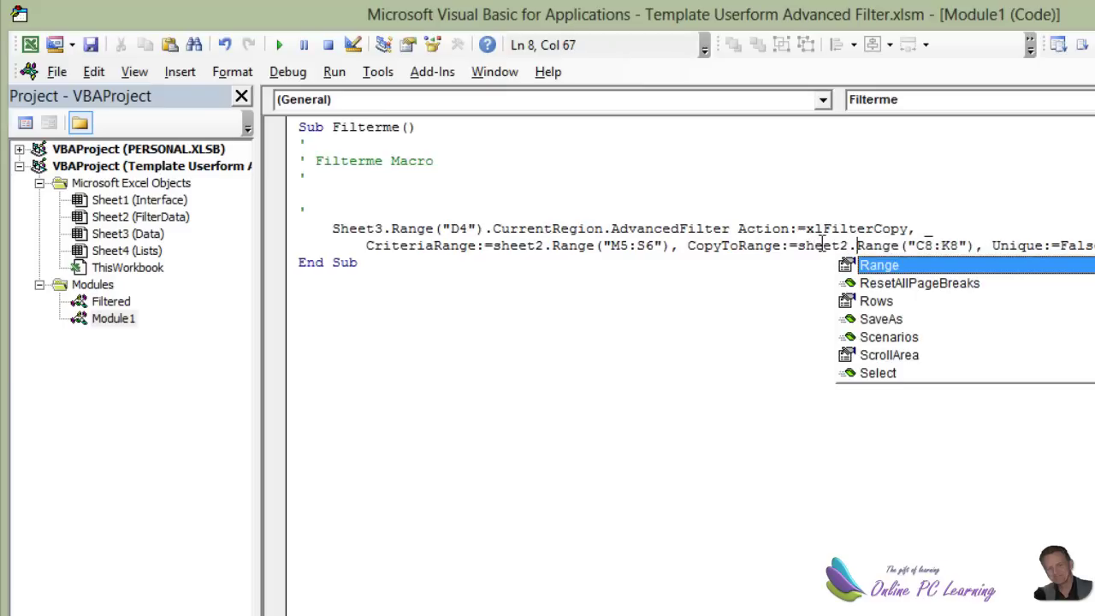
left_click(646, 245)
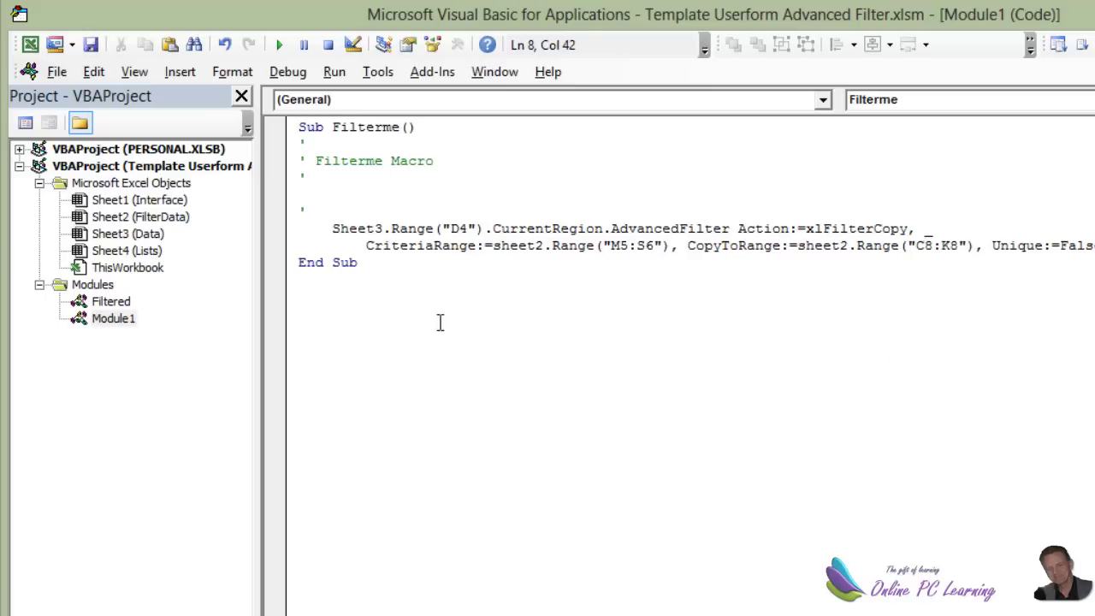
left_click(347, 291)
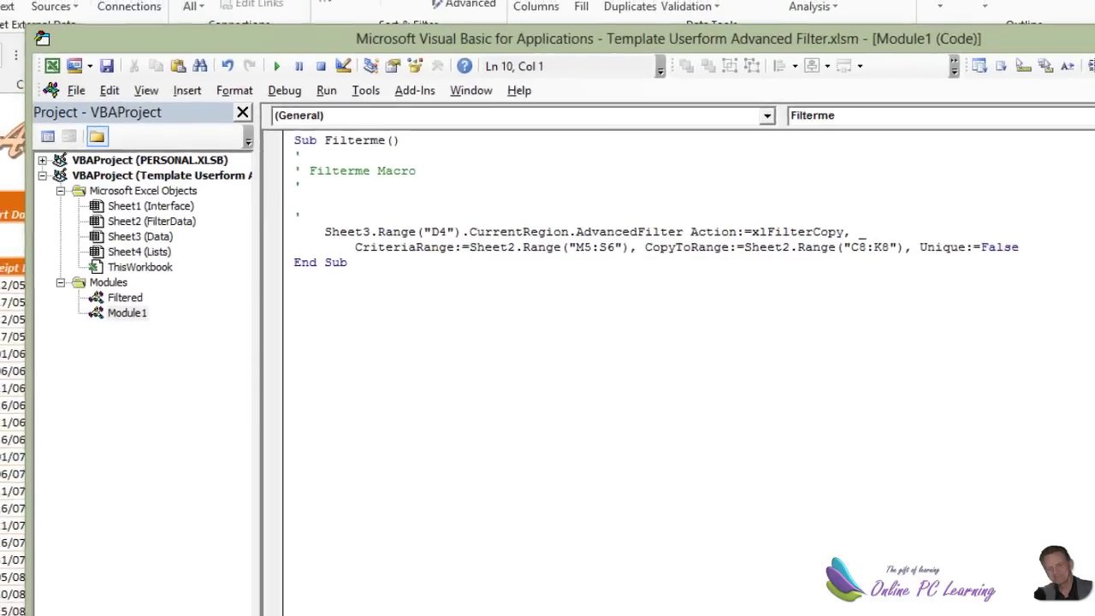
key("alt+F11")
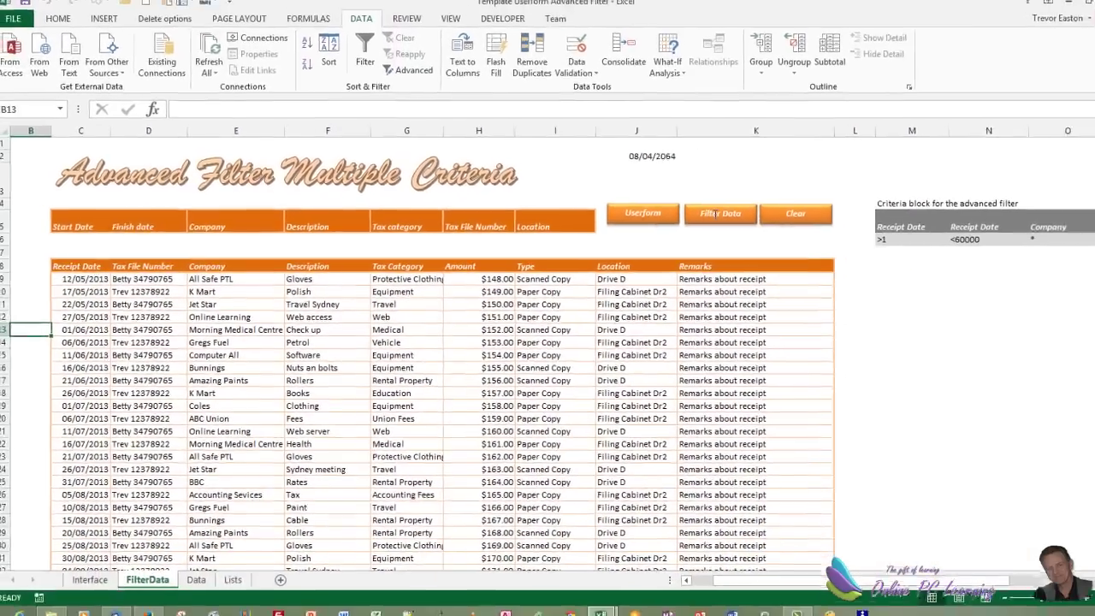
- Assign the Filterme macro to the Filter Data shape
left_click(812, 199)
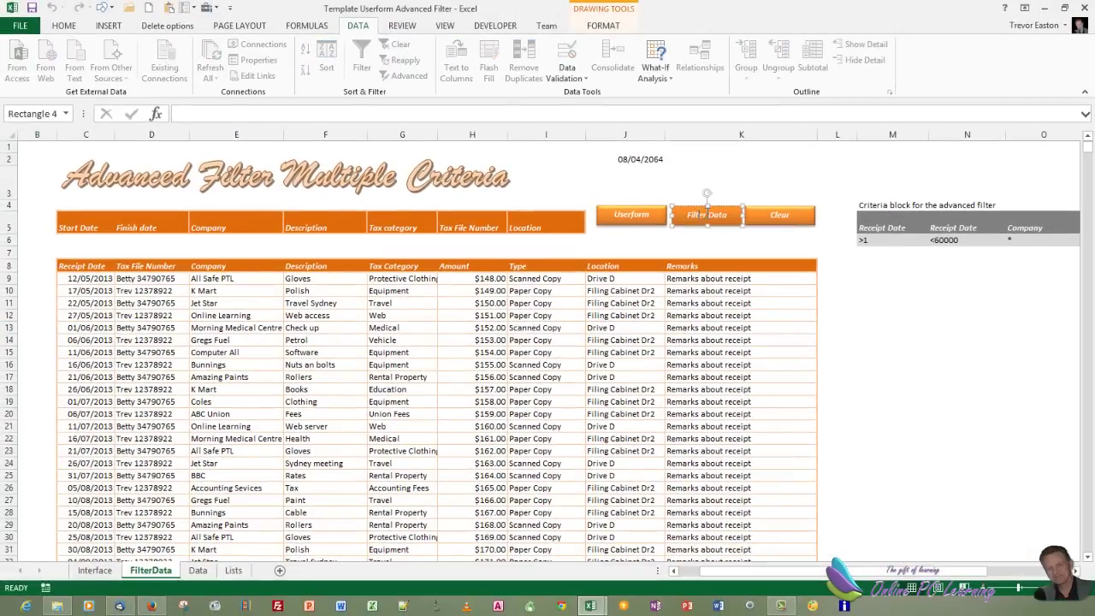
right_click(714, 206)
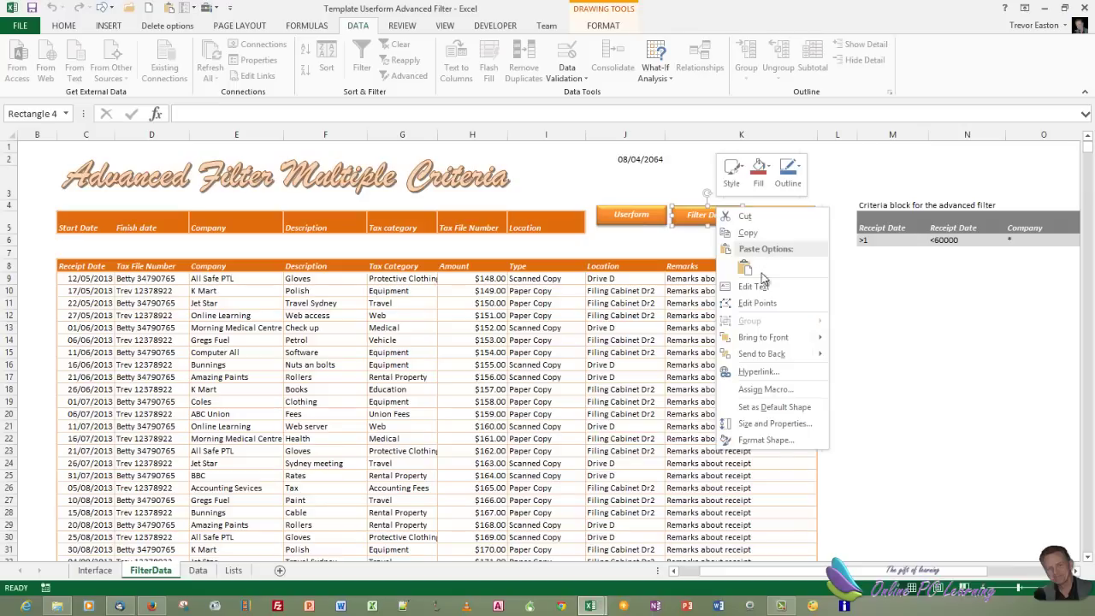
left_click(782, 390)
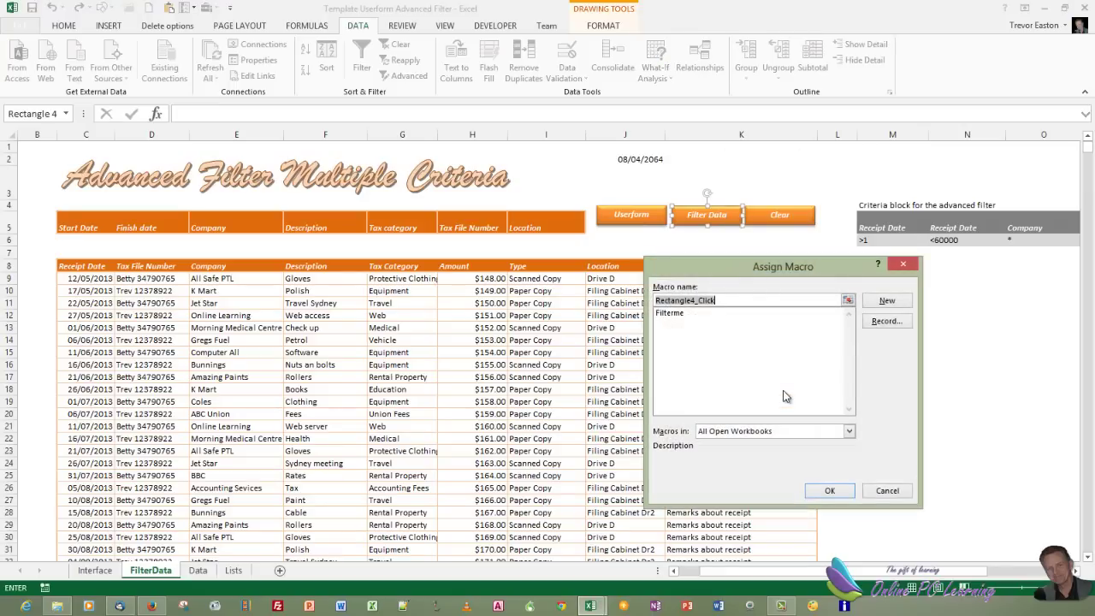
left_click(681, 313)
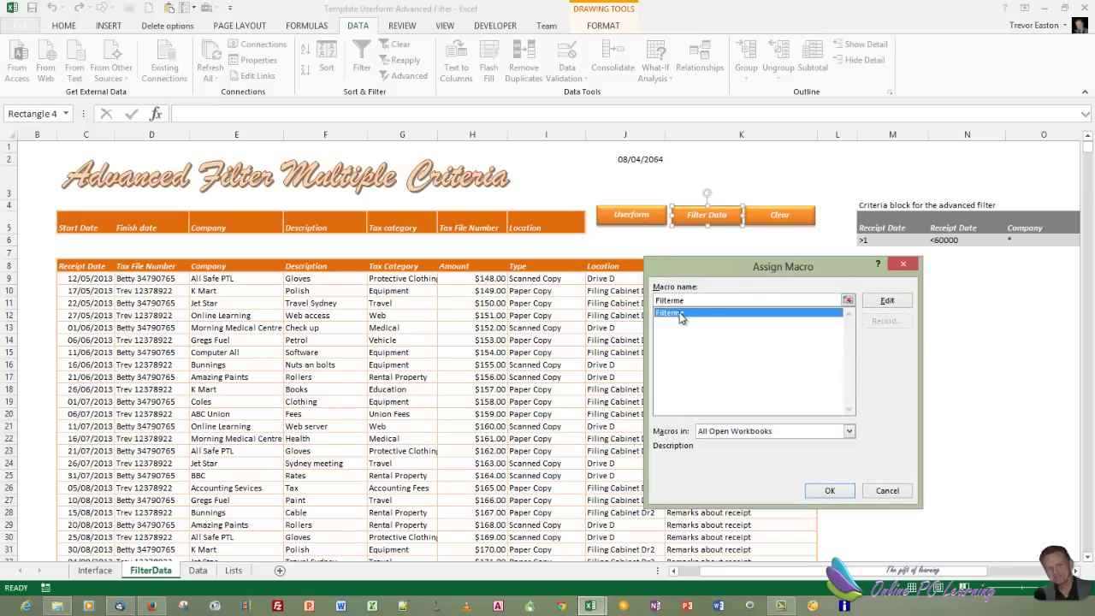
left_click(828, 490)
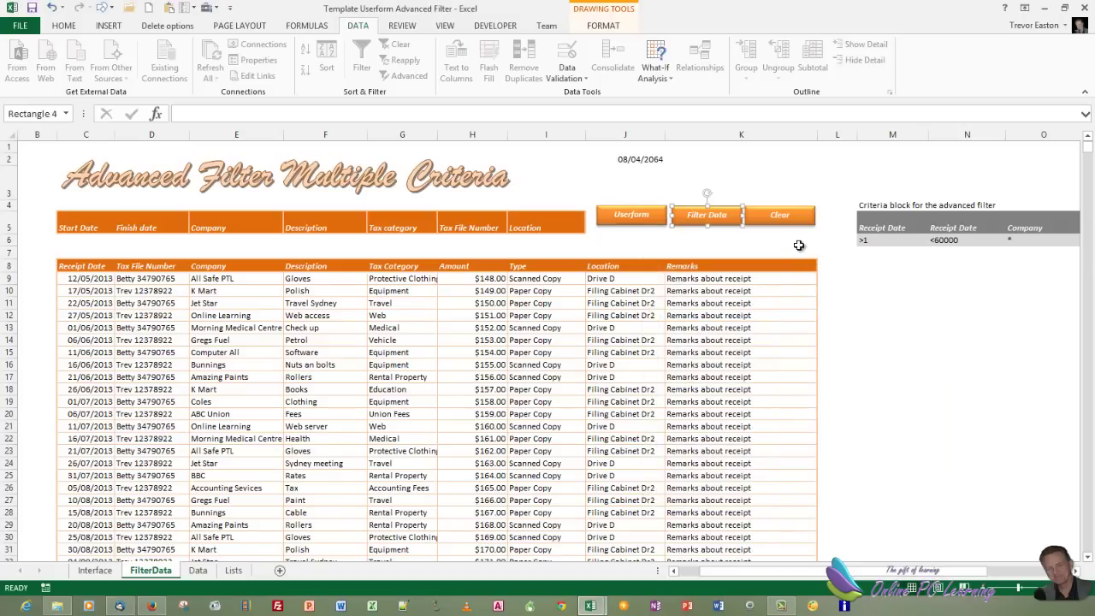
left_click(764, 247)
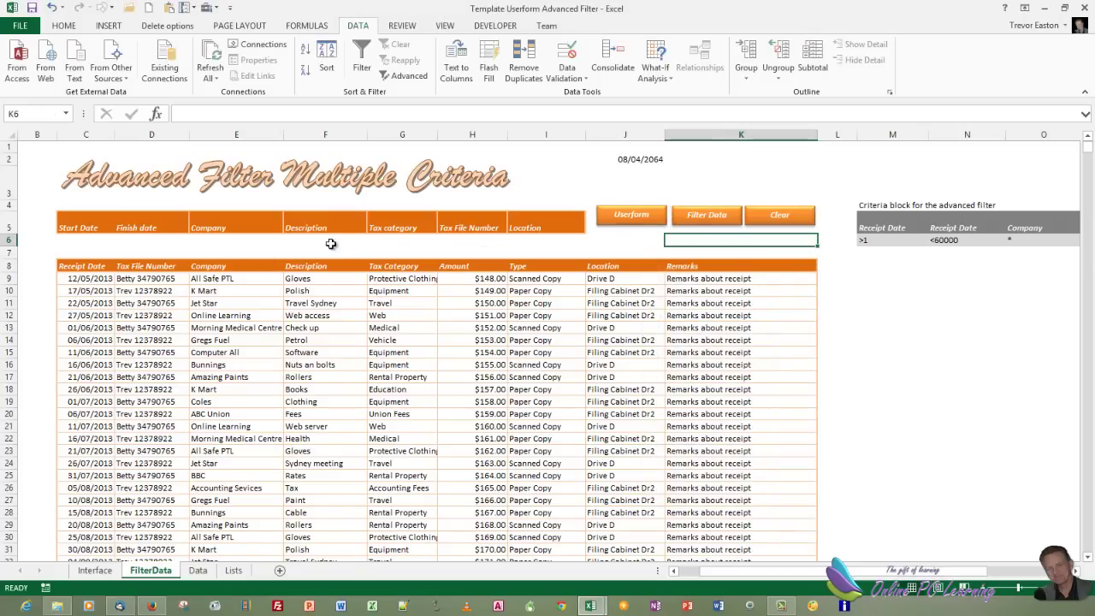
- Choose Education as the Tax category criterion and run Filter Data
left_click(411, 245)
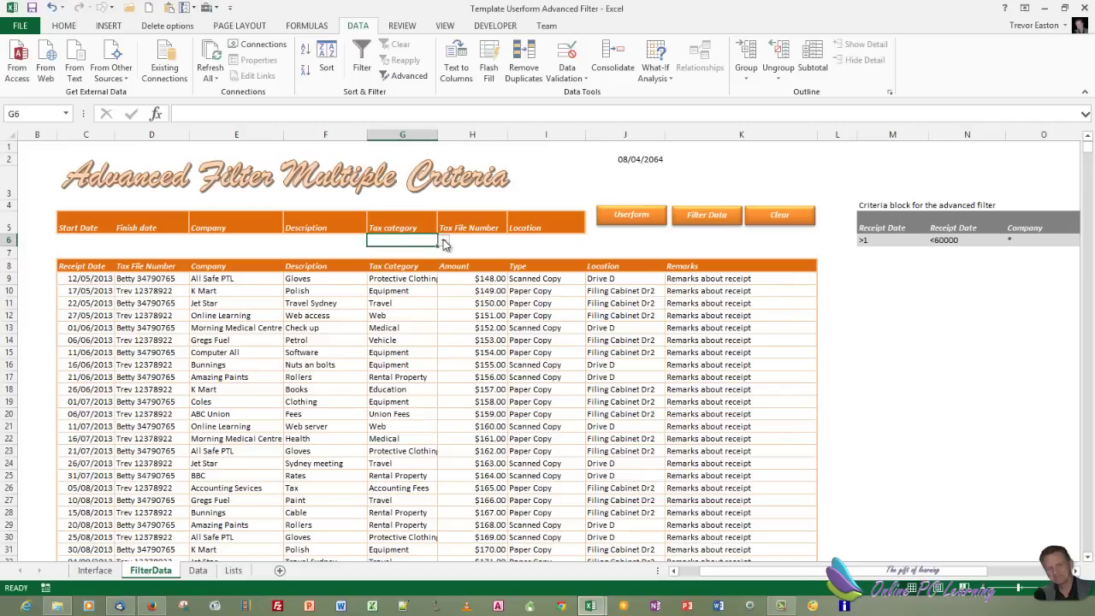
left_click(444, 241)
left_click(414, 260)
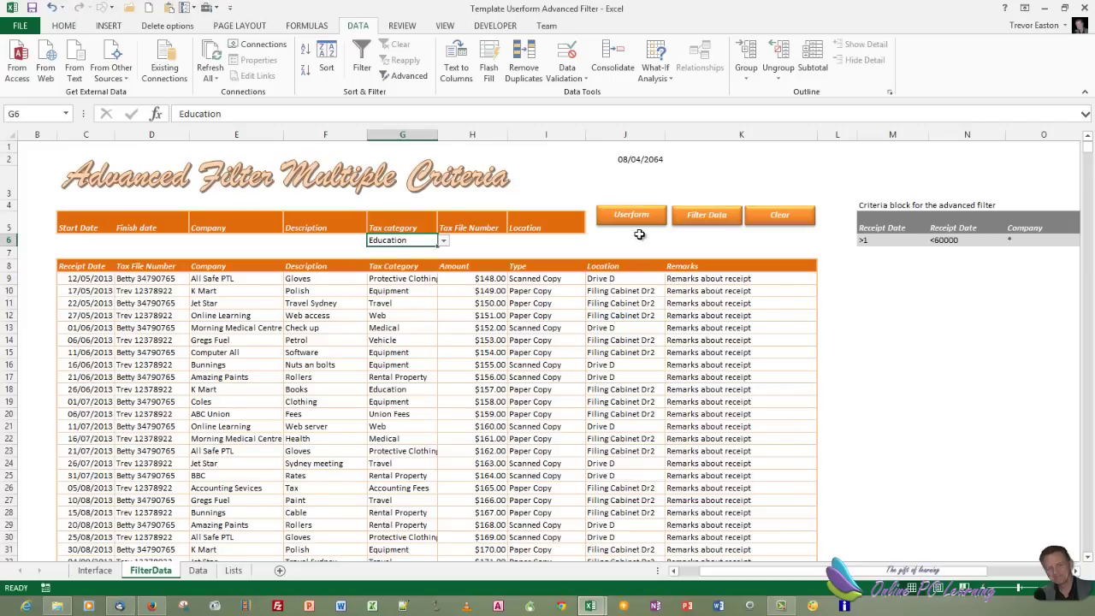
left_click(712, 217)
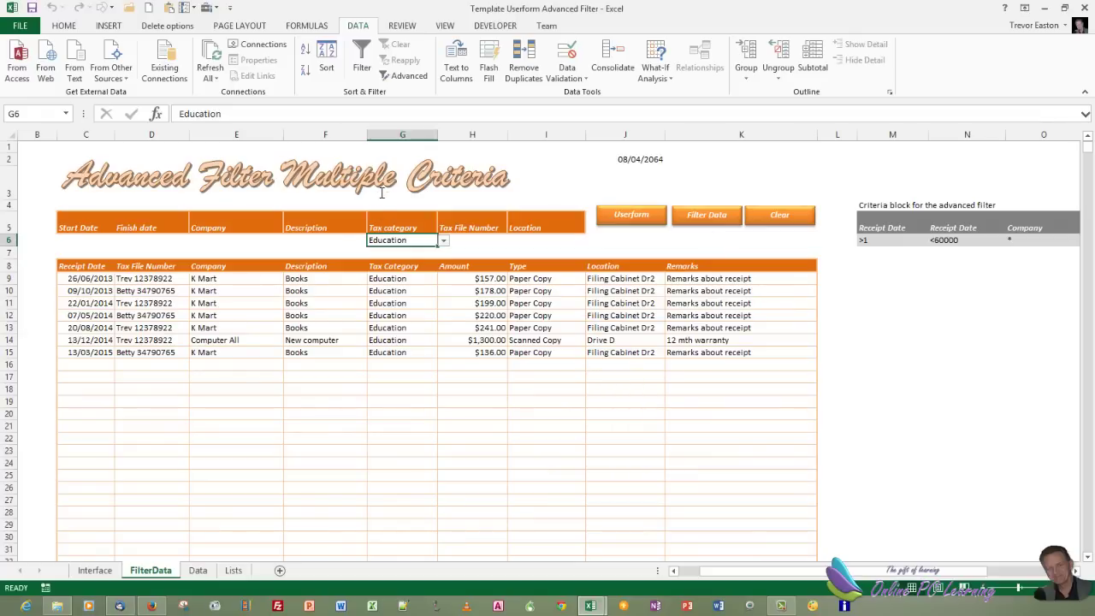
- Add company c in E6 and rerun Filter Data
left_click(249, 244)
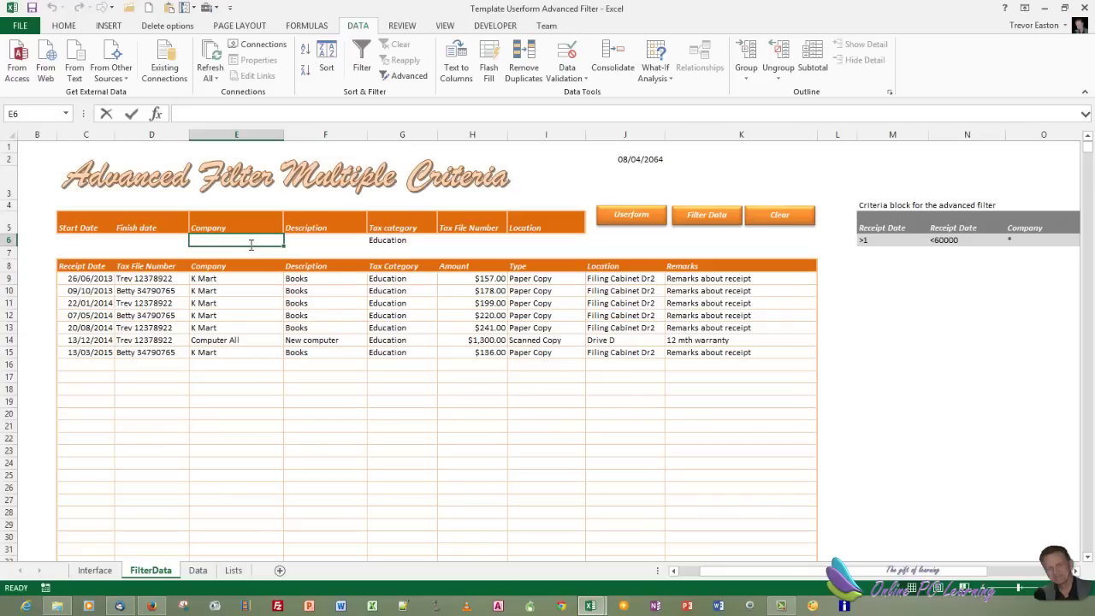
type("c")
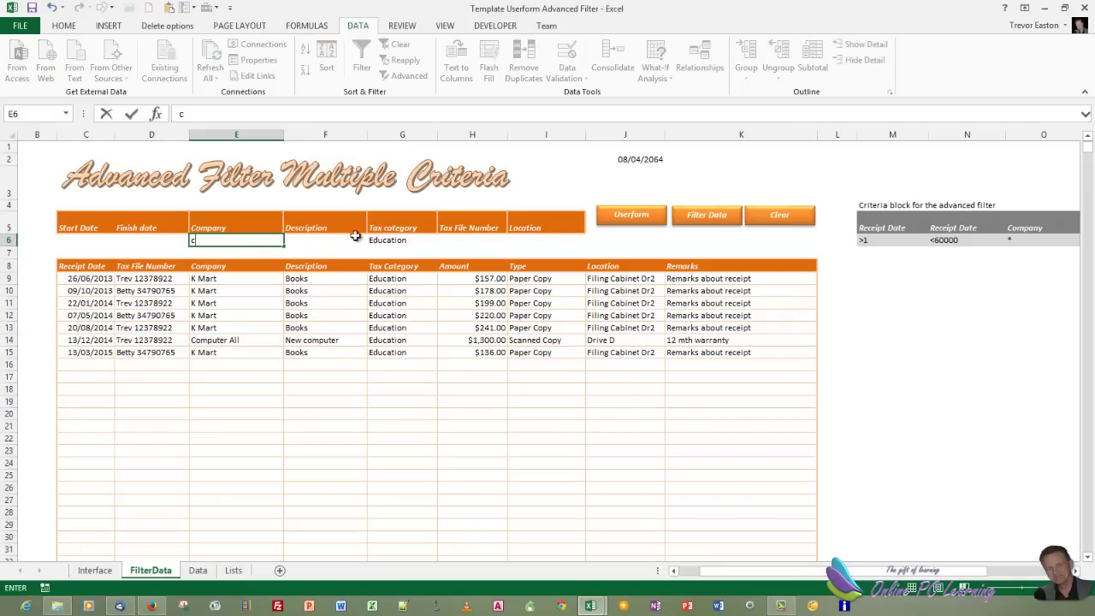
left_click(717, 219)
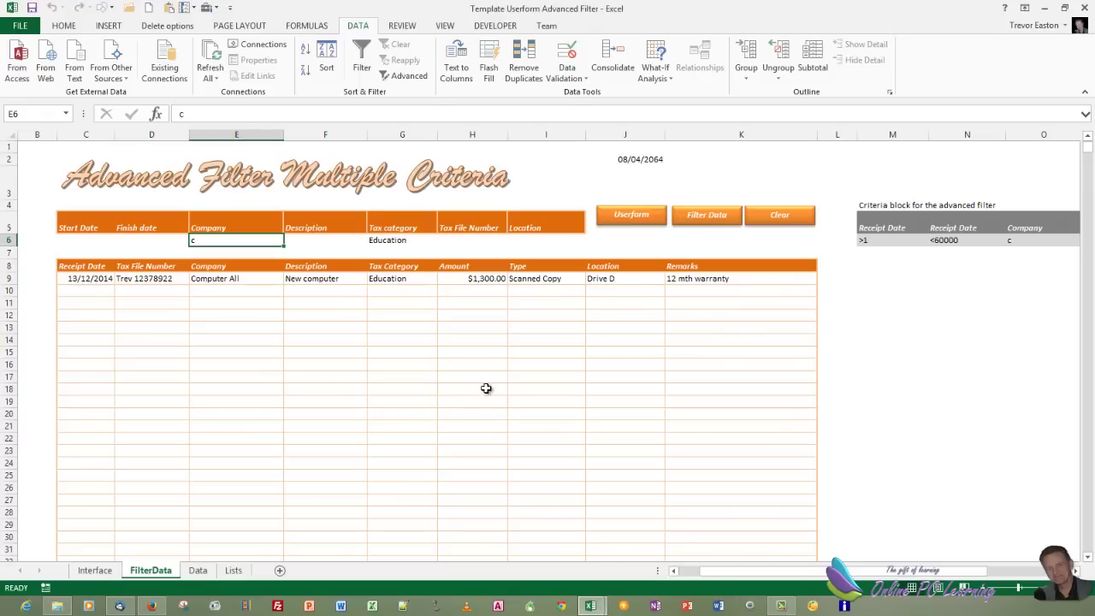
left_click(496, 26)
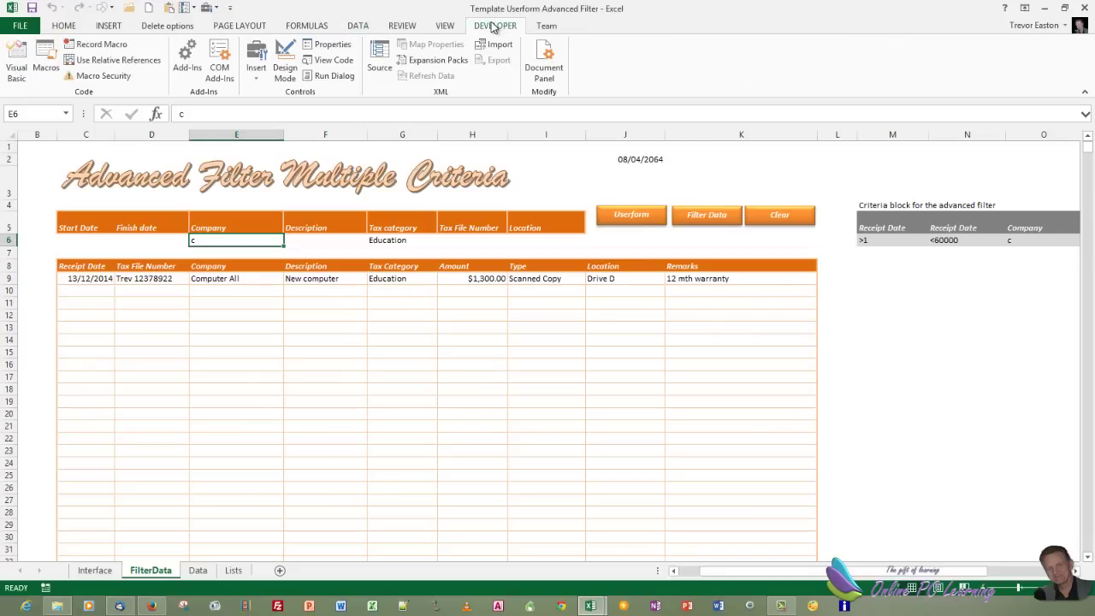
- Start recording a new macro named Clearme
left_click(100, 44)
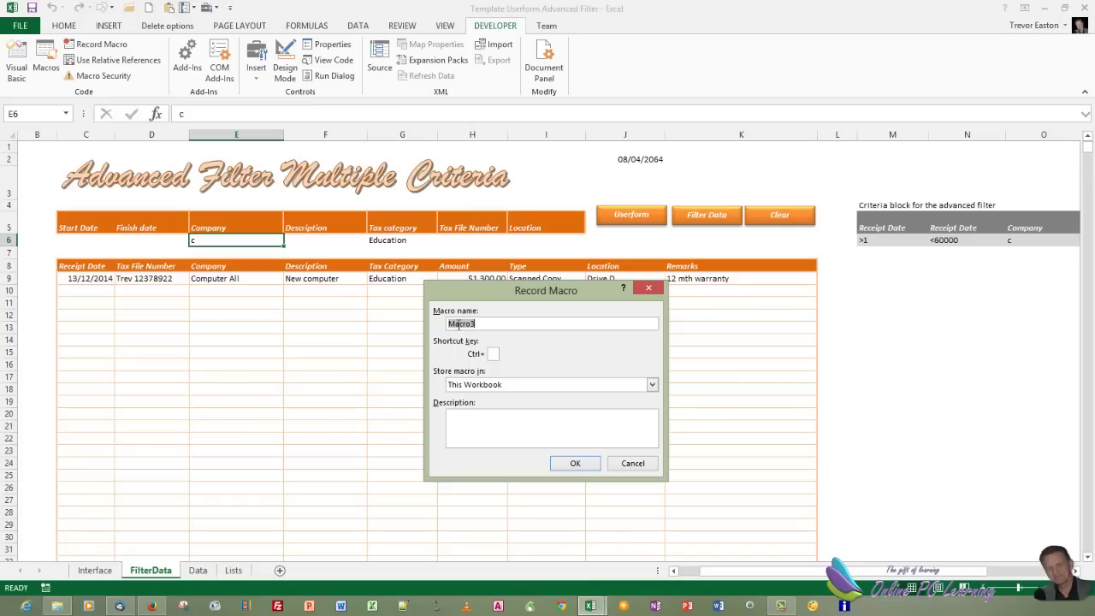
type("Clearme")
left_click(580, 463)
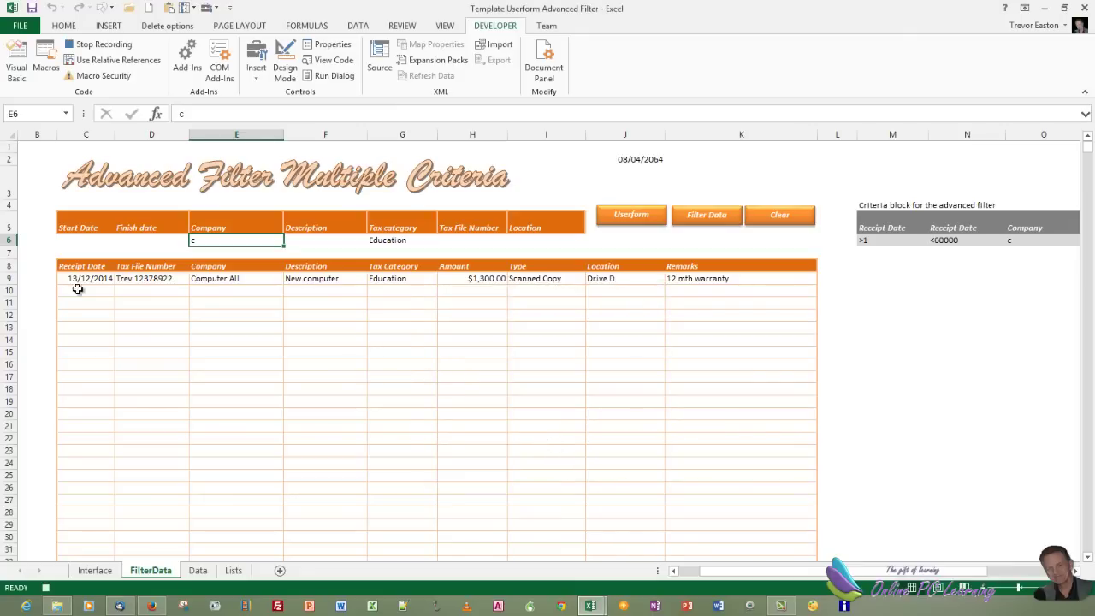
- Set the C9:K137 results range to no borders and delete its contents
left_click_drag(71, 278, 747, 561)
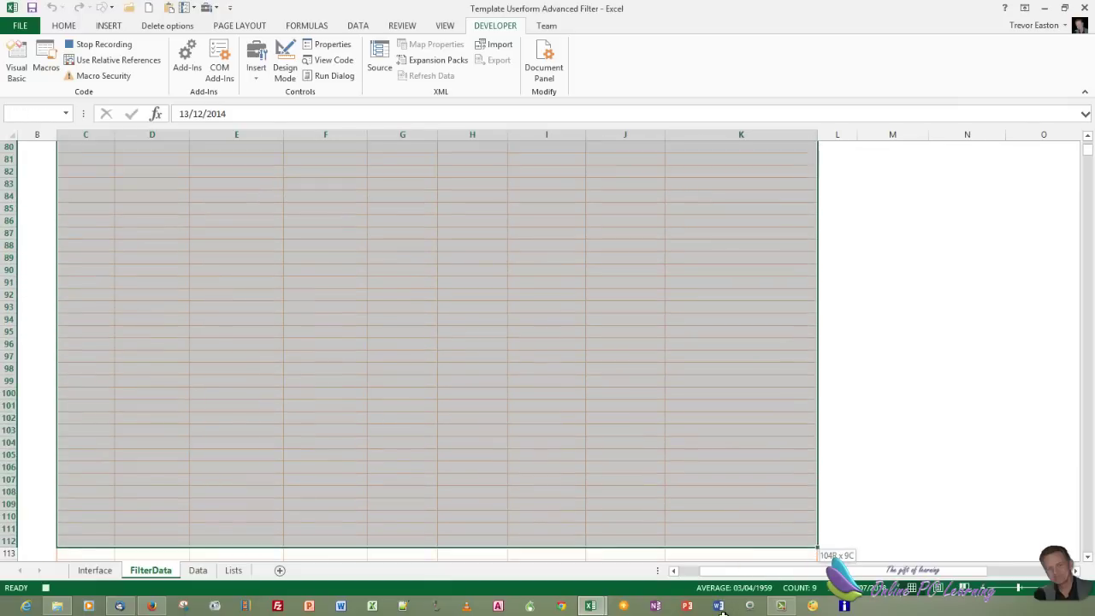
right_click(504, 183)
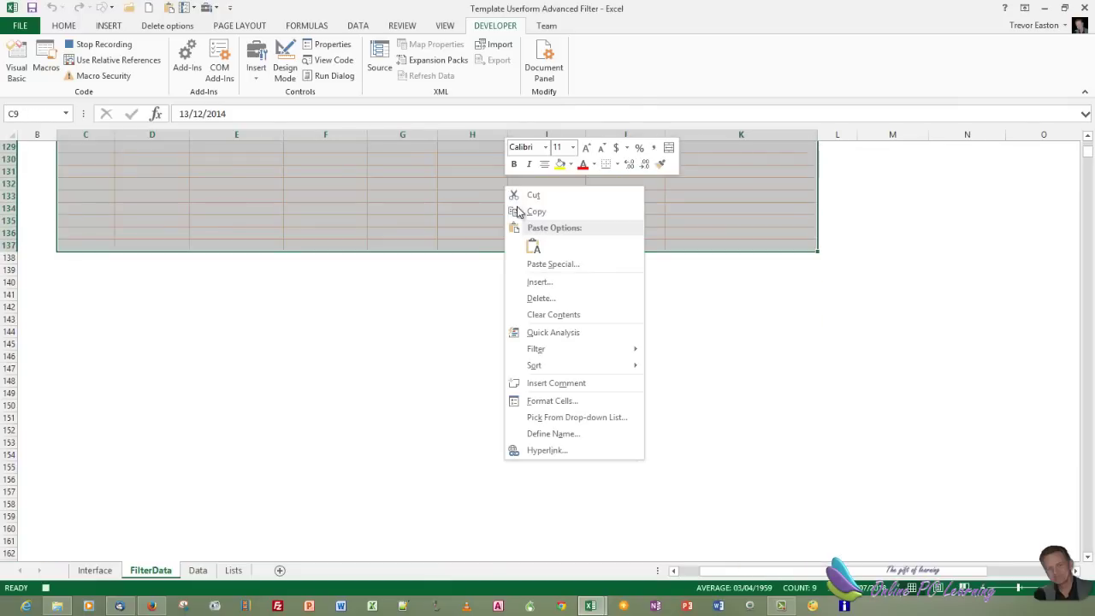
left_click(564, 402)
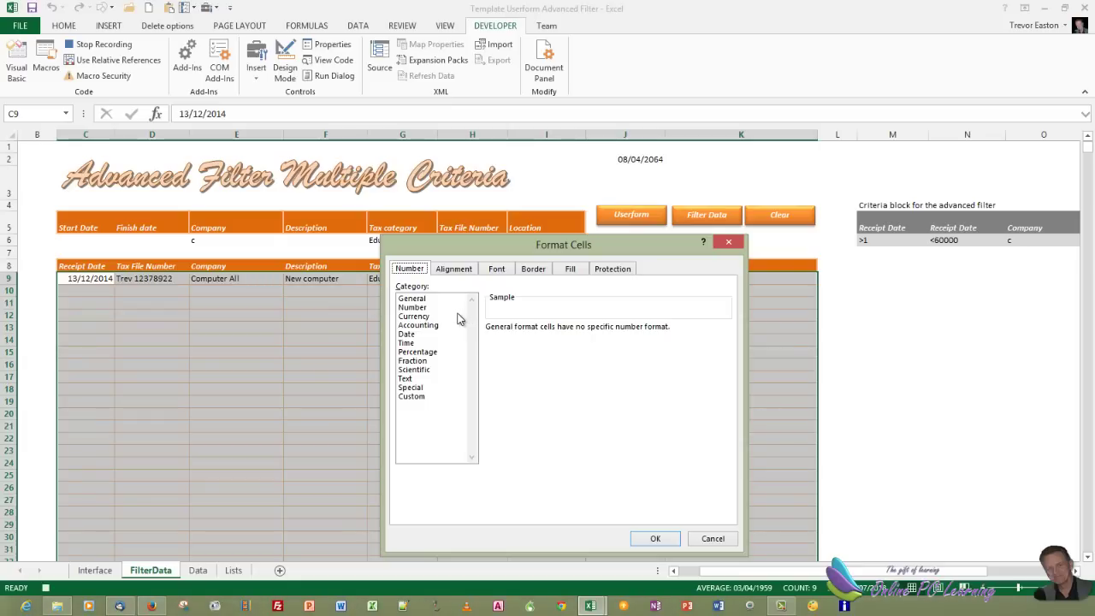
left_click(549, 271)
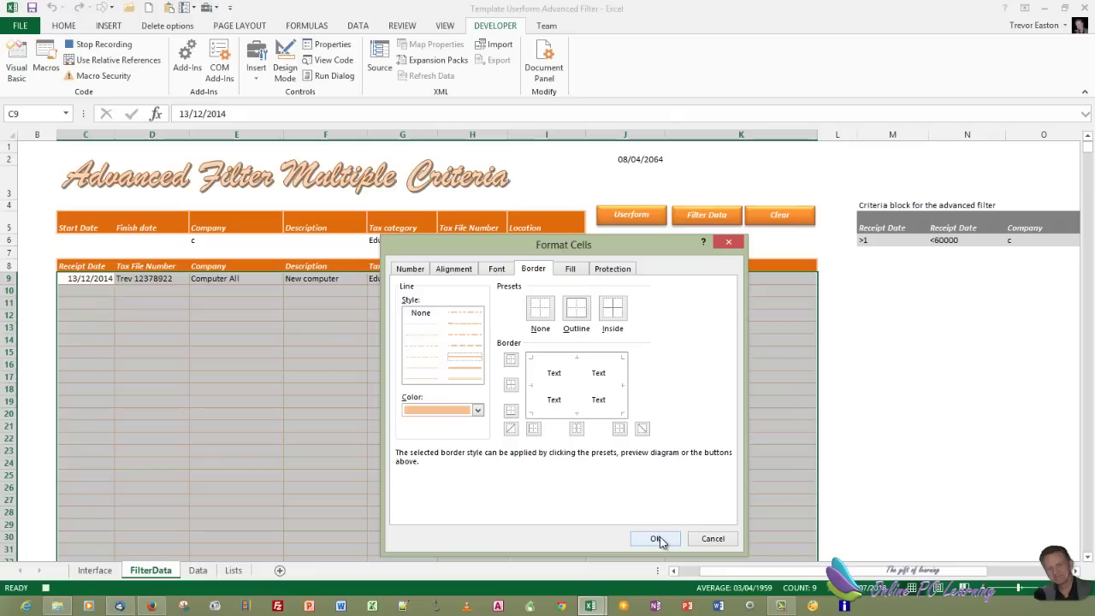
left_click(657, 539)
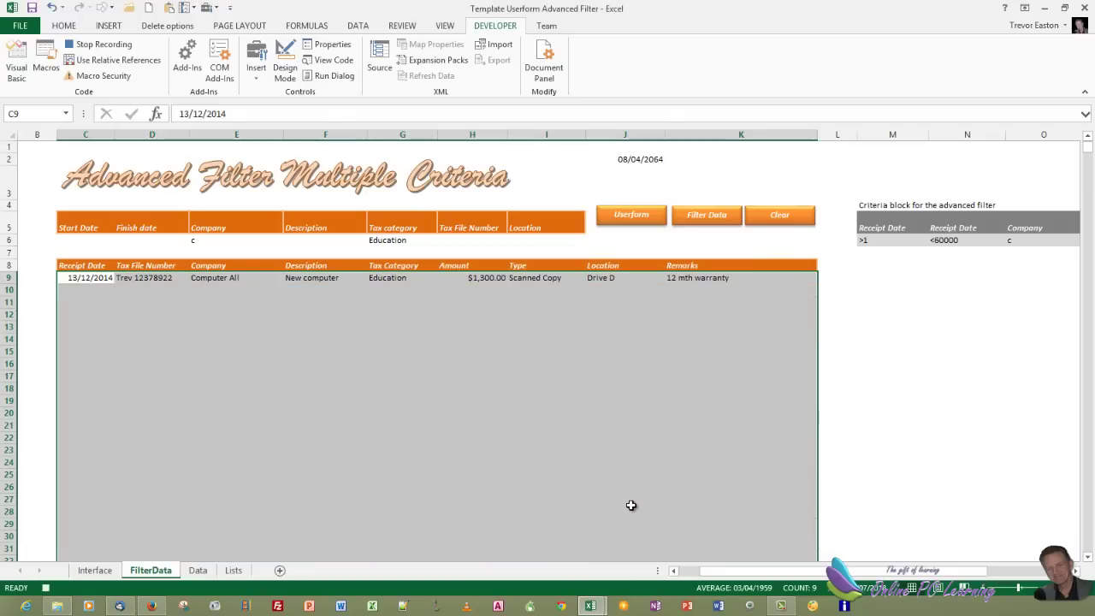
key("Delete")
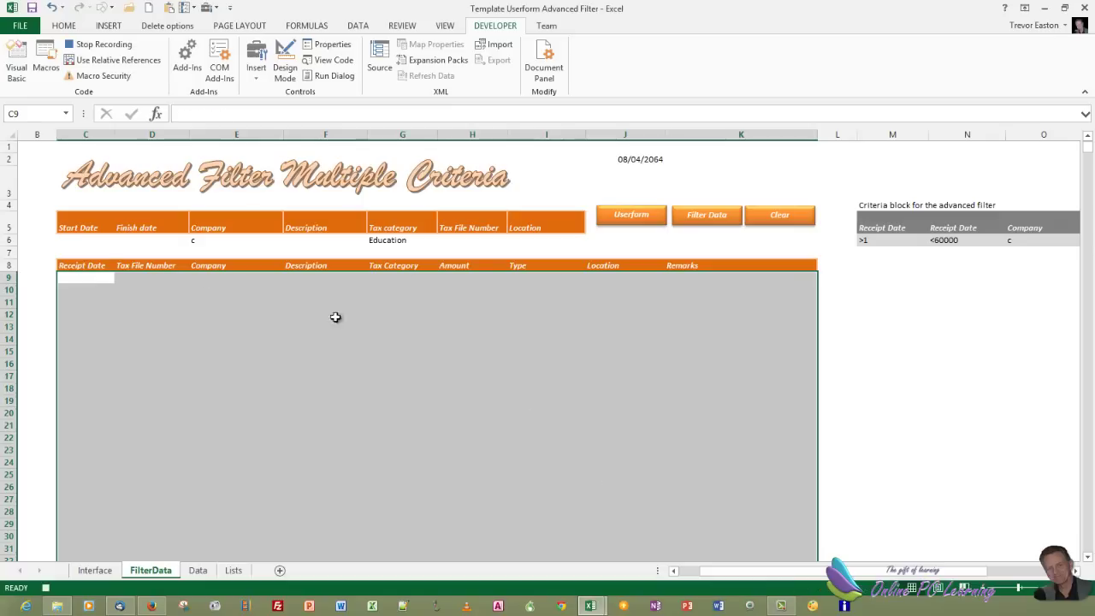
- Clear the C6:I6 criteria entries and stop recording
left_click_drag(72, 237, 550, 247)
key("Delete")
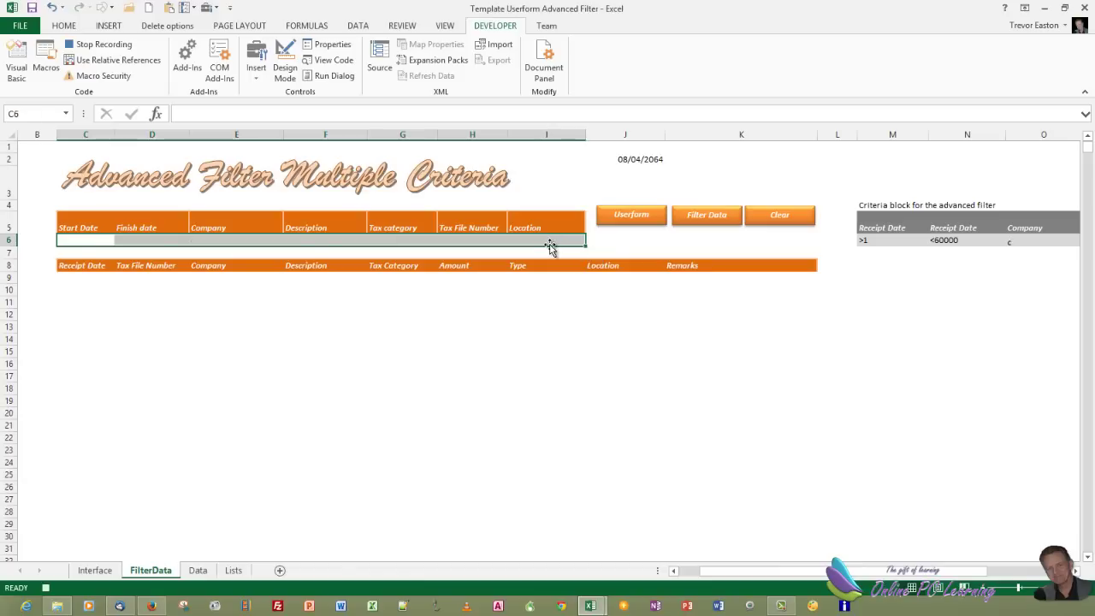
left_click(45, 587)
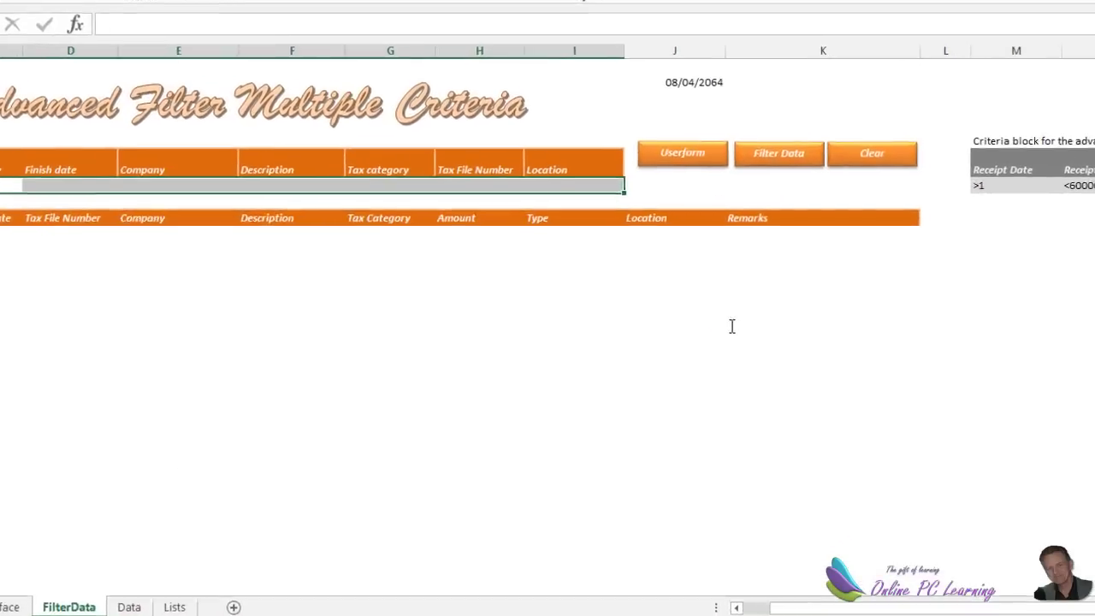
- Change K137 to K10000 in Clearme's first Range line
key("alt+F11")
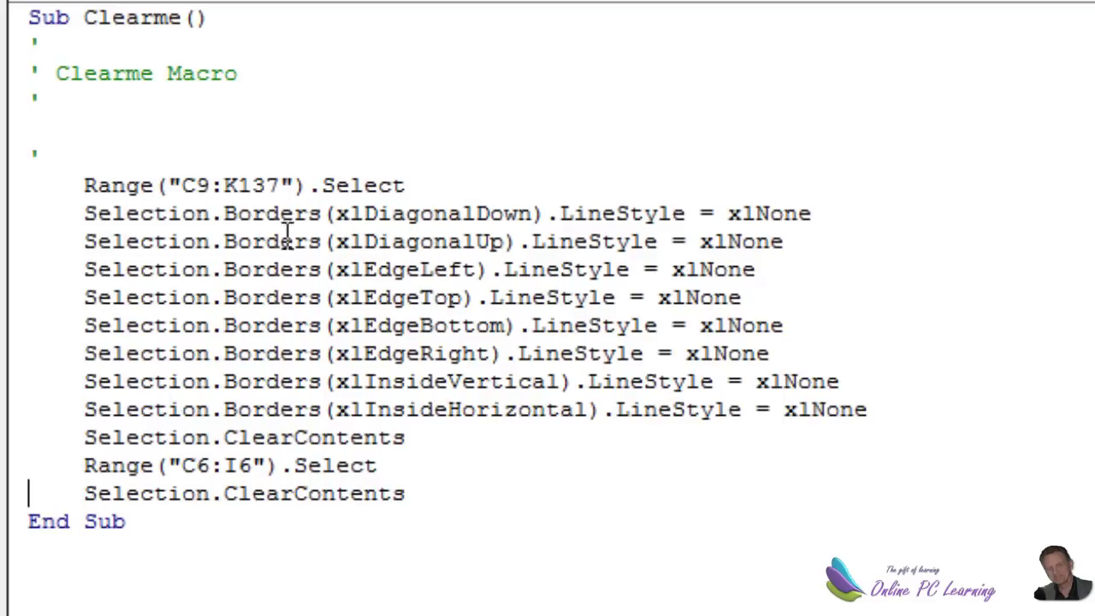
left_click(252, 184)
left_click(282, 185, "shift")
type("0000")
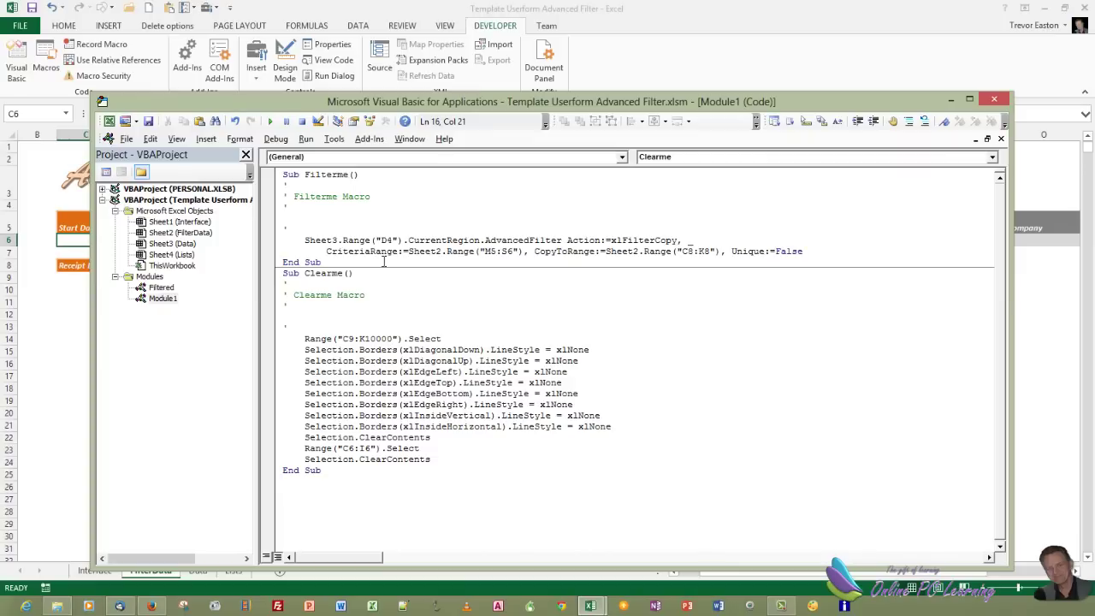
- Assign the Clearme macro to the Clear shape
left_click(45, 389)
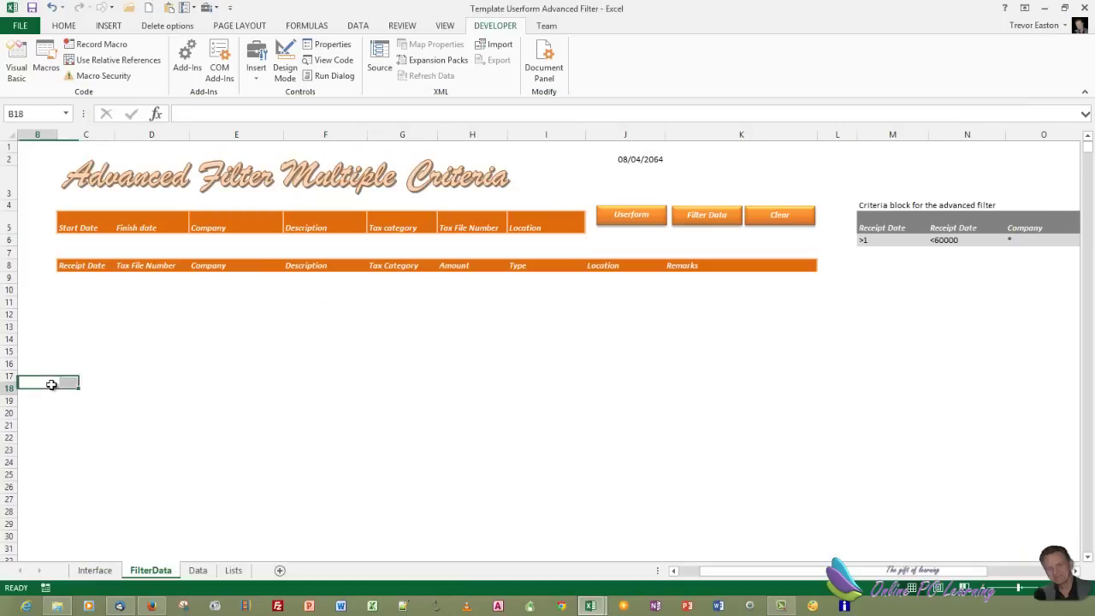
right_click(785, 219)
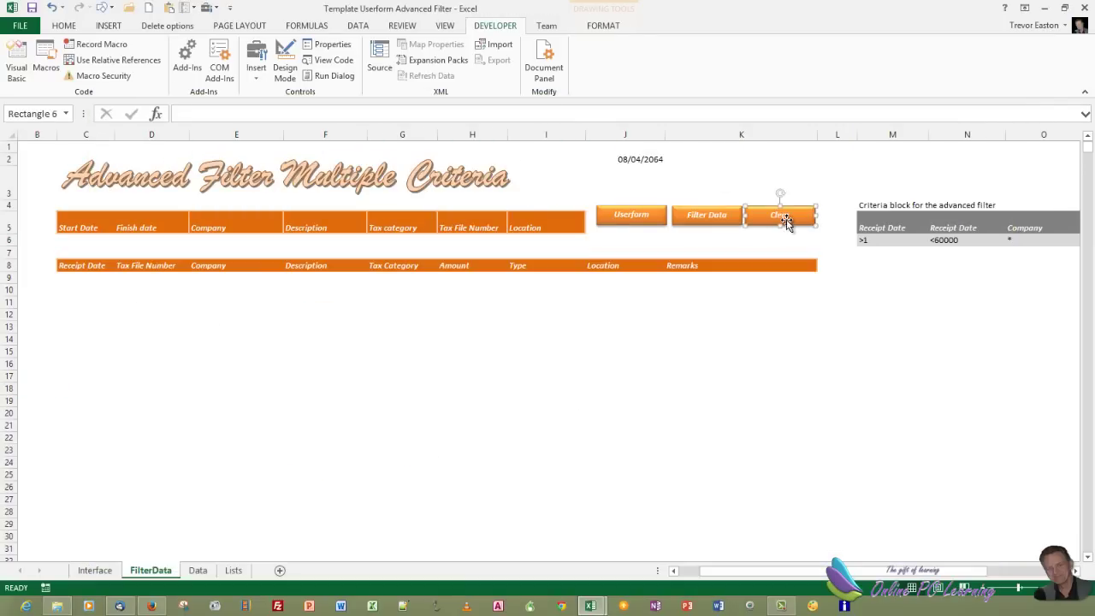
left_click(852, 401)
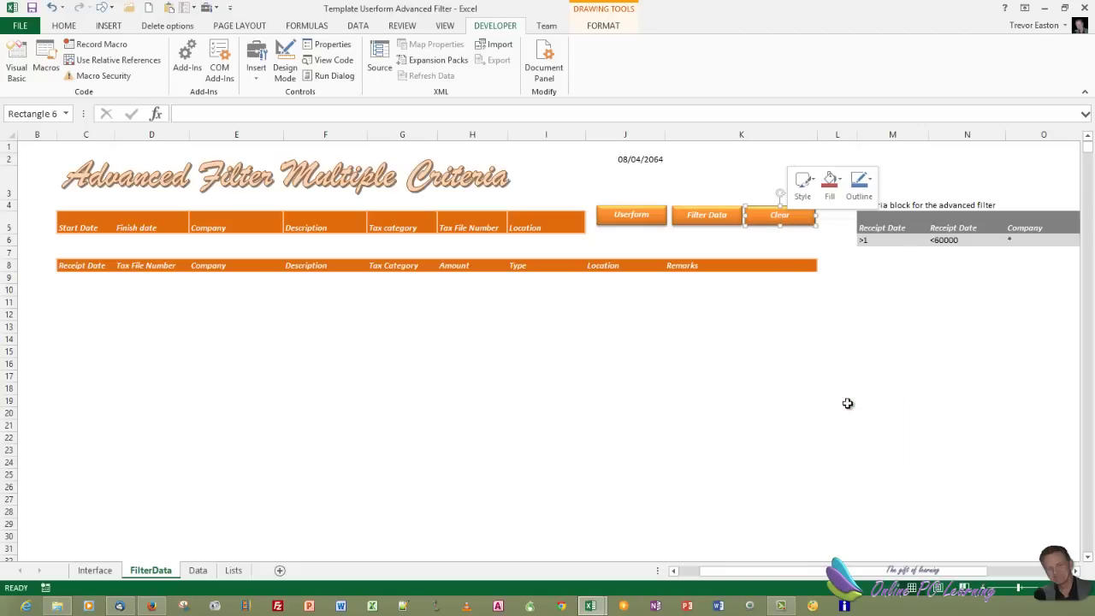
left_click(735, 327)
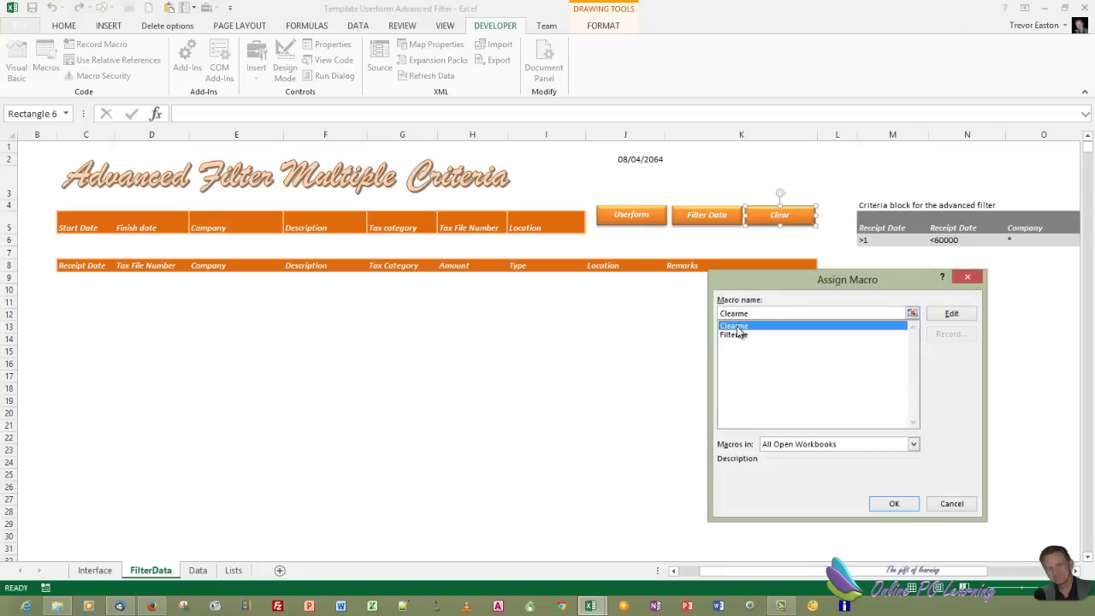
left_click(894, 504)
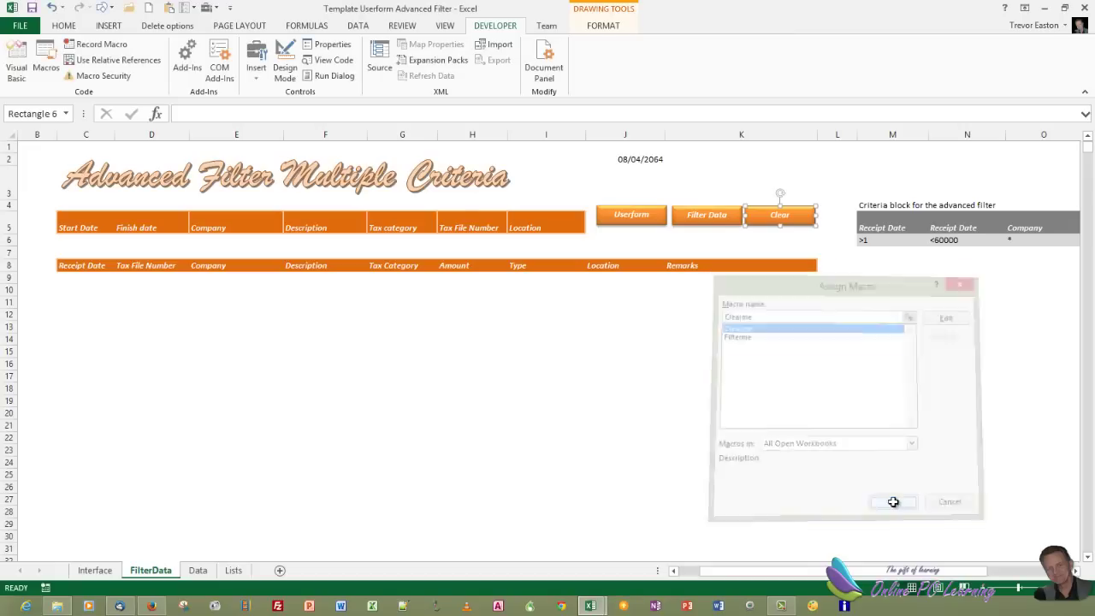
left_click(484, 376)
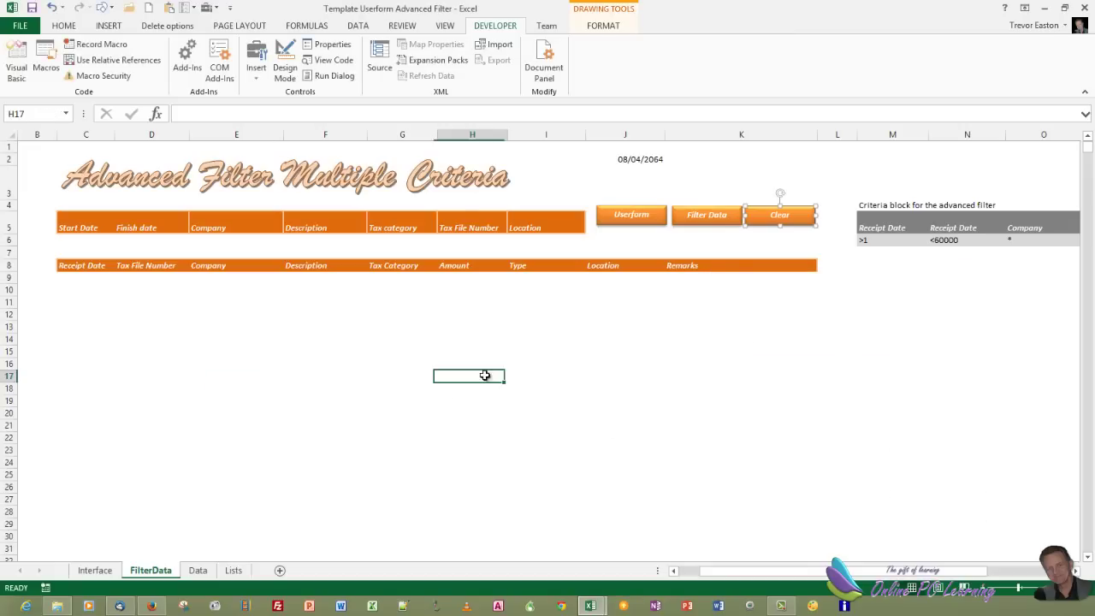
- Test Clear and Filter Data, then enter Education and 'wewe' criteria and clear them
left_click(782, 219)
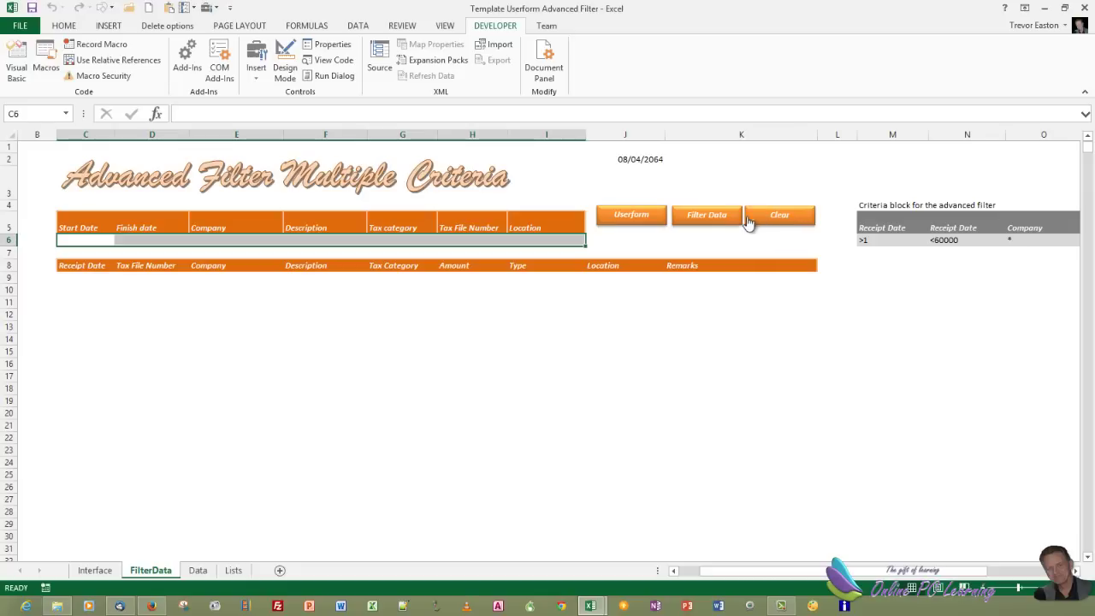
left_click(715, 216)
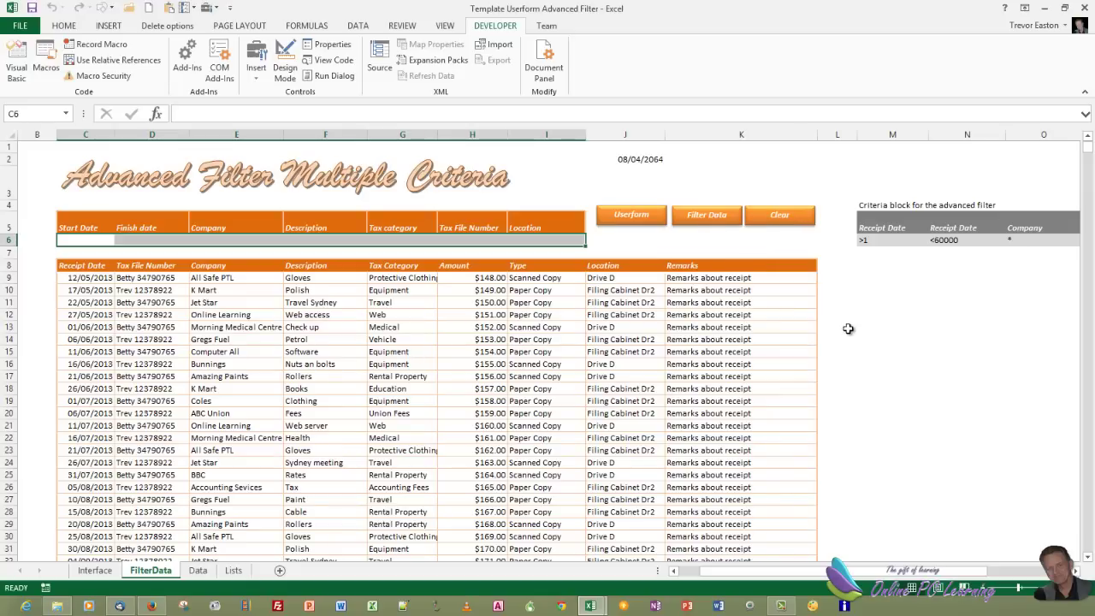
left_click(408, 239)
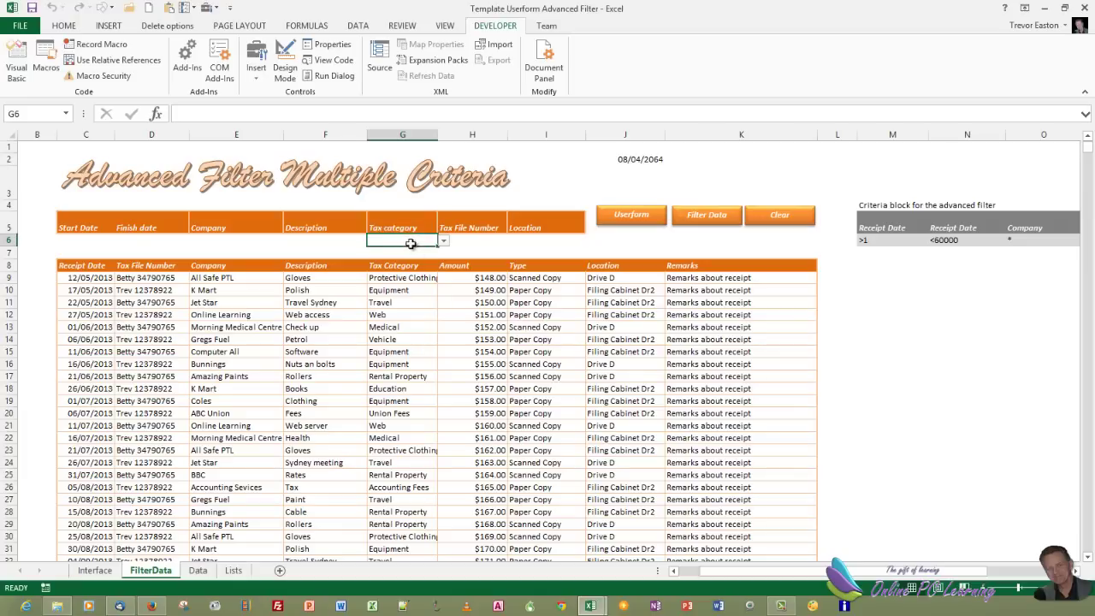
left_click(443, 244)
left_click(387, 258)
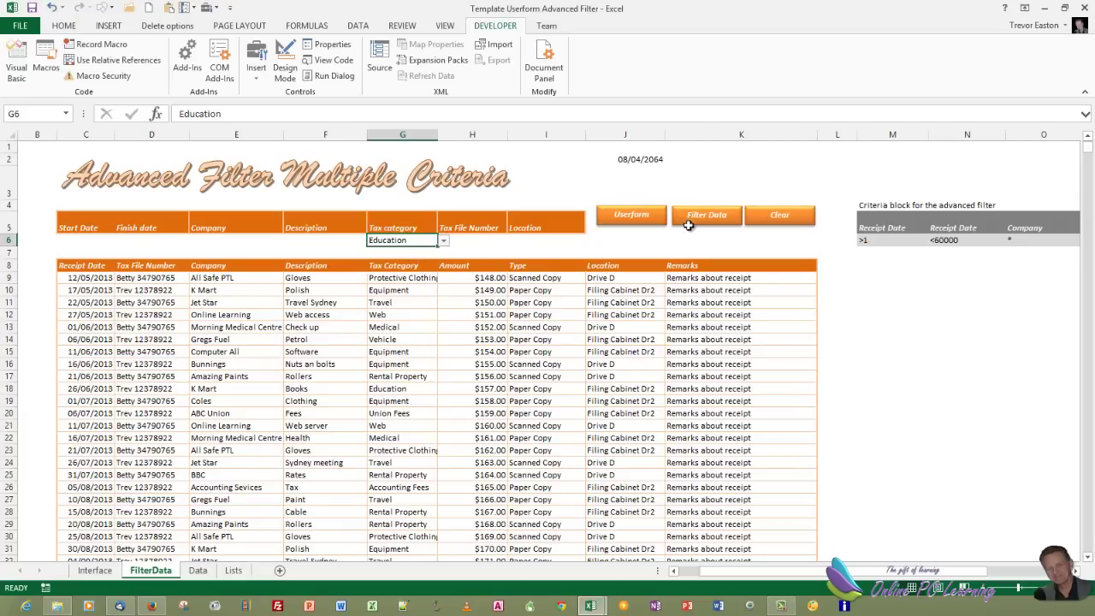
left_click(344, 241)
type("wewe")
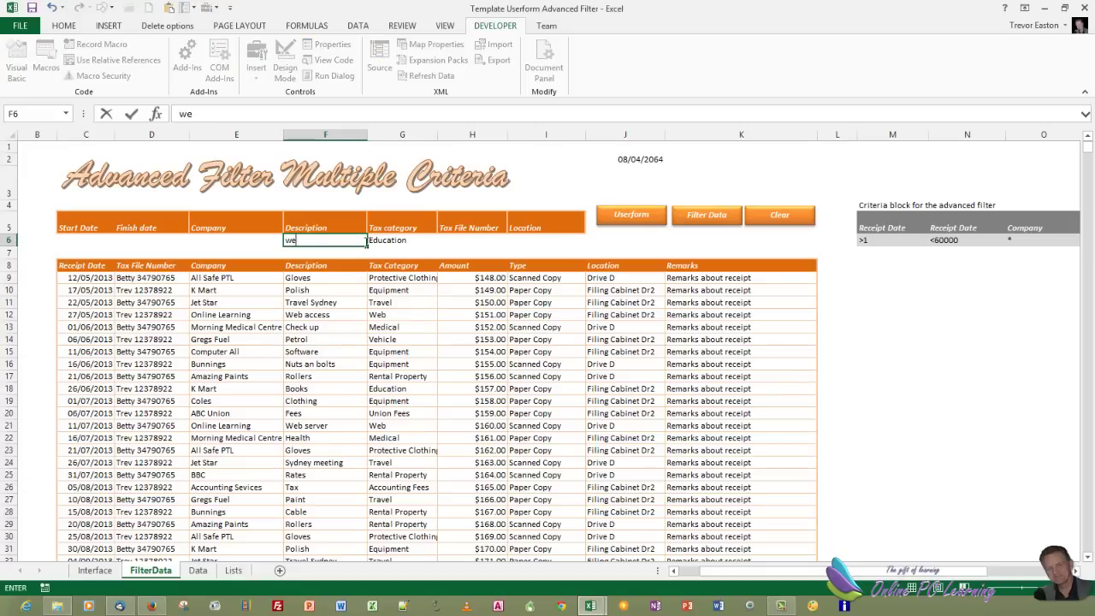
left_click(785, 215)
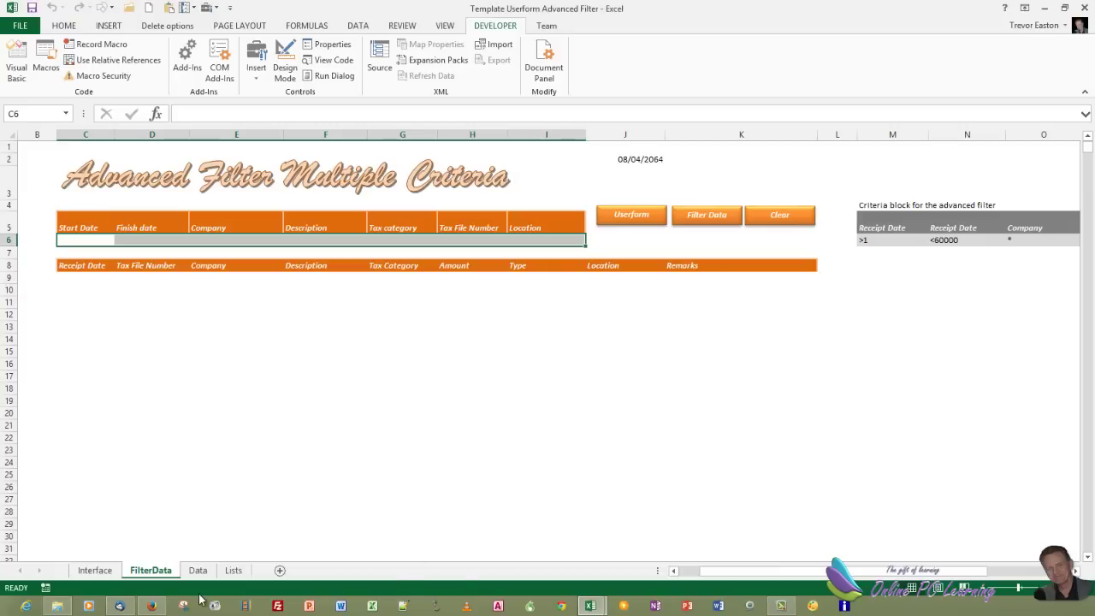
- Move the Filterme and Clearme code from Module1 into the Filtered module
key("alt+F11")
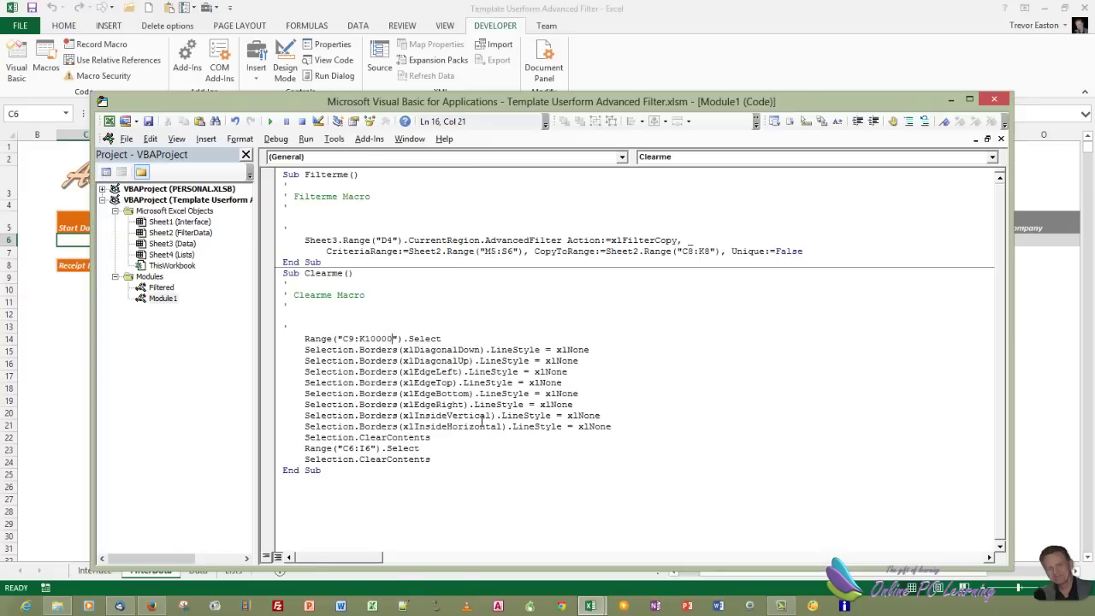
left_click_drag(304, 339, 427, 448)
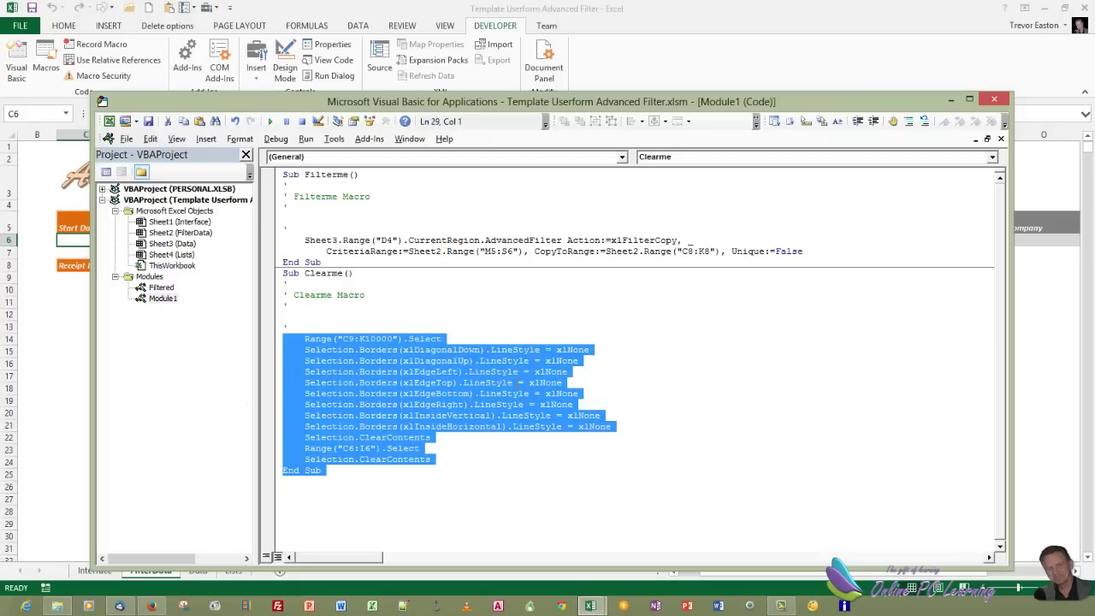
left_click(517, 382)
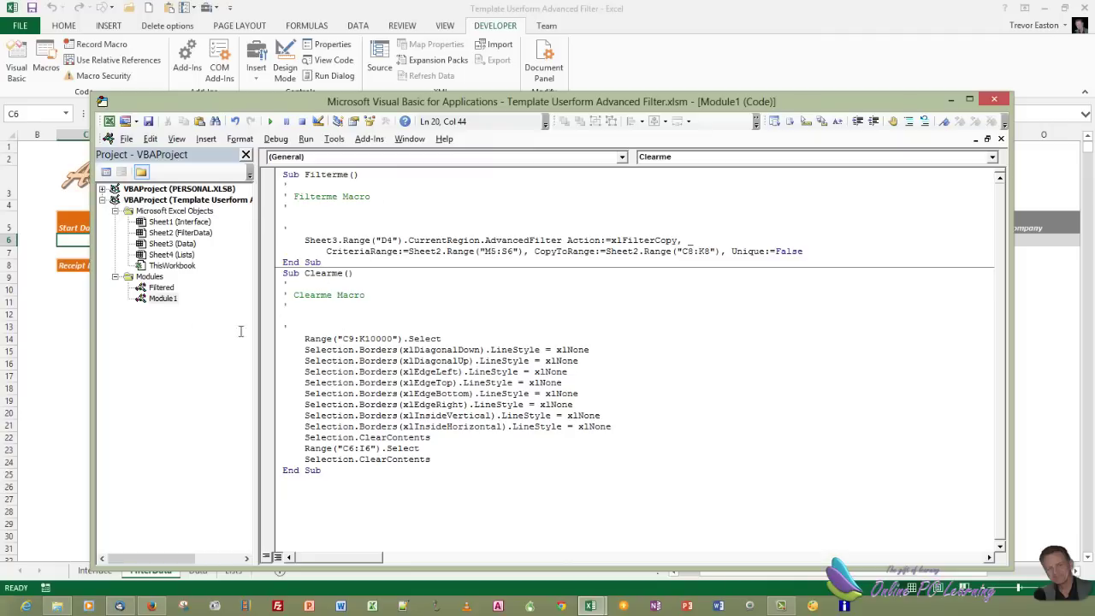
left_click(161, 290)
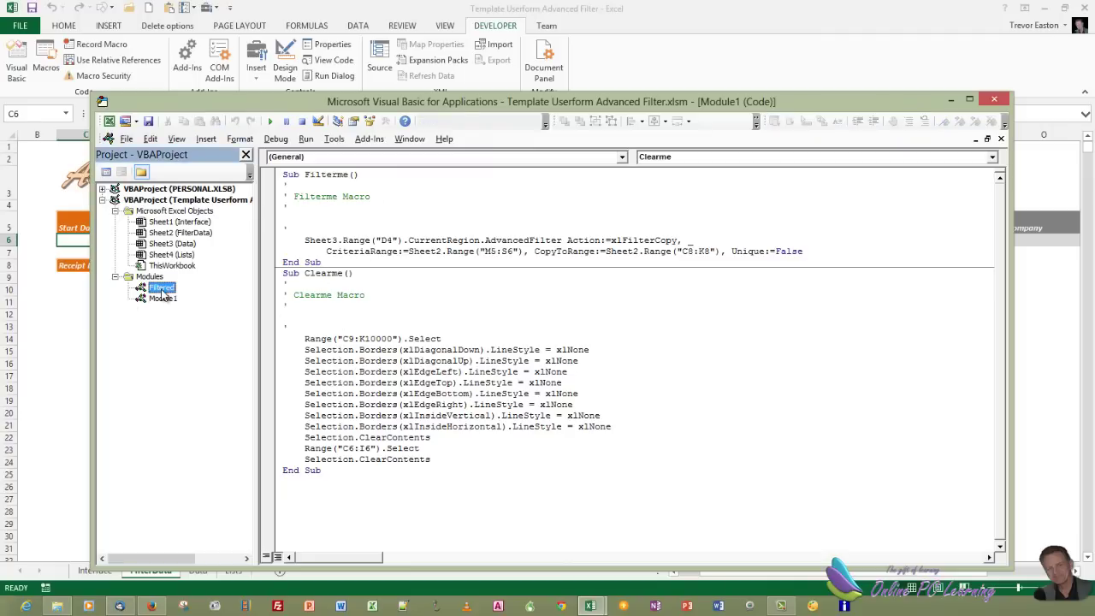
double_click(162, 289)
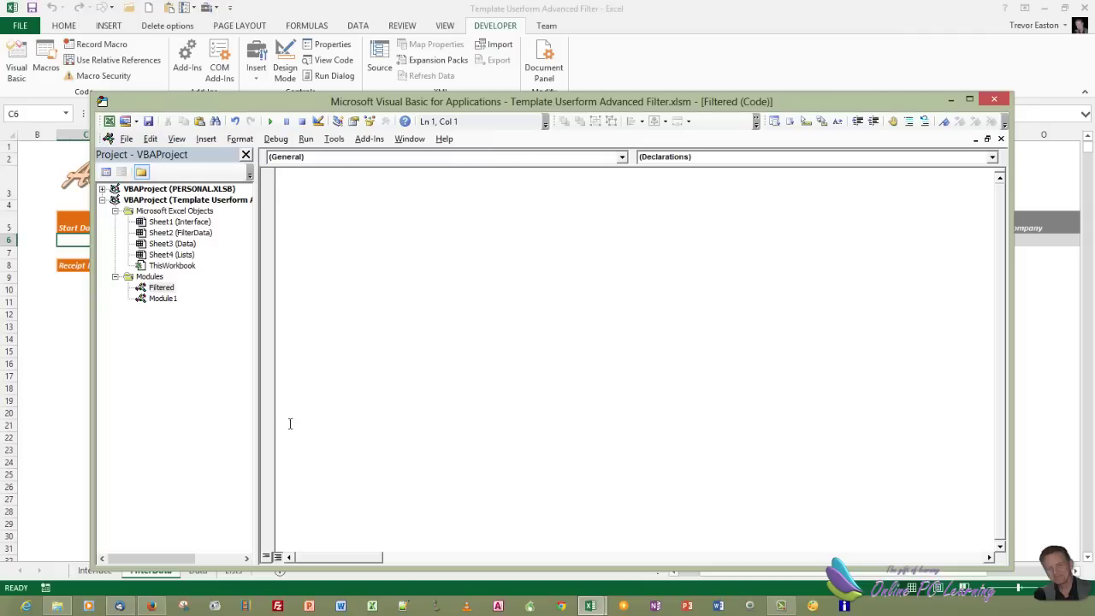
double_click(176, 301)
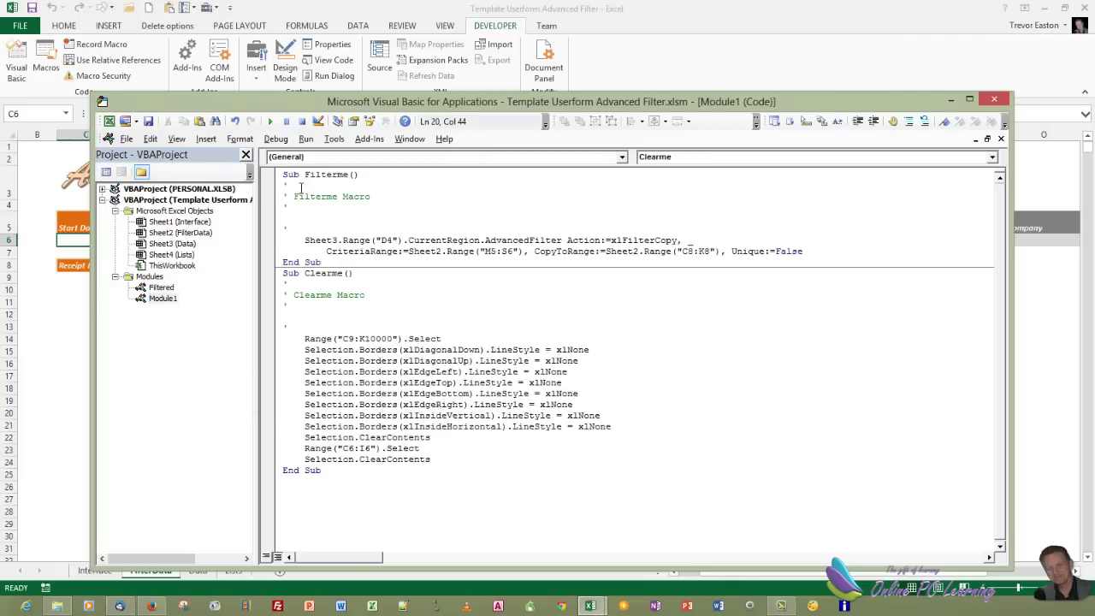
left_click_drag(285, 182, 363, 497)
key("ctrl+c")
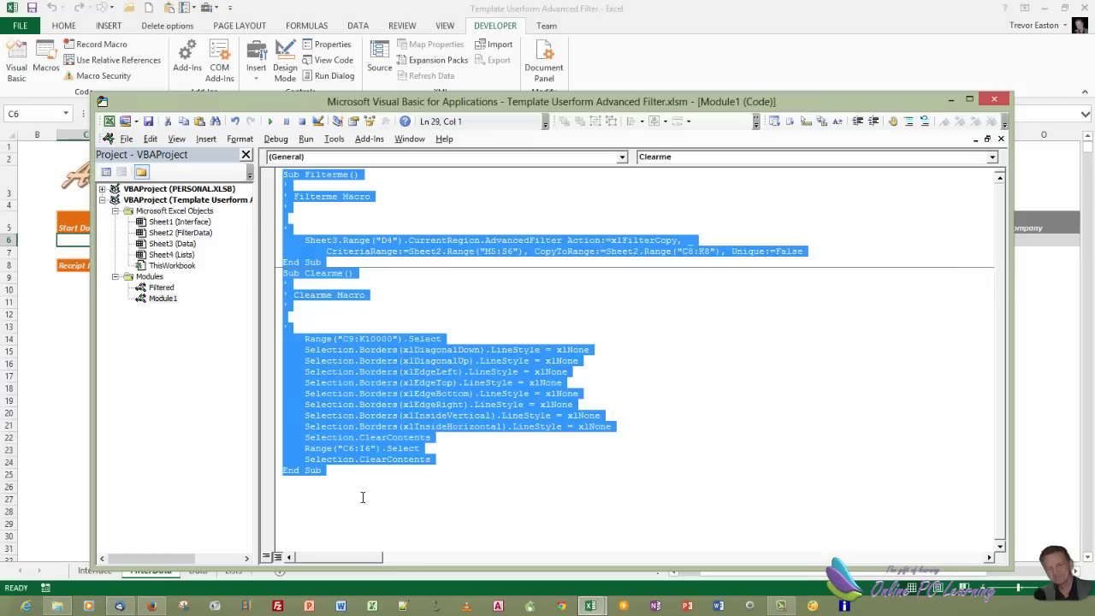
right_click(345, 395)
left_click(405, 155)
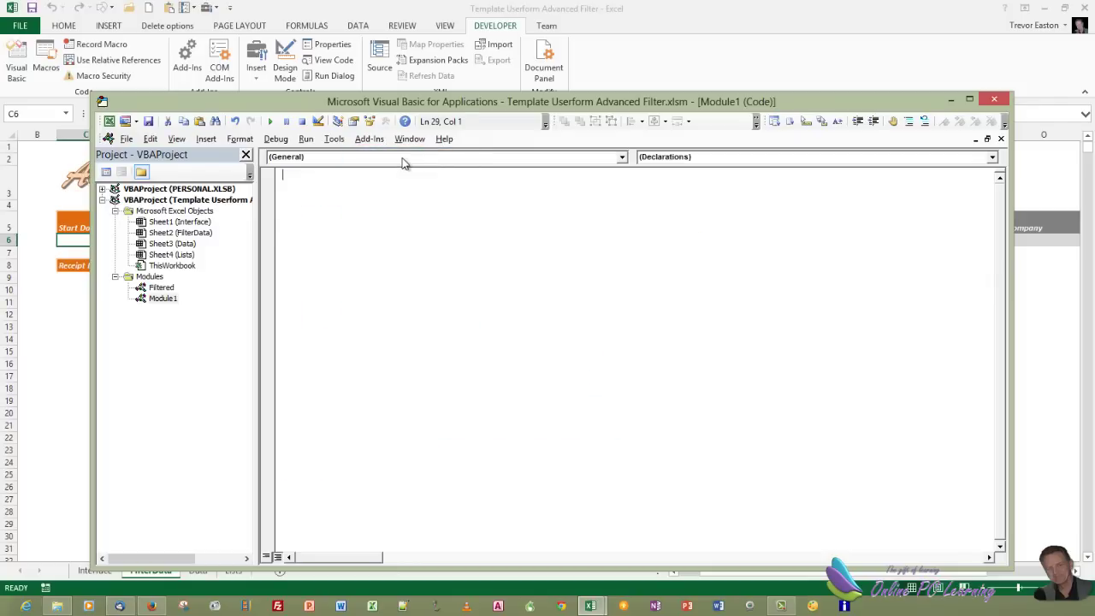
double_click(160, 289)
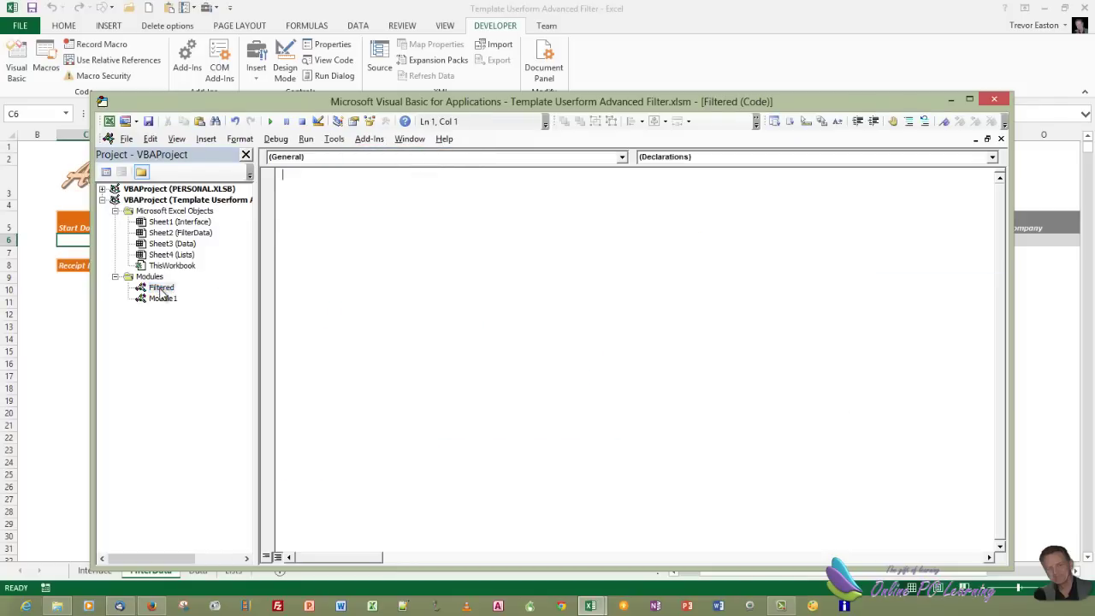
right_click(304, 179)
left_click(348, 220)
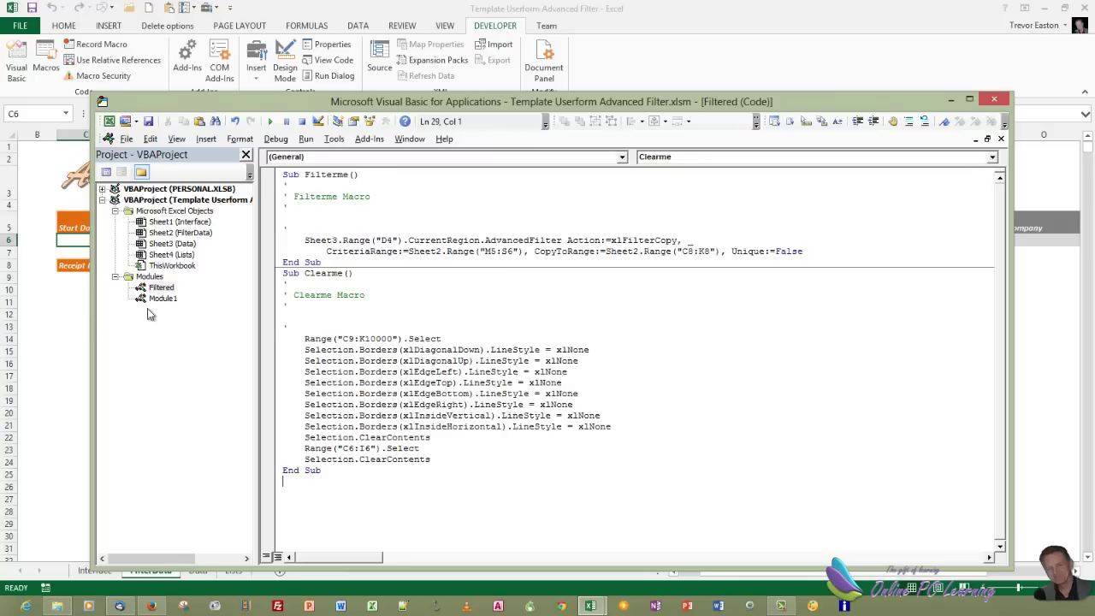
- Remove Module1 without exporting it and return to Excel
right_click(162, 298)
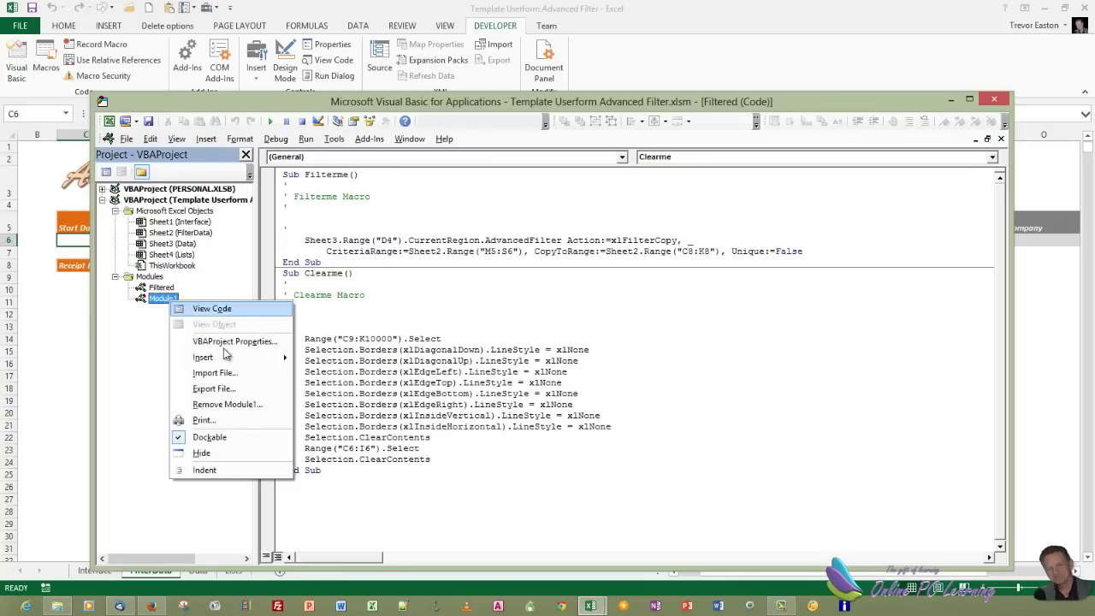
left_click(248, 405)
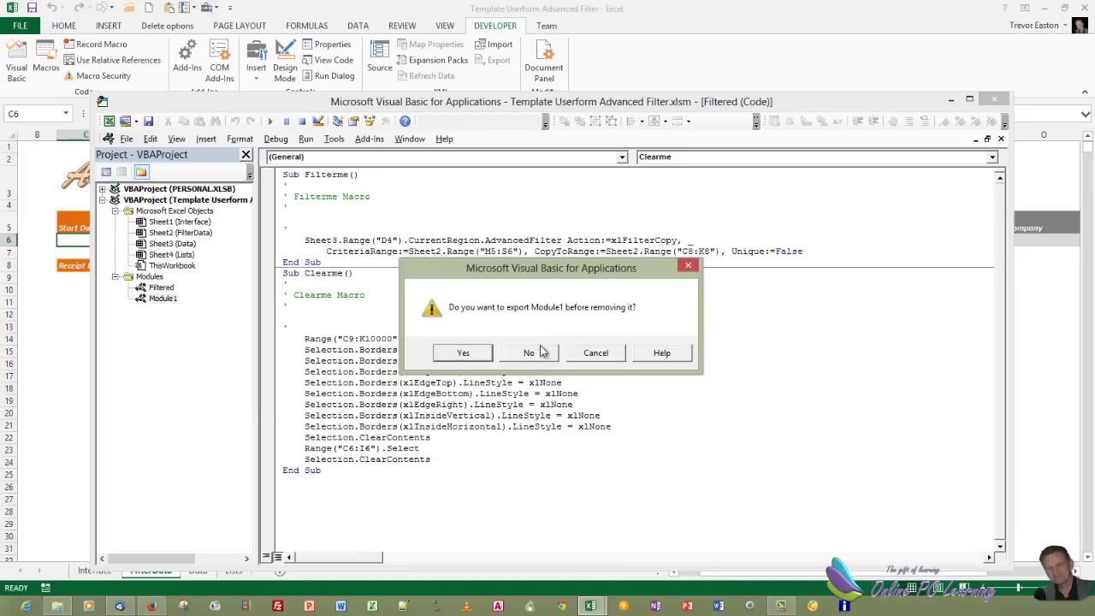
left_click(538, 353)
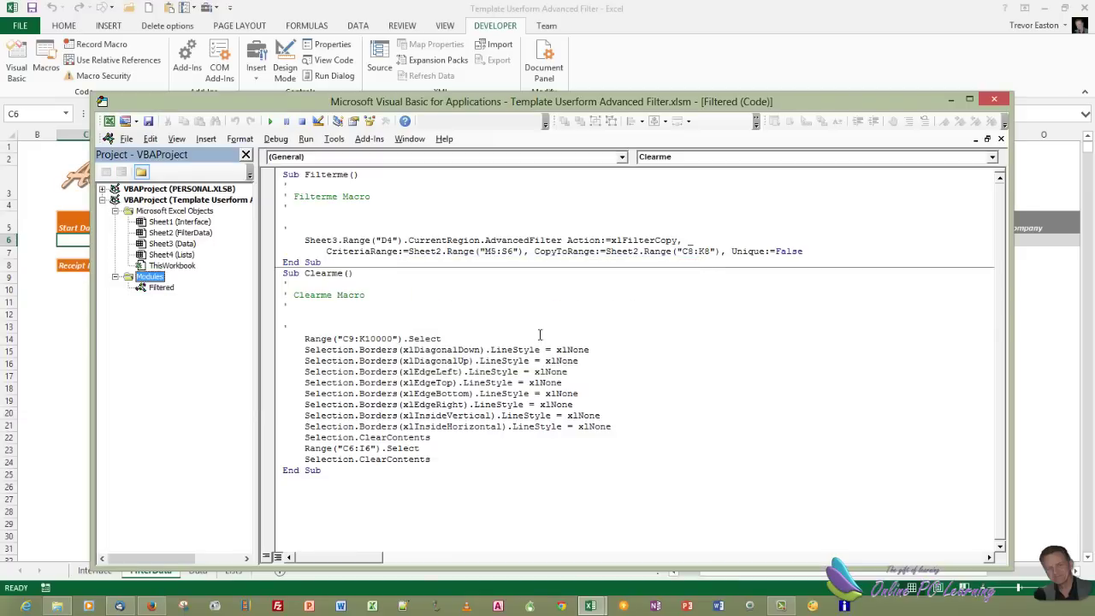
left_click(540, 334)
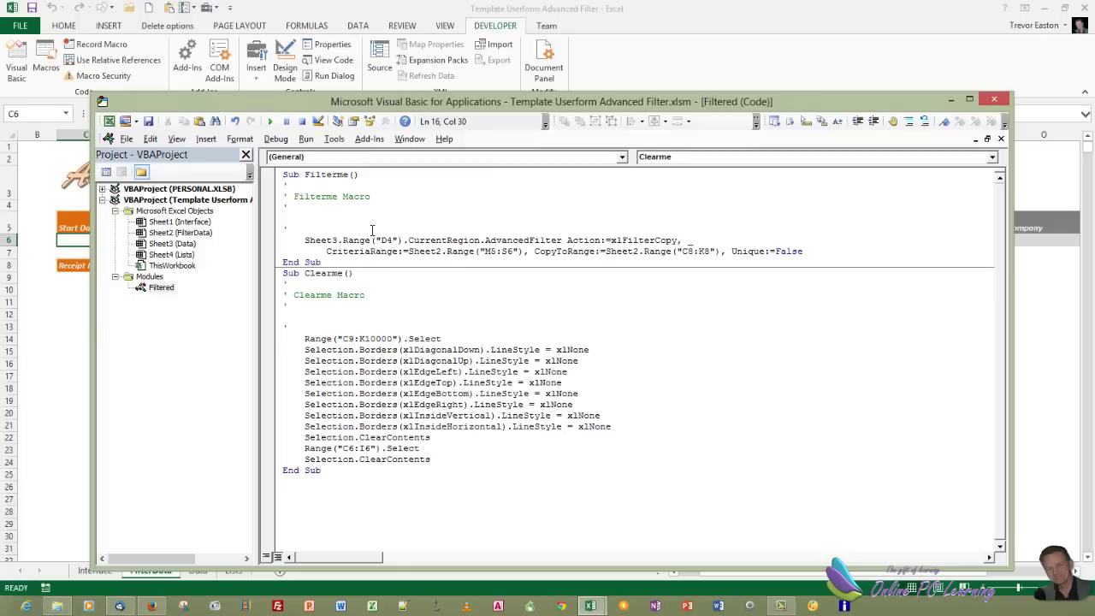
left_click(50, 352)
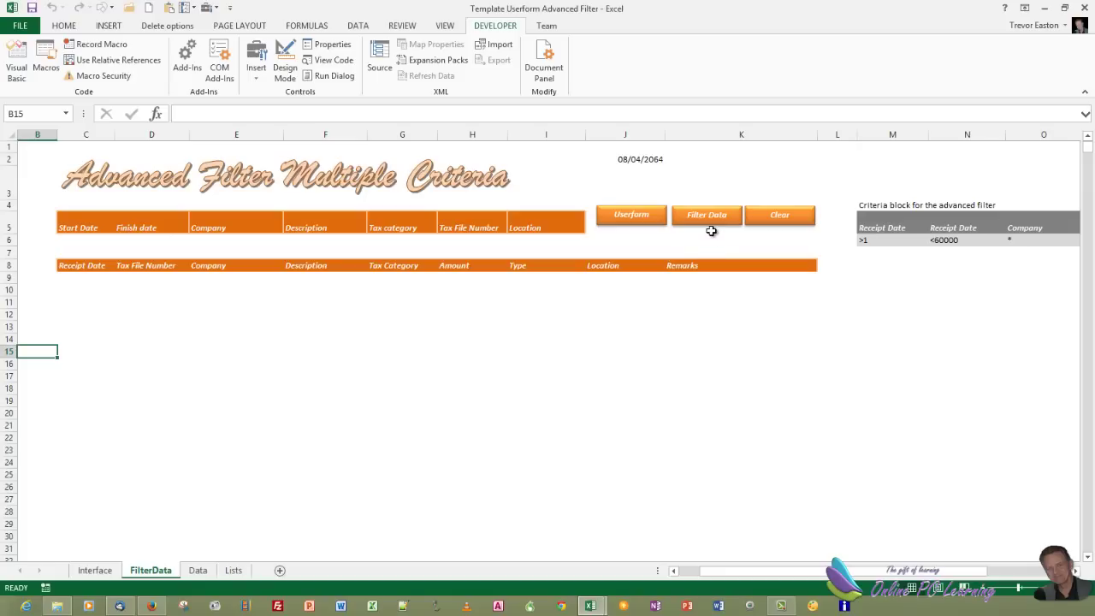
- On the Userform Advanced Filter workbook's Interface sheet, run Filter Data in the Multiple Advanced Filters userform, then close it
key("ctrl+Tab")
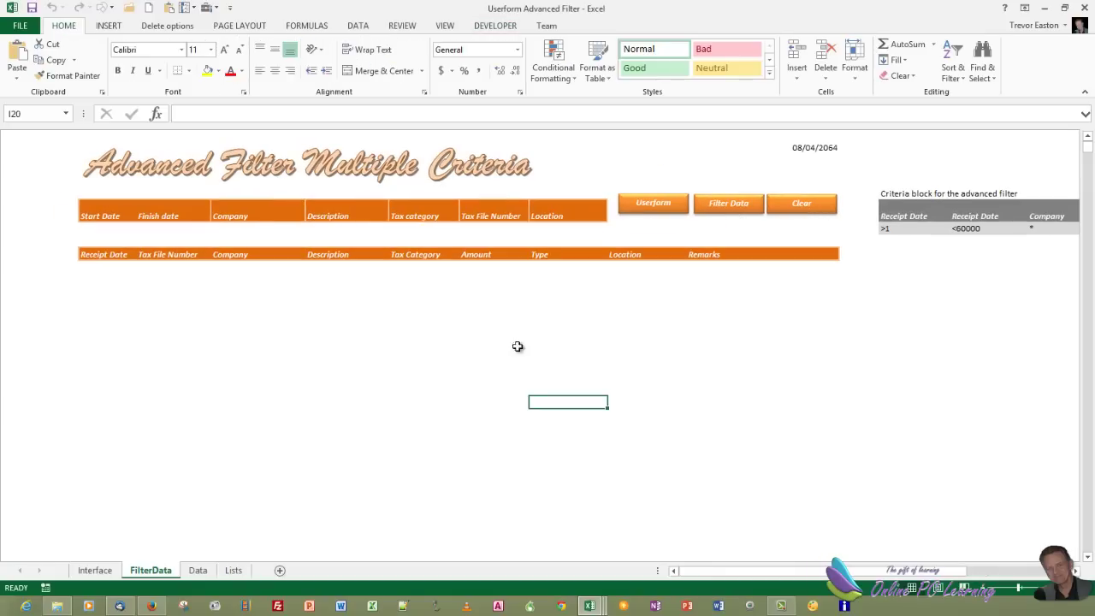
left_click(101, 570)
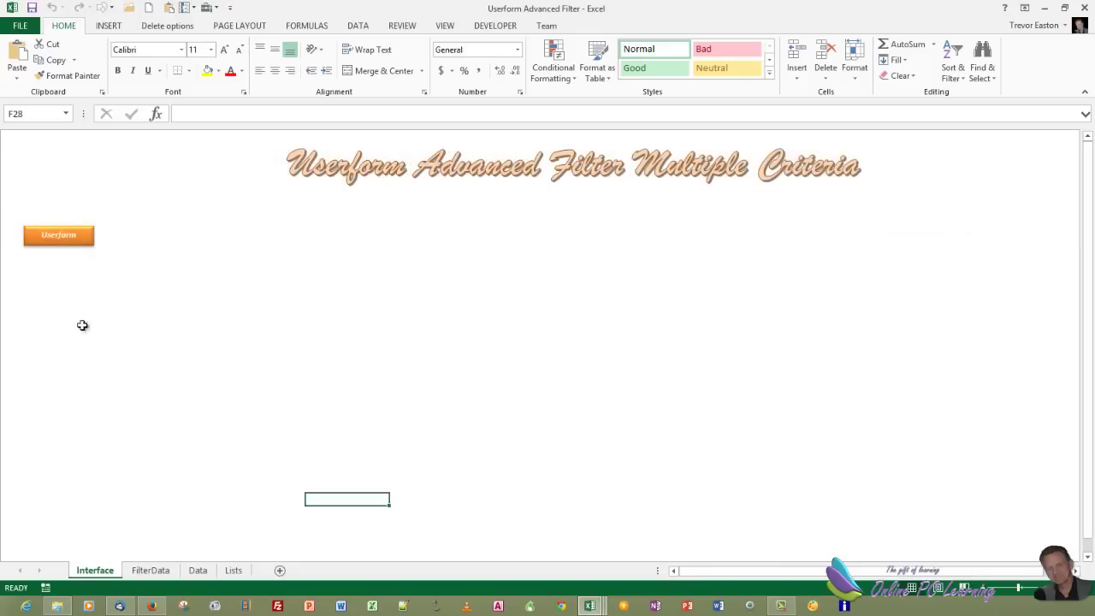
left_click(72, 239)
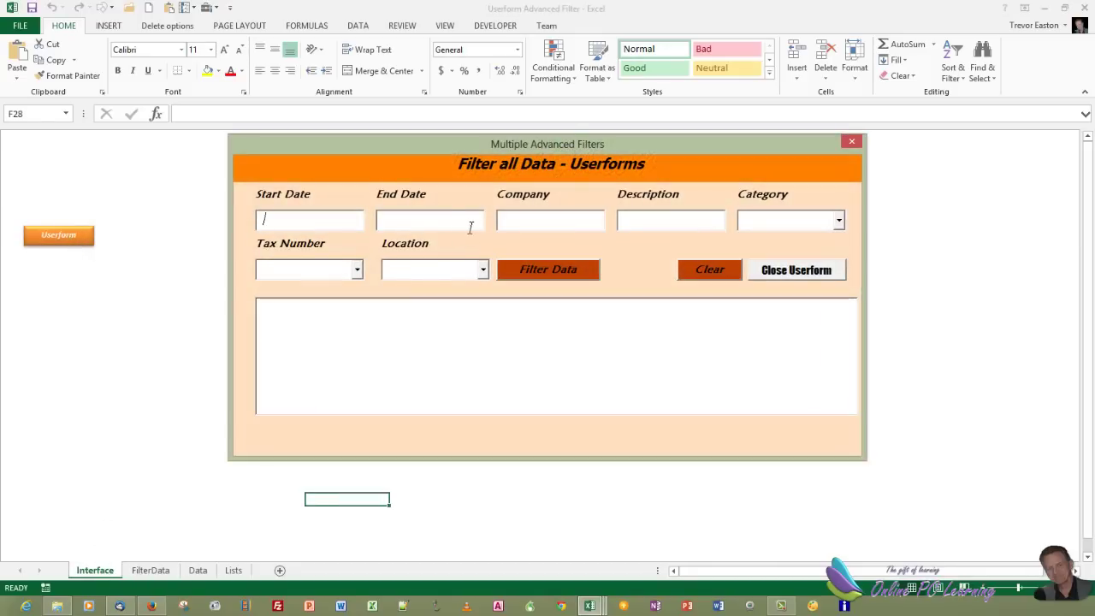
left_click(539, 271)
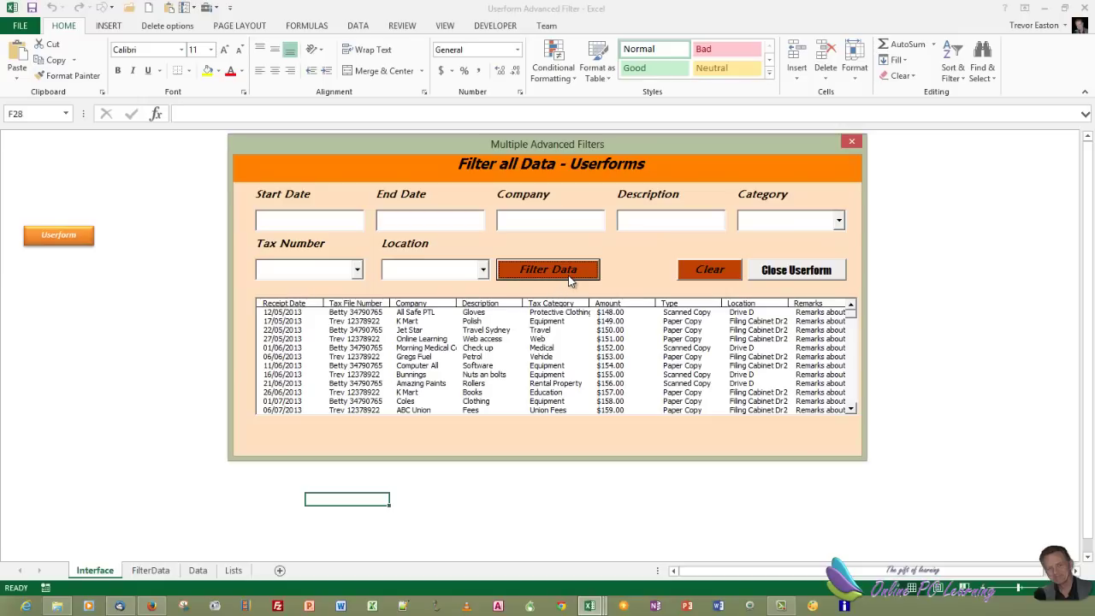
left_click(796, 270)
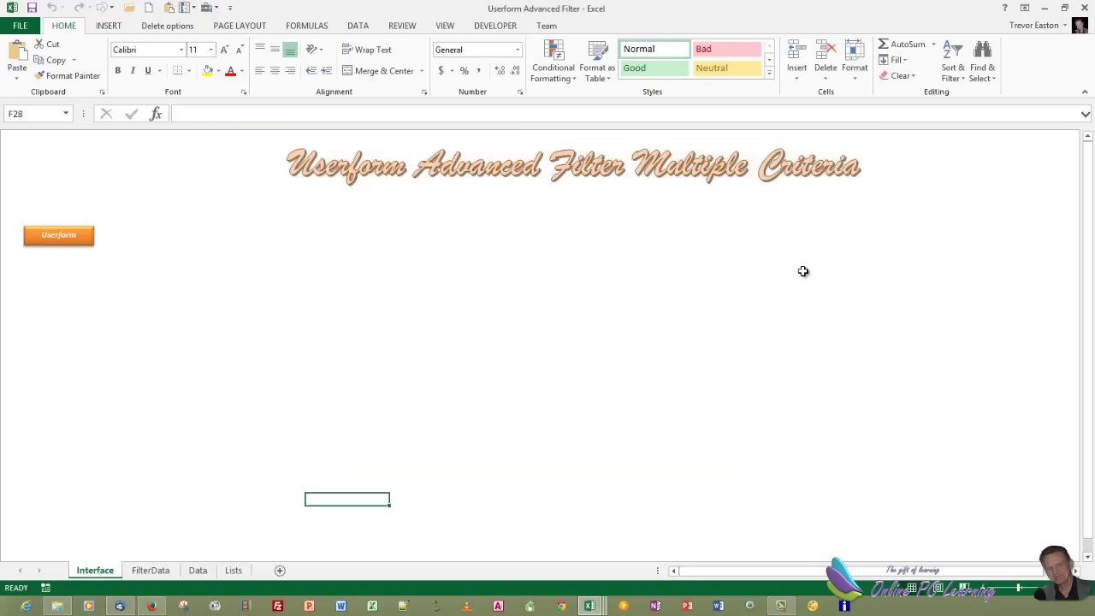